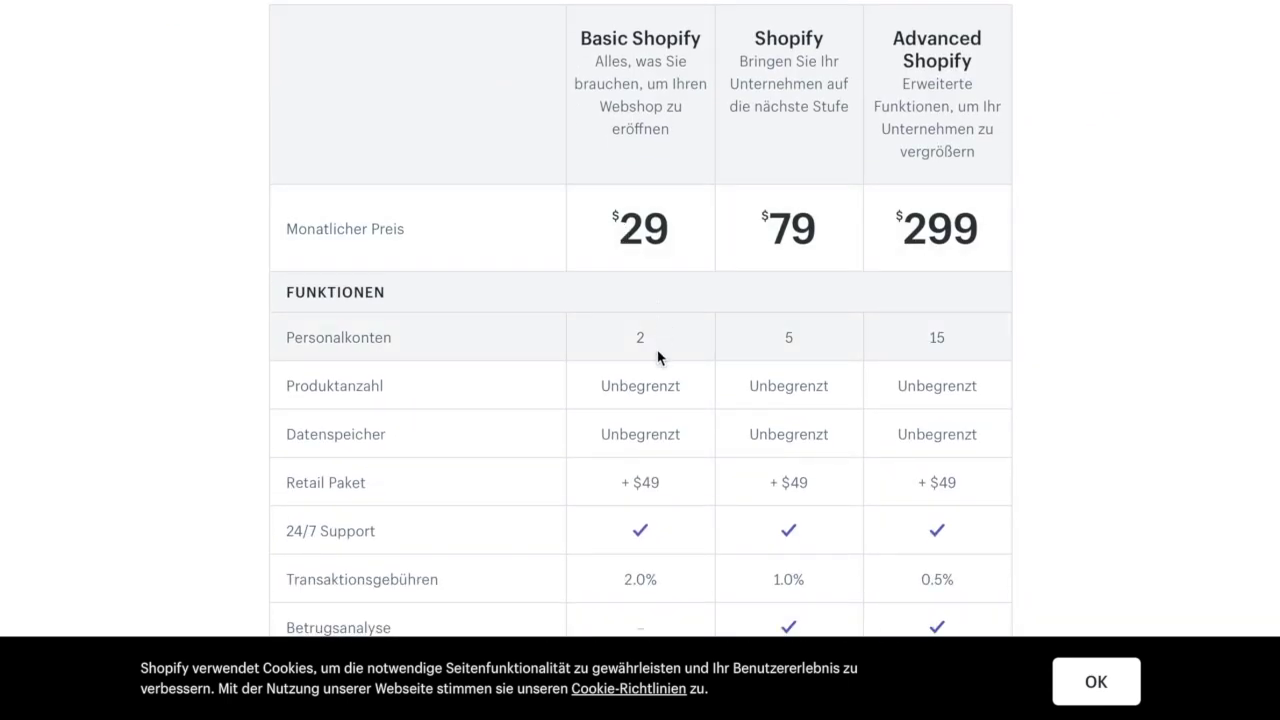
Step: Highlight the Shopify plan's name and description in the middle pricing column
scroll(658, 357, down, 2)
scroll(657, 352, up, 3)
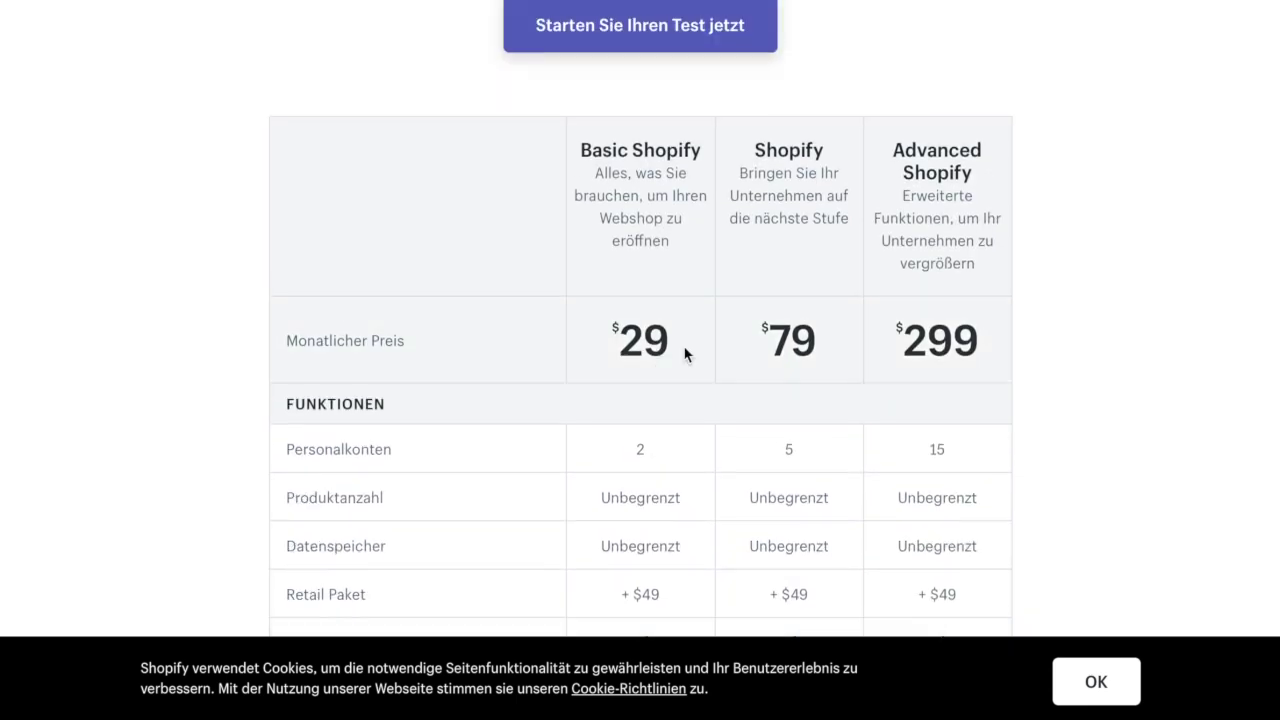
drag(766, 153, 835, 236)
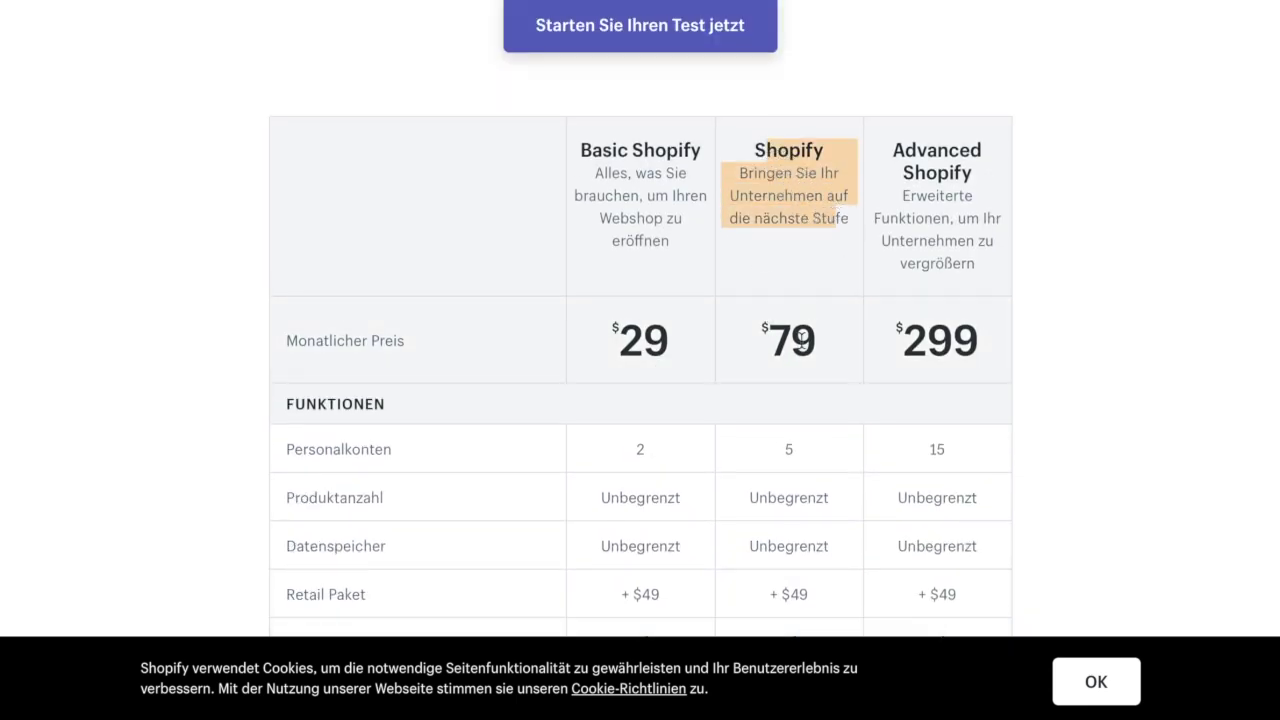
scroll(811, 349, down, 4)
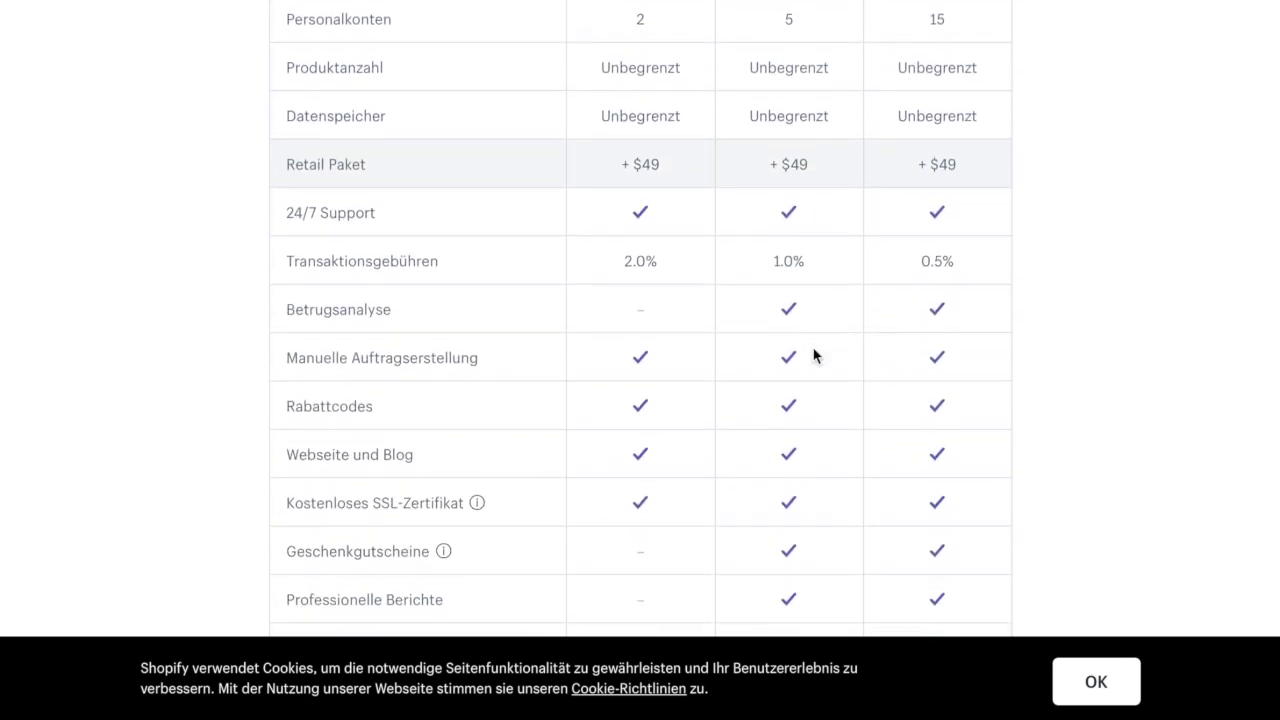
scroll(813, 356, down, 2)
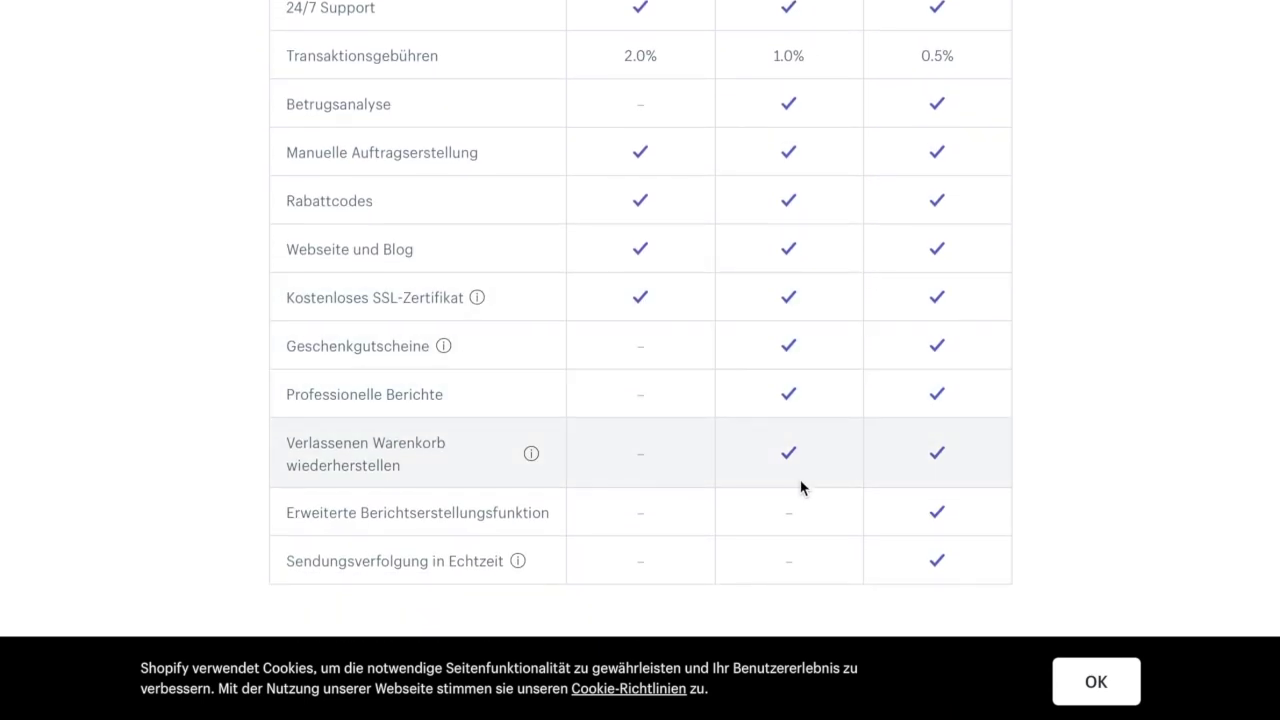
scroll(608, 343, up, 6)
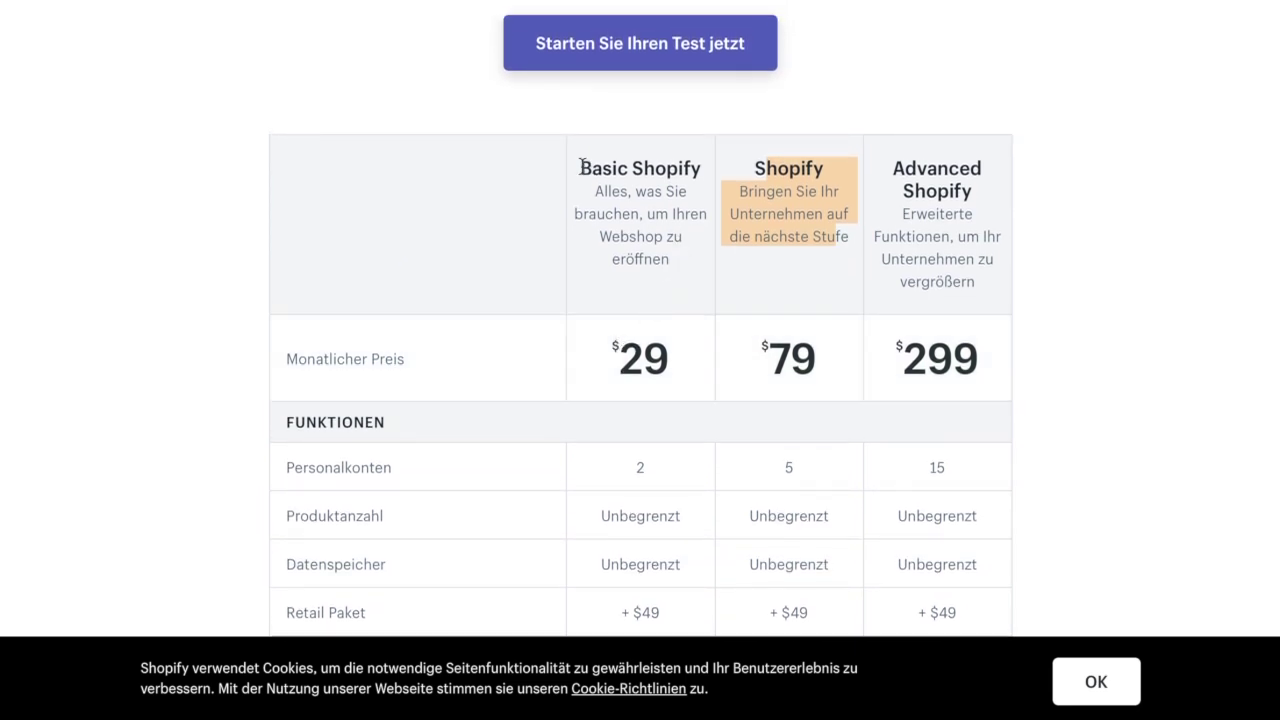
scroll(606, 262, down, 6)
scroll(606, 270, down, 4)
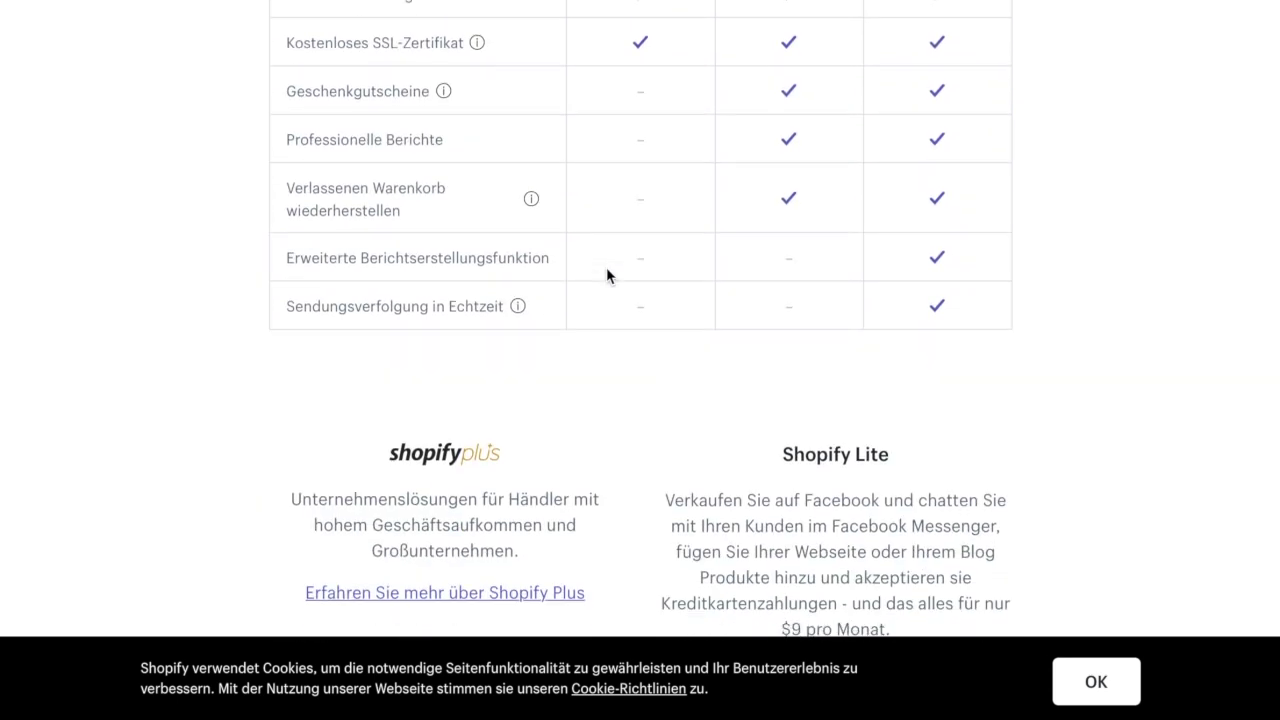
scroll(606, 270, up, 10)
scroll(606, 267, up, 3)
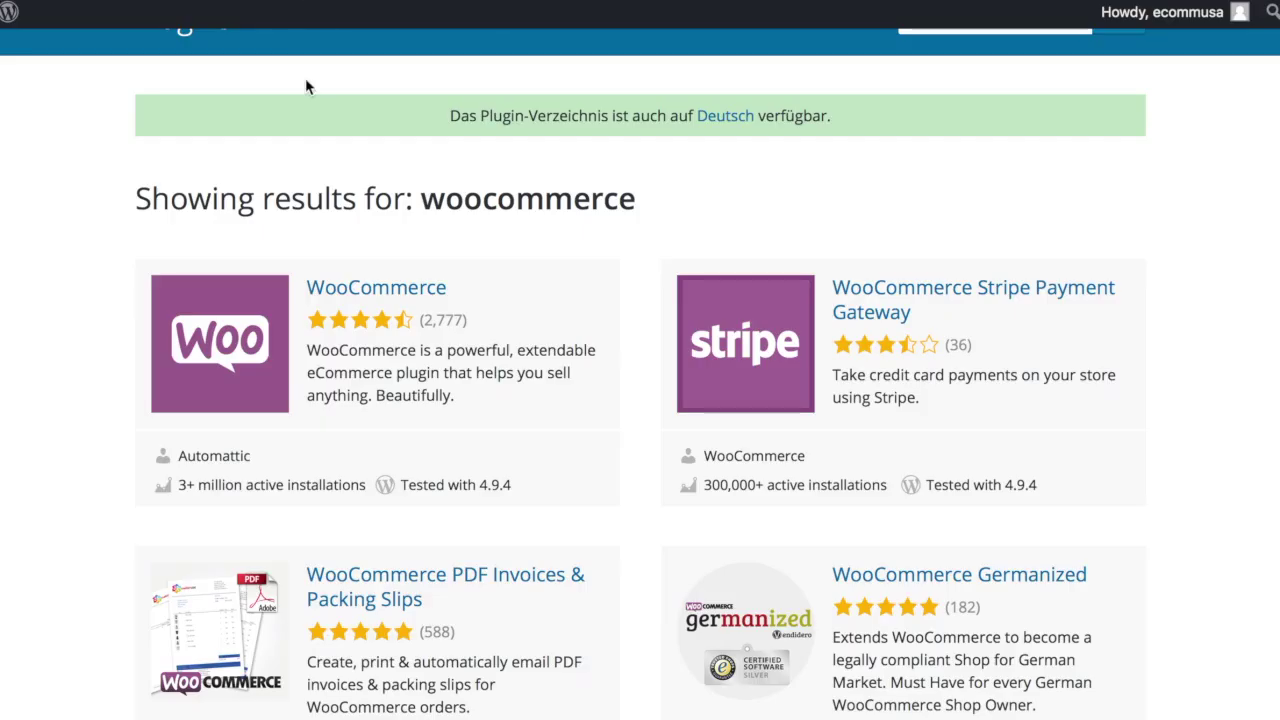
Step: Scroll up the WordPress.org plugin search results for woocommerce
scroll(306, 86, up, 3)
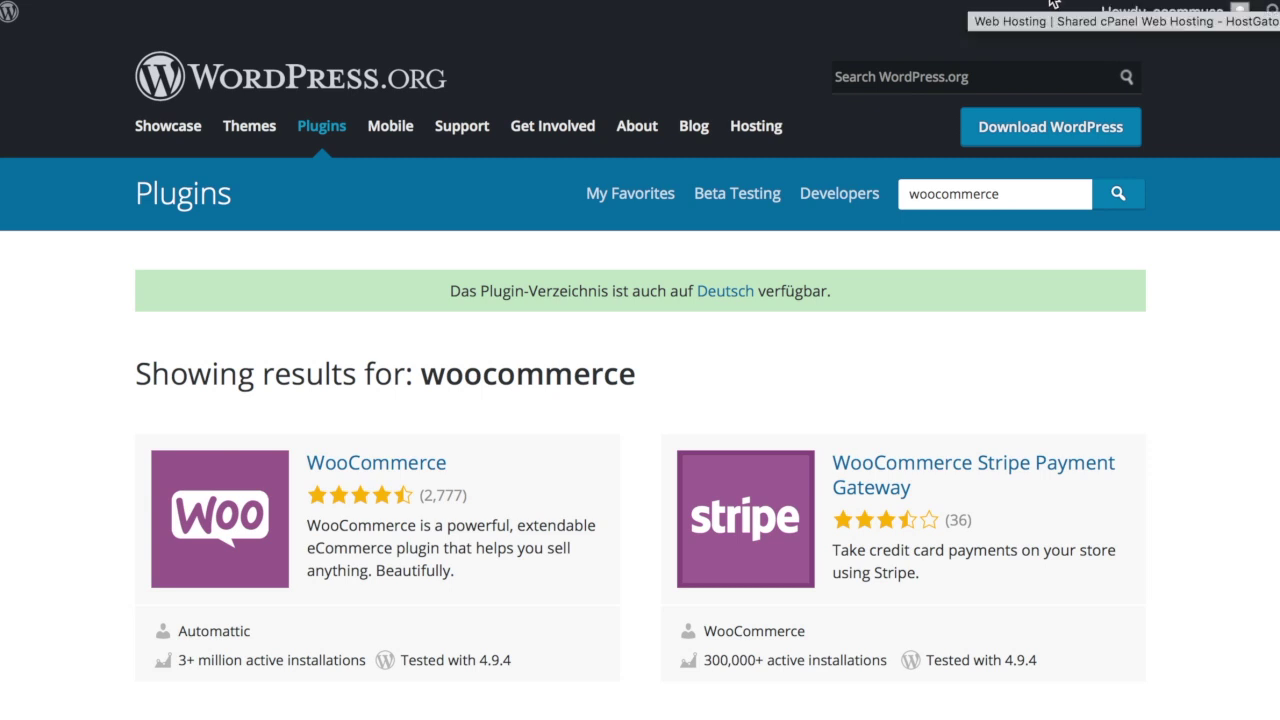
Step: Glance over the HostGator web hosting page in its tab
click(1053, 3)
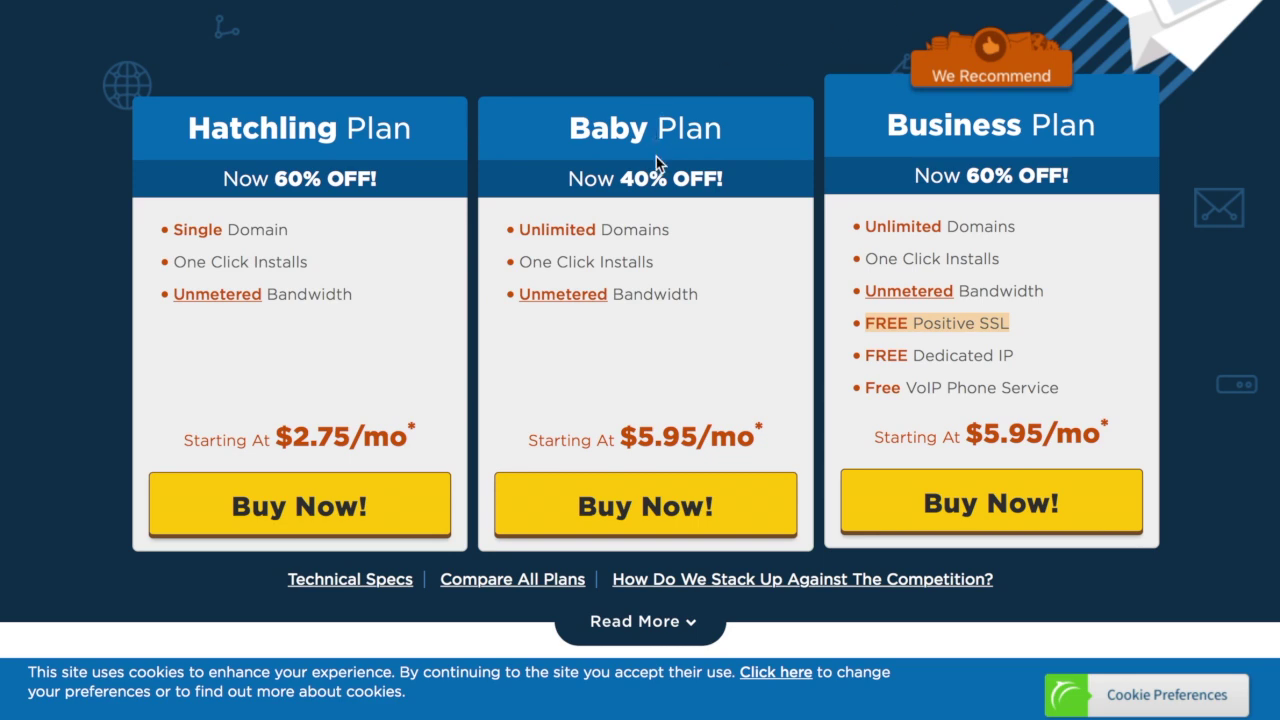
scroll(665, 203, up, 1)
scroll(665, 203, down, 1)
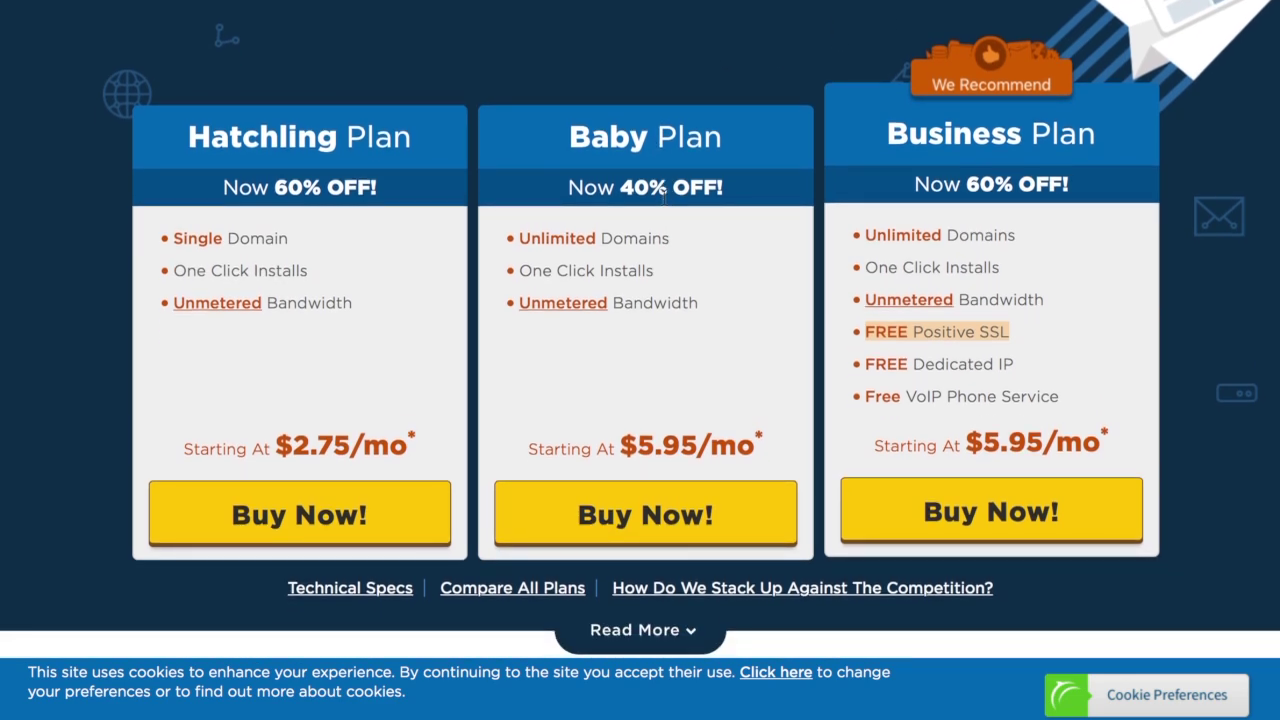
scroll(665, 197, up, 4)
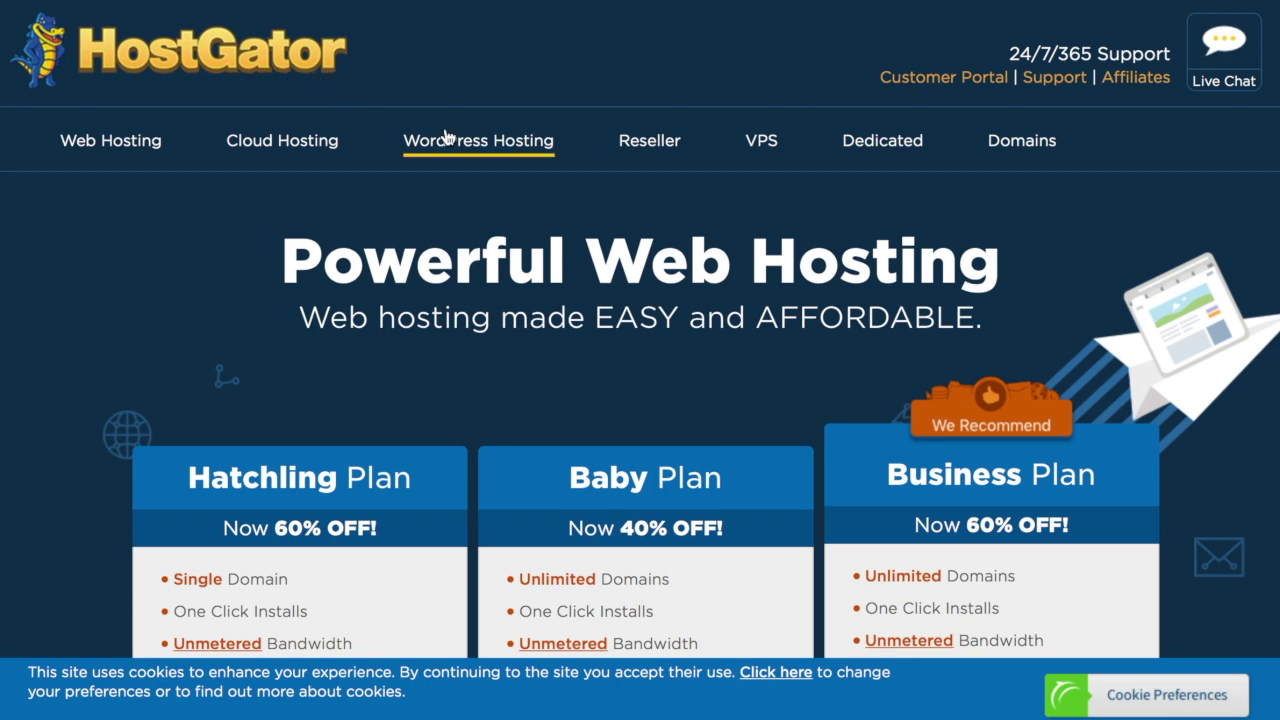
scroll(549, 356, down, 4)
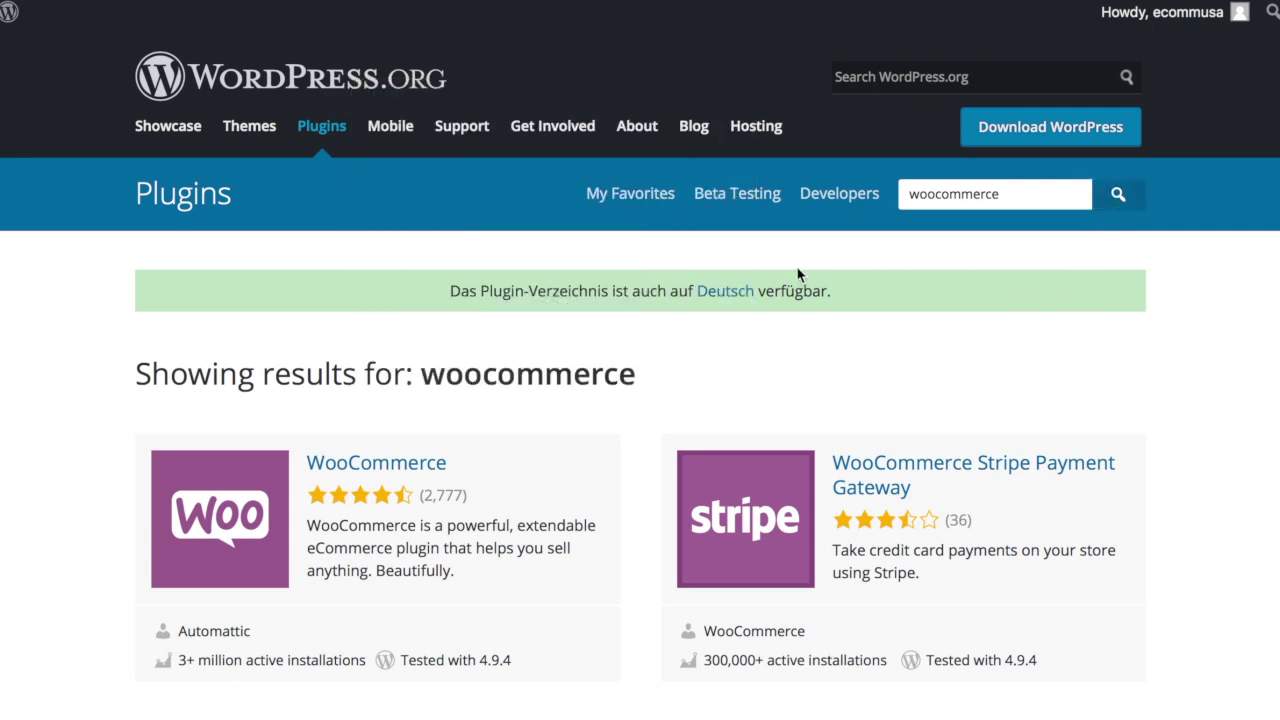
Step: Open the WooCommerce plugin's details page and scroll to its description
scroll(343, 414, down, 3)
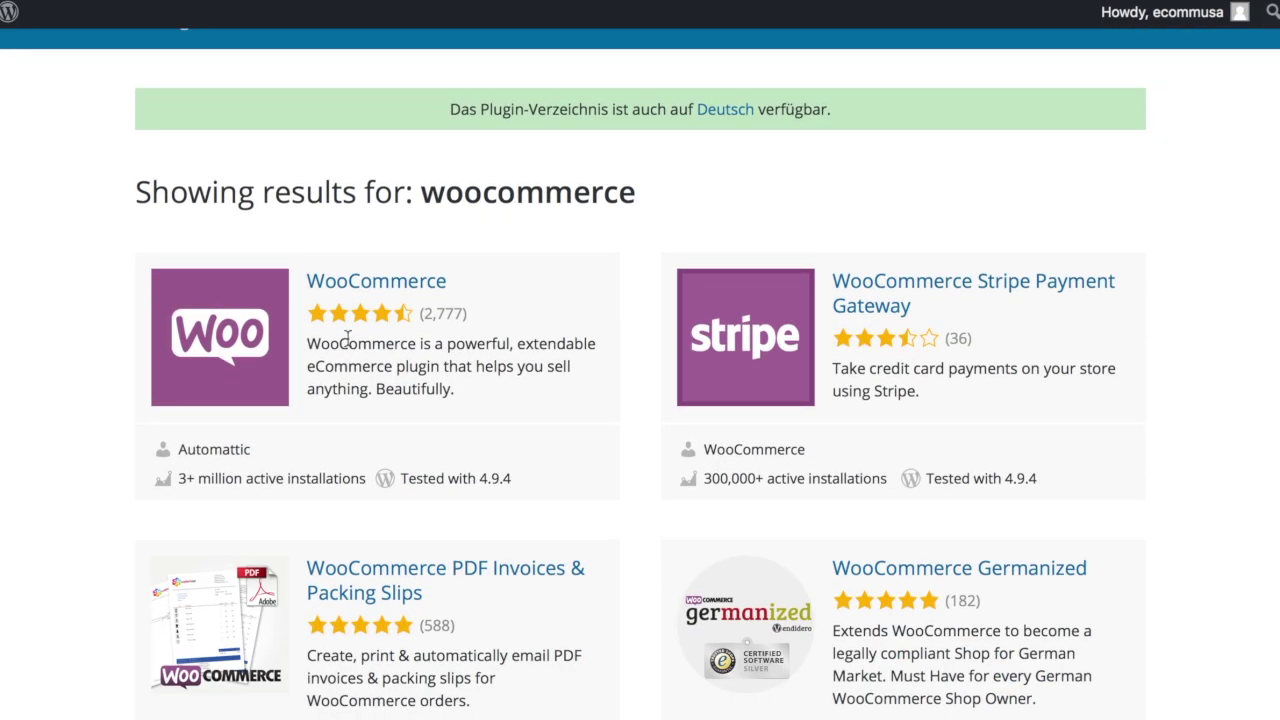
click(378, 287)
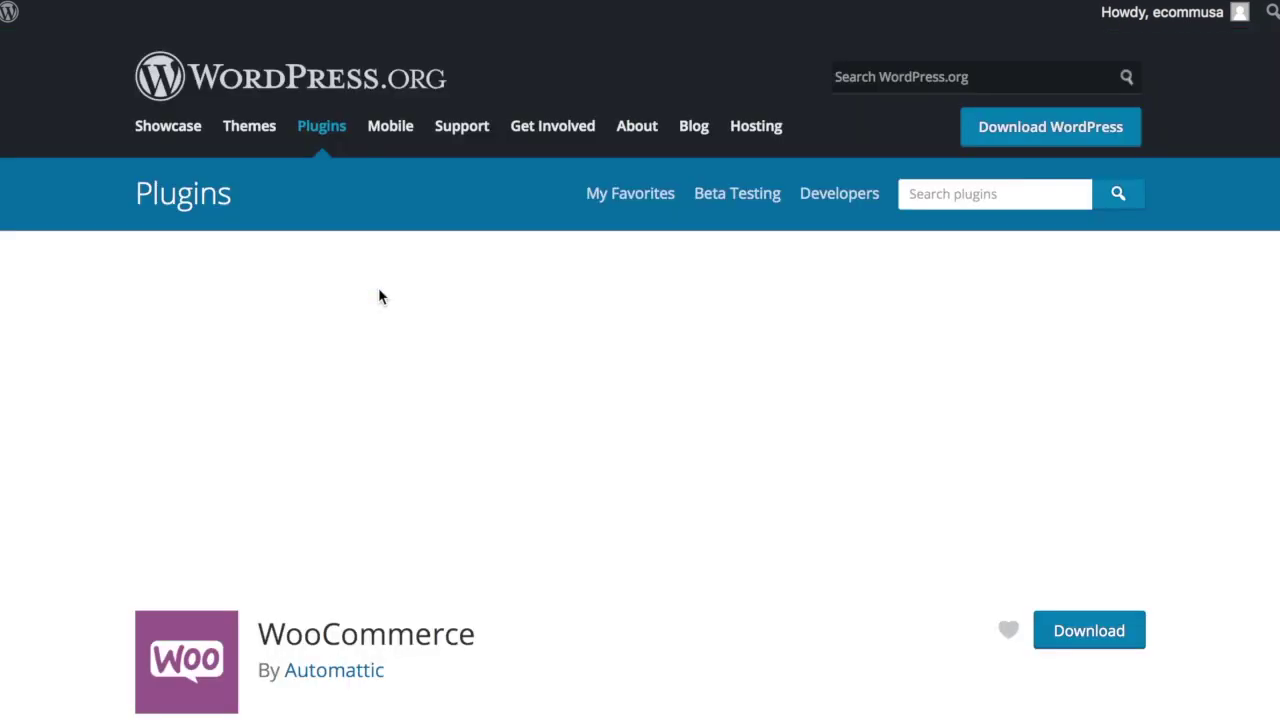
scroll(566, 471, down, 4)
scroll(566, 471, down, 10)
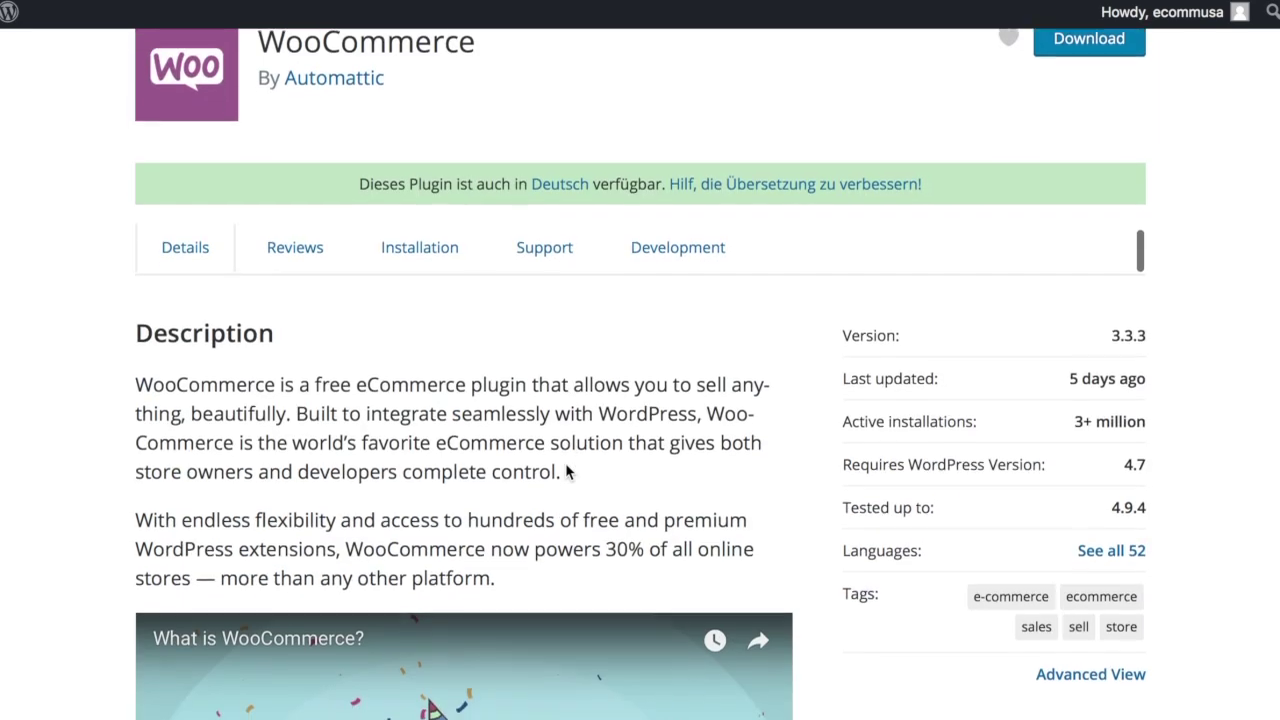
scroll(566, 471, down, 1)
scroll(566, 471, up, 3)
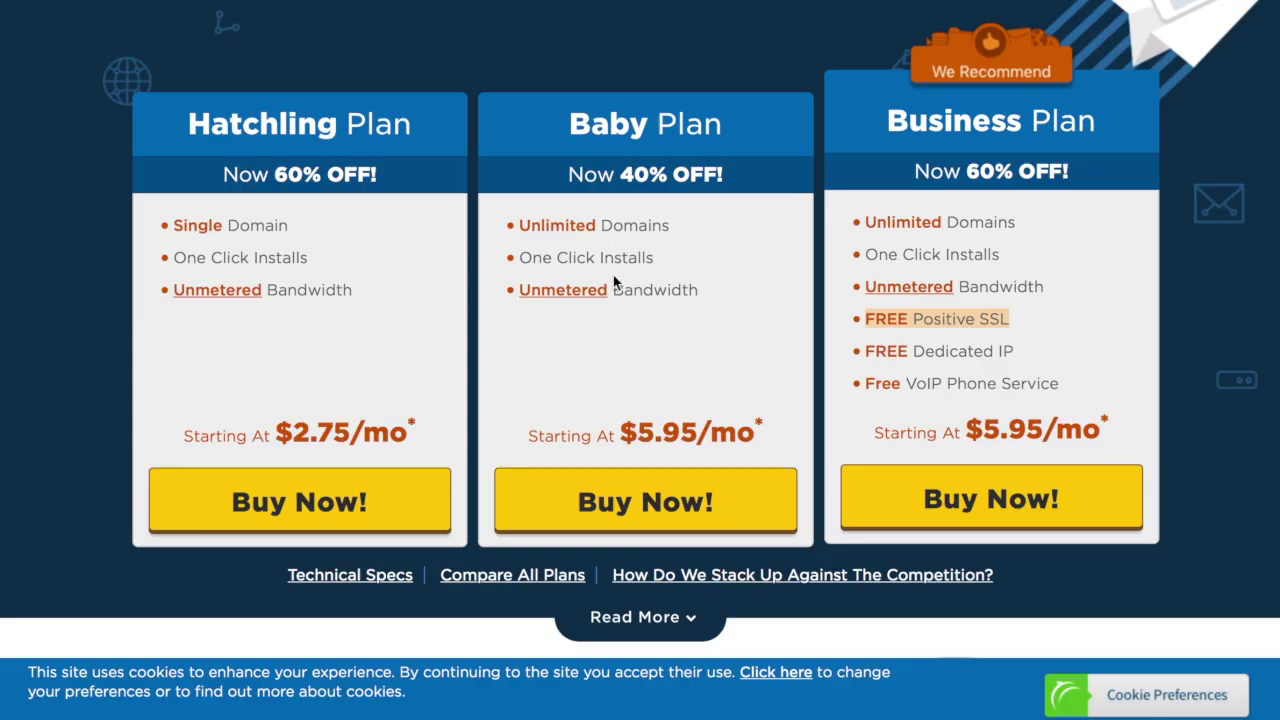
Step: Scroll through the Hatchling, Baby and Business plan cards, then the WooCommerce description
scroll(617, 283, up, 4)
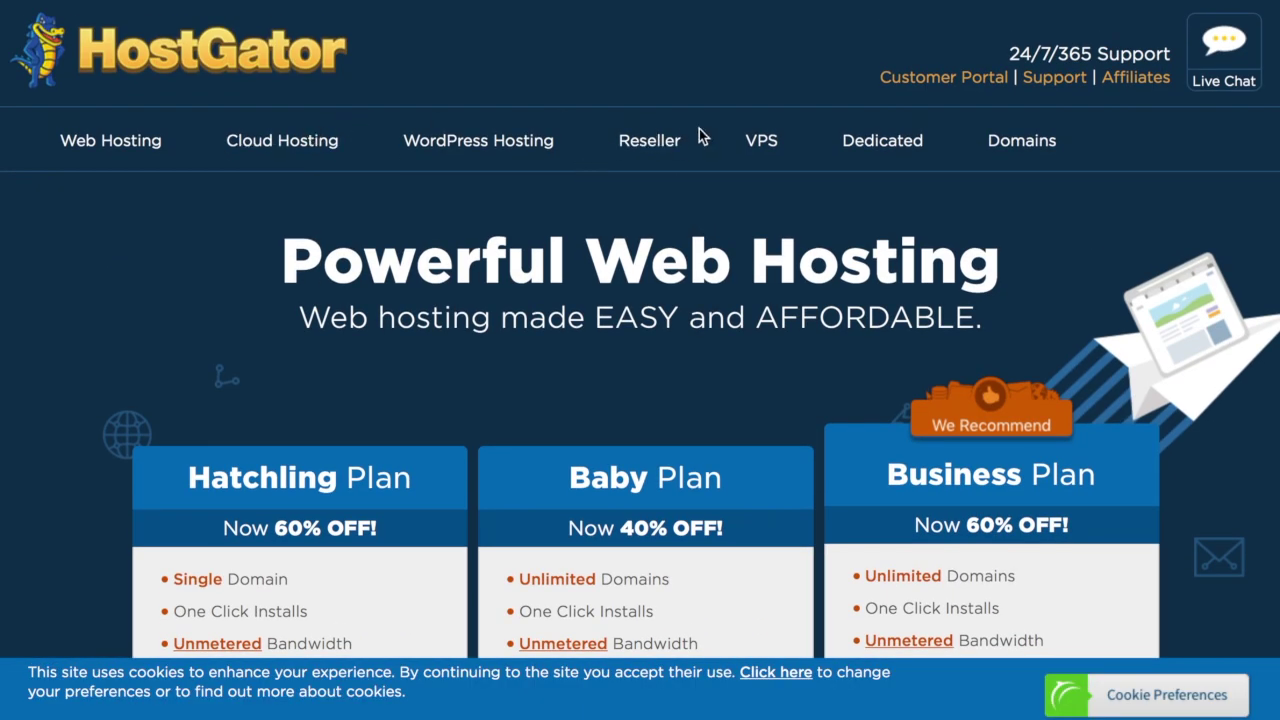
scroll(423, 112, down, 4)
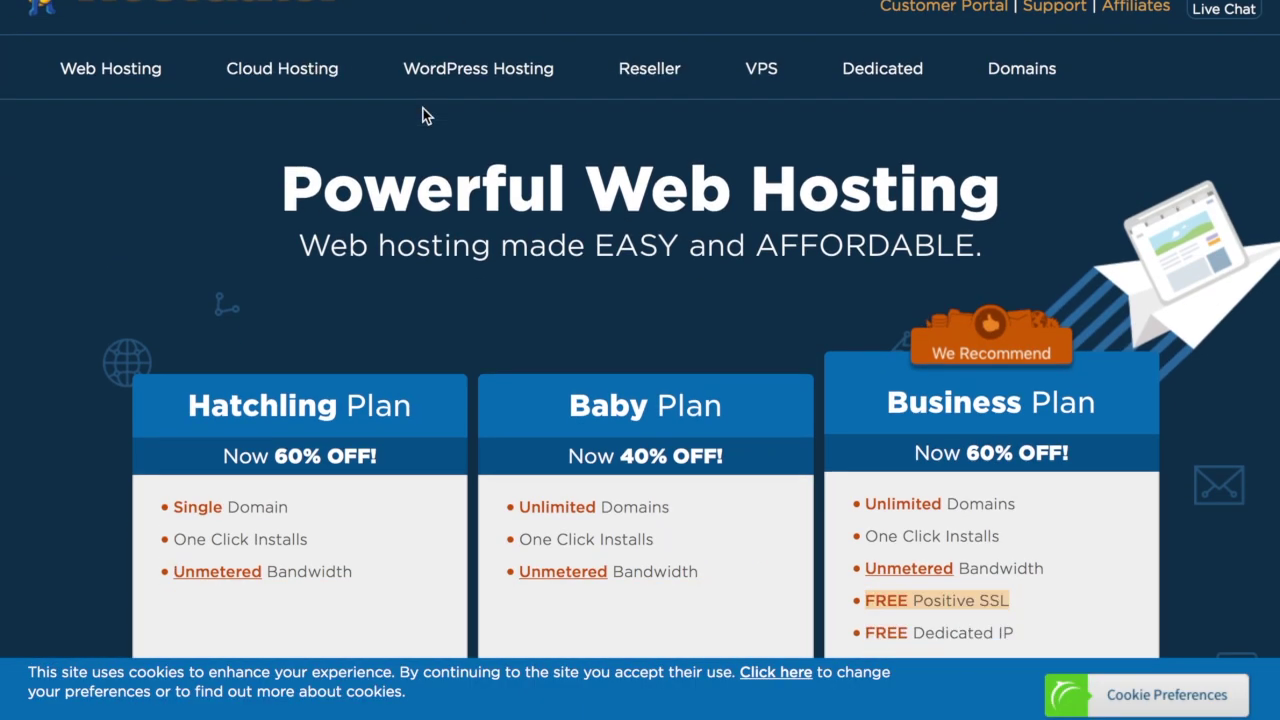
scroll(500, 411, down, 3)
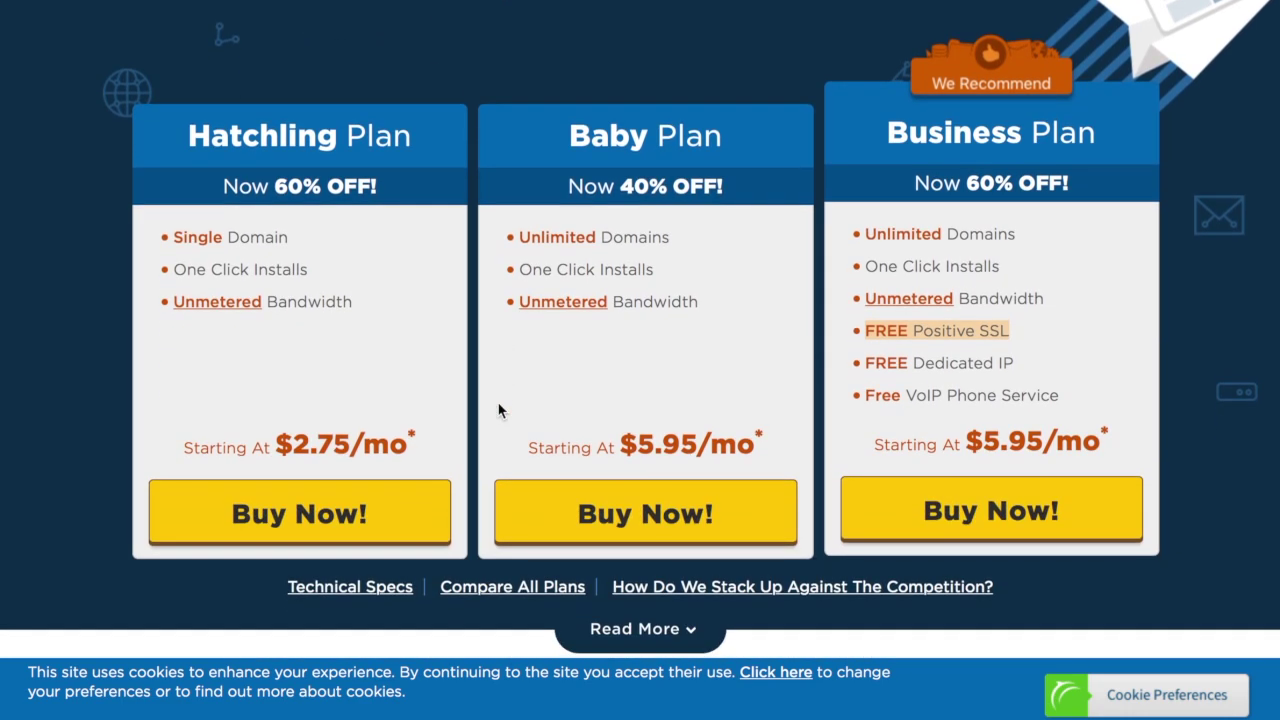
scroll(499, 410, down, 2)
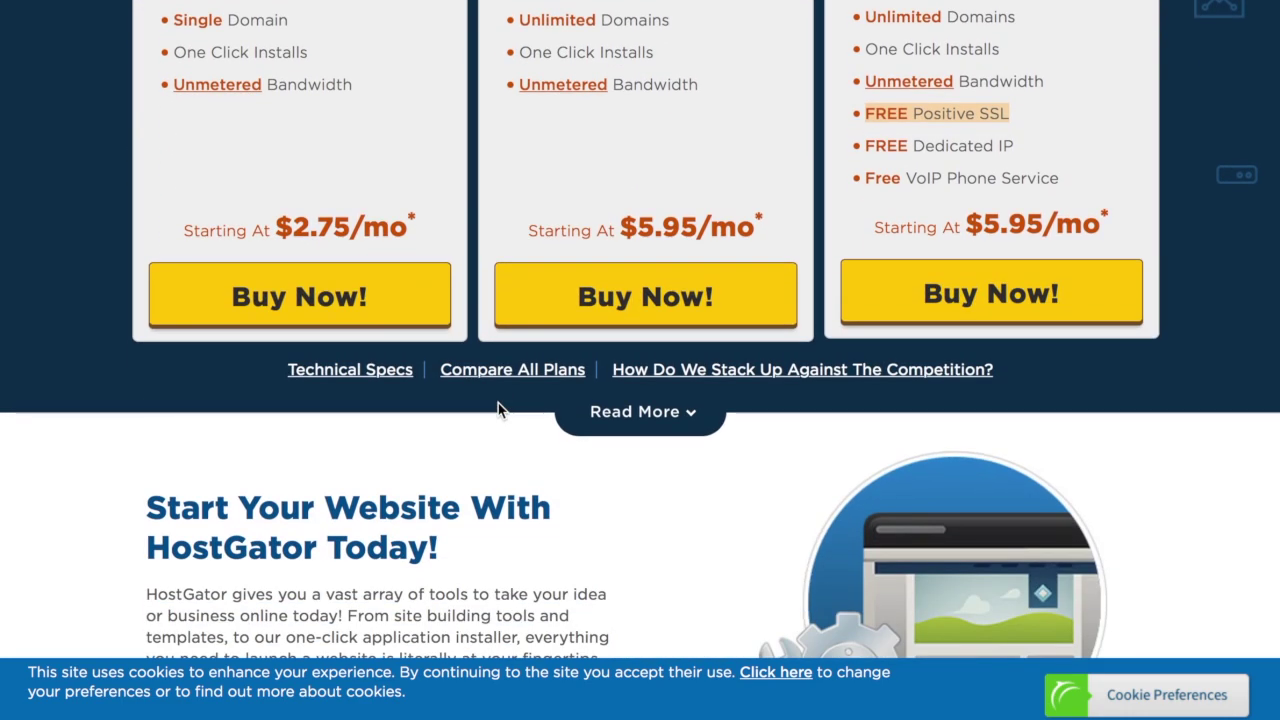
scroll(498, 410, up, 9)
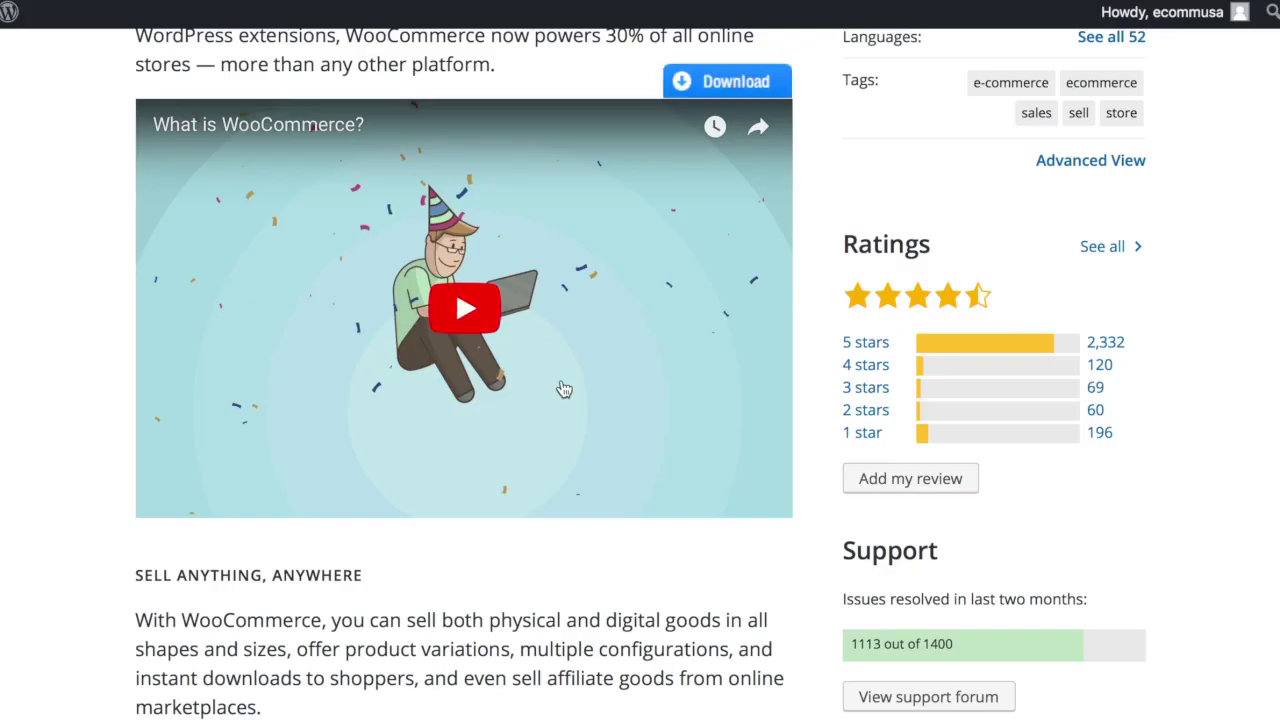
scroll(564, 389, up, 10)
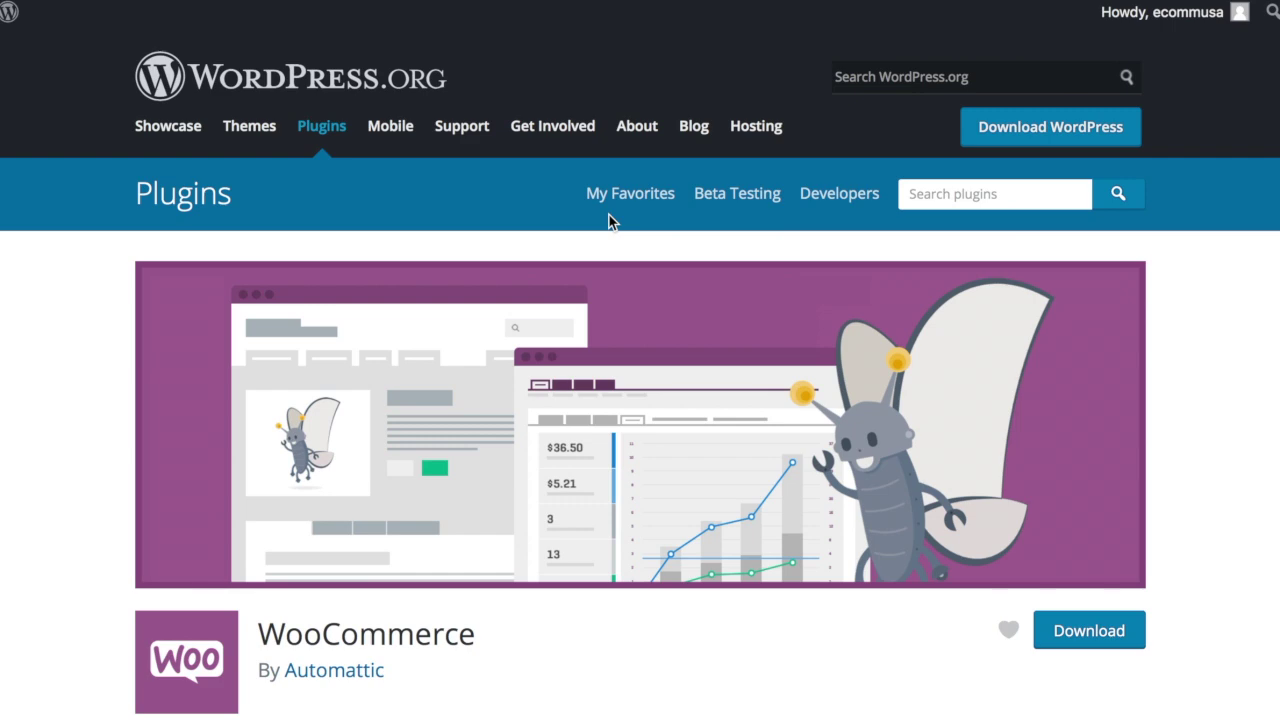
scroll(610, 220, down, 5)
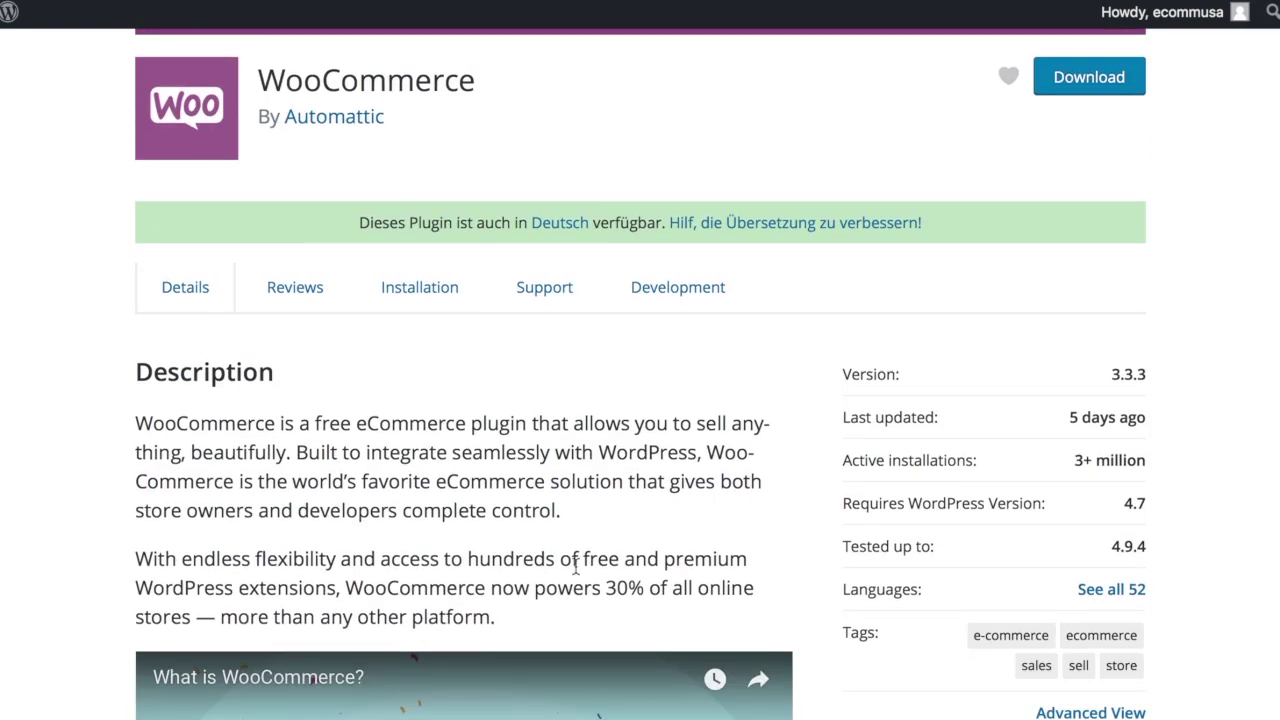
scroll(576, 566, up, 5)
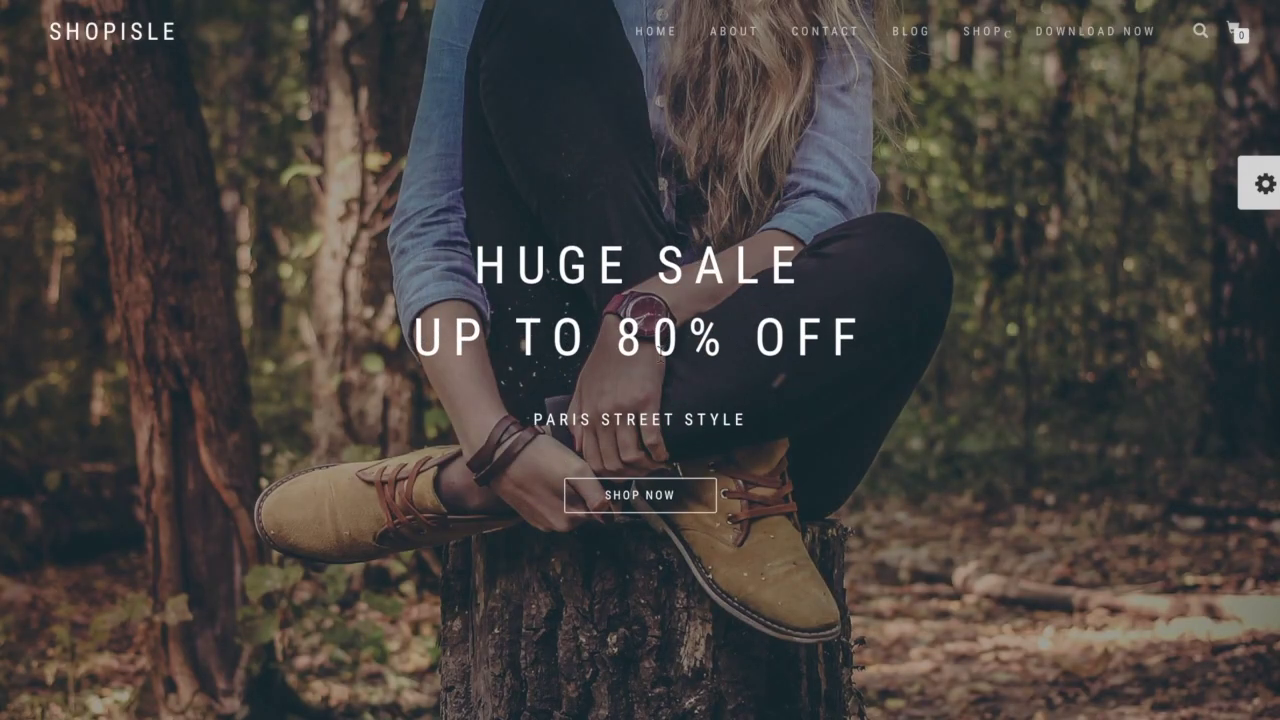
Step: Scroll the Shopisle demo store and open the USA Tshirt product
scroll(660, 358, down, 4)
scroll(660, 361, down, 5)
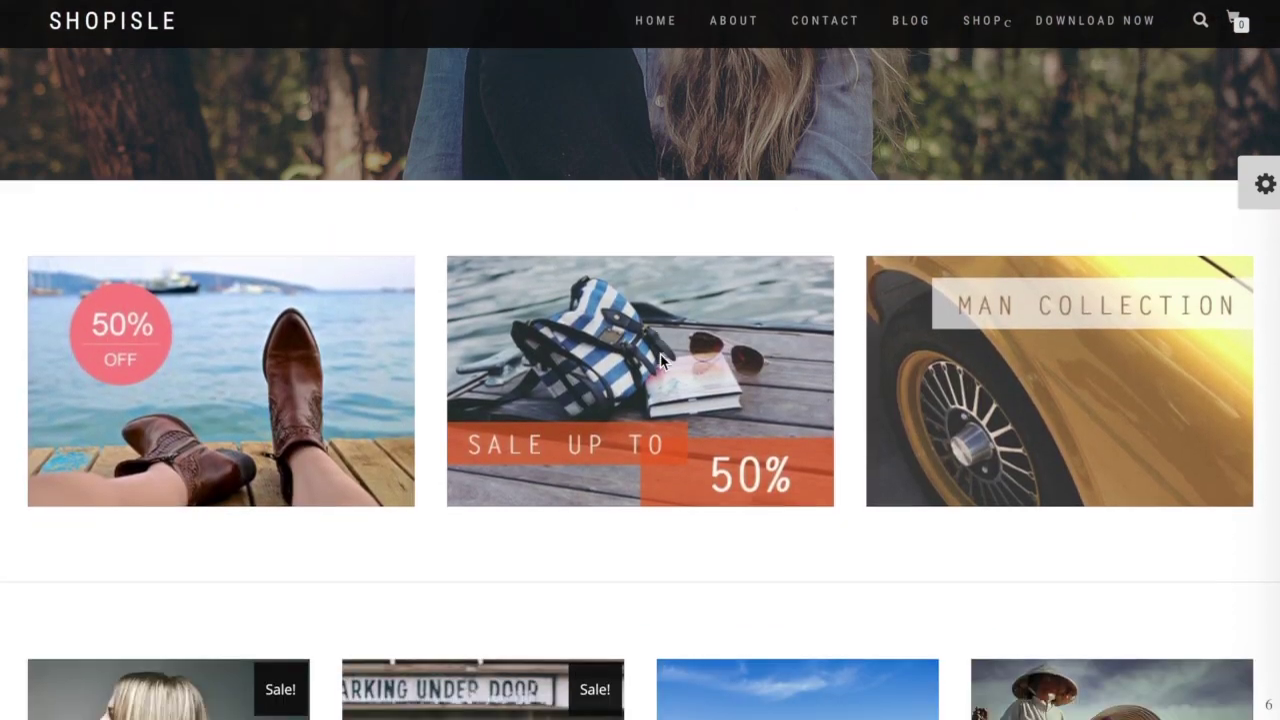
scroll(660, 362, down, 7)
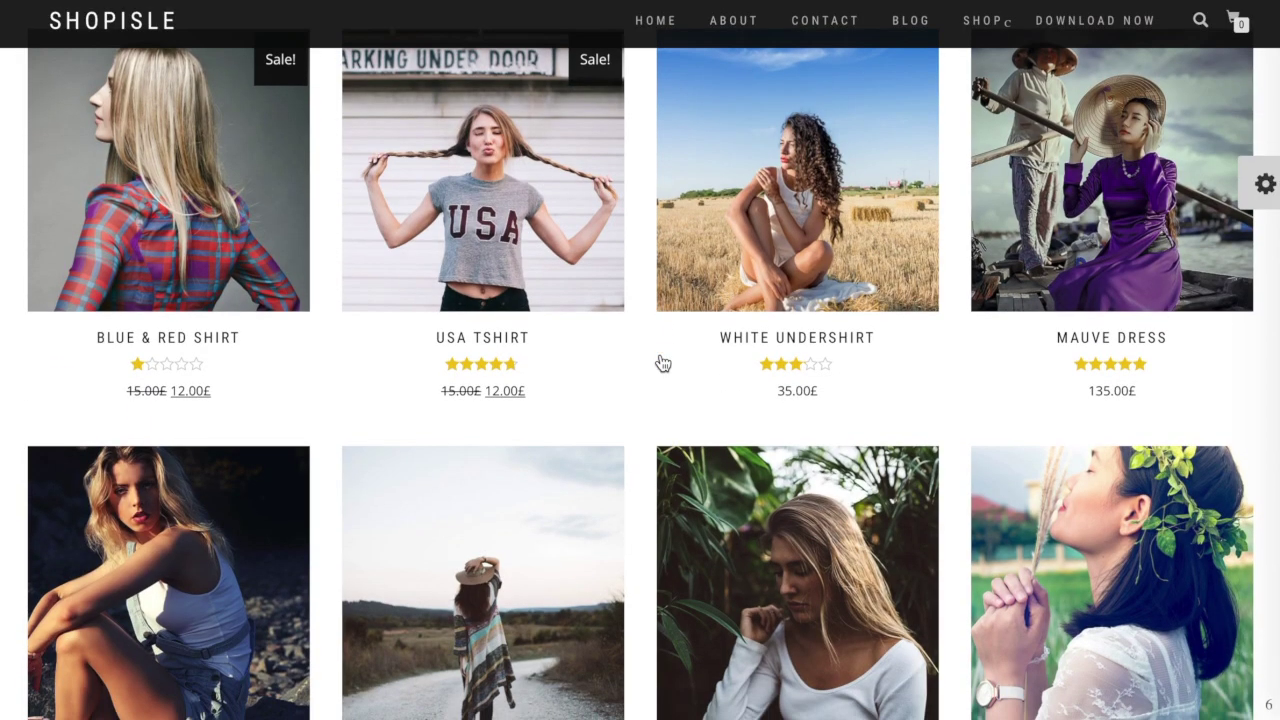
scroll(663, 363, down, 3)
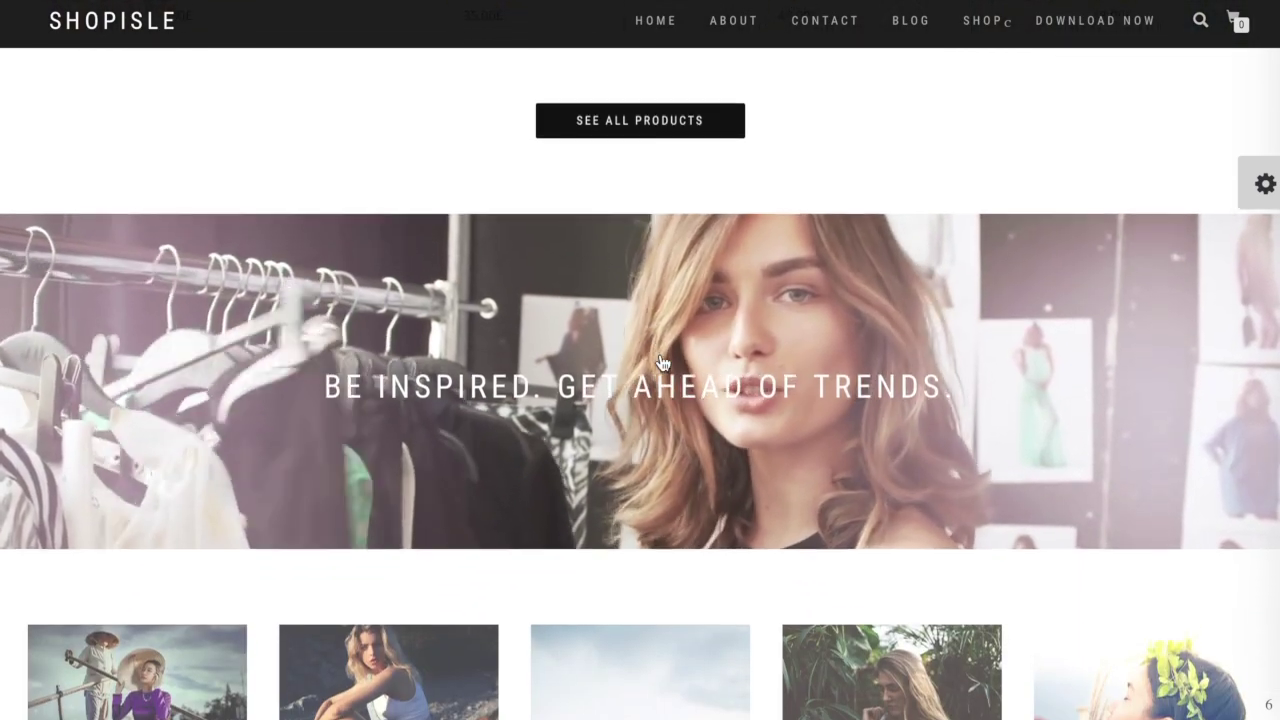
scroll(725, 430, up, 10)
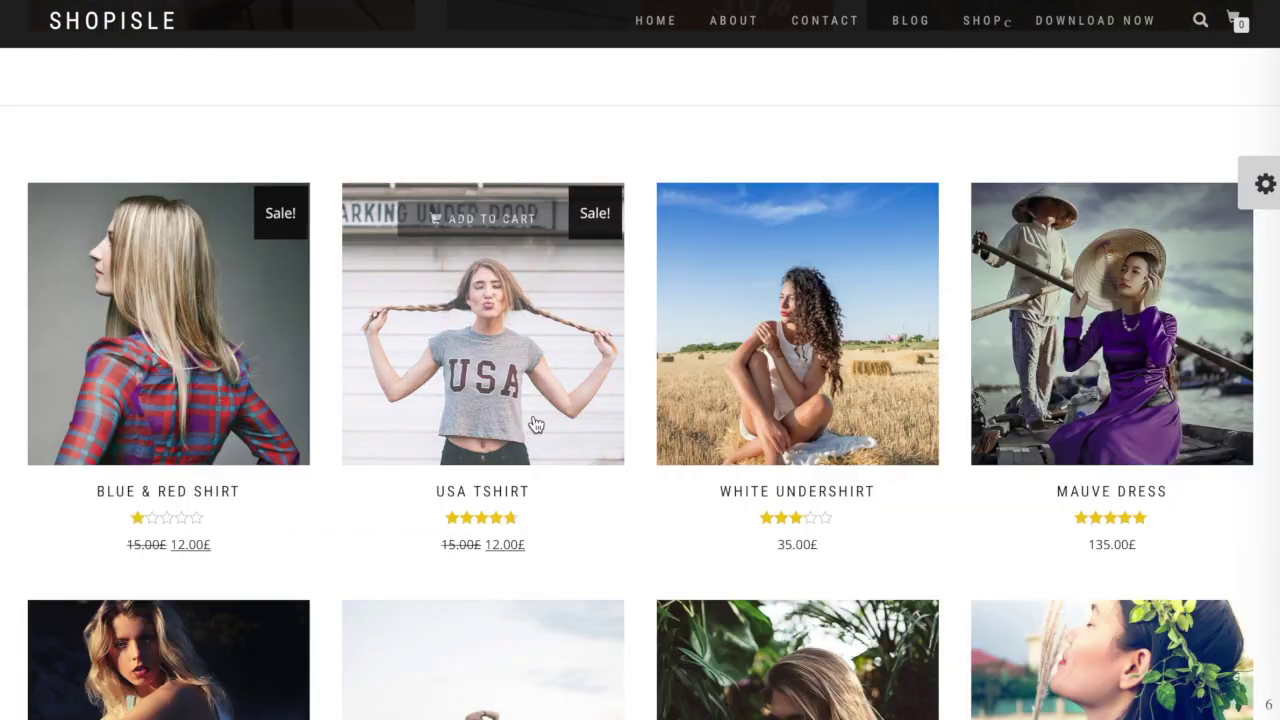
click(534, 424)
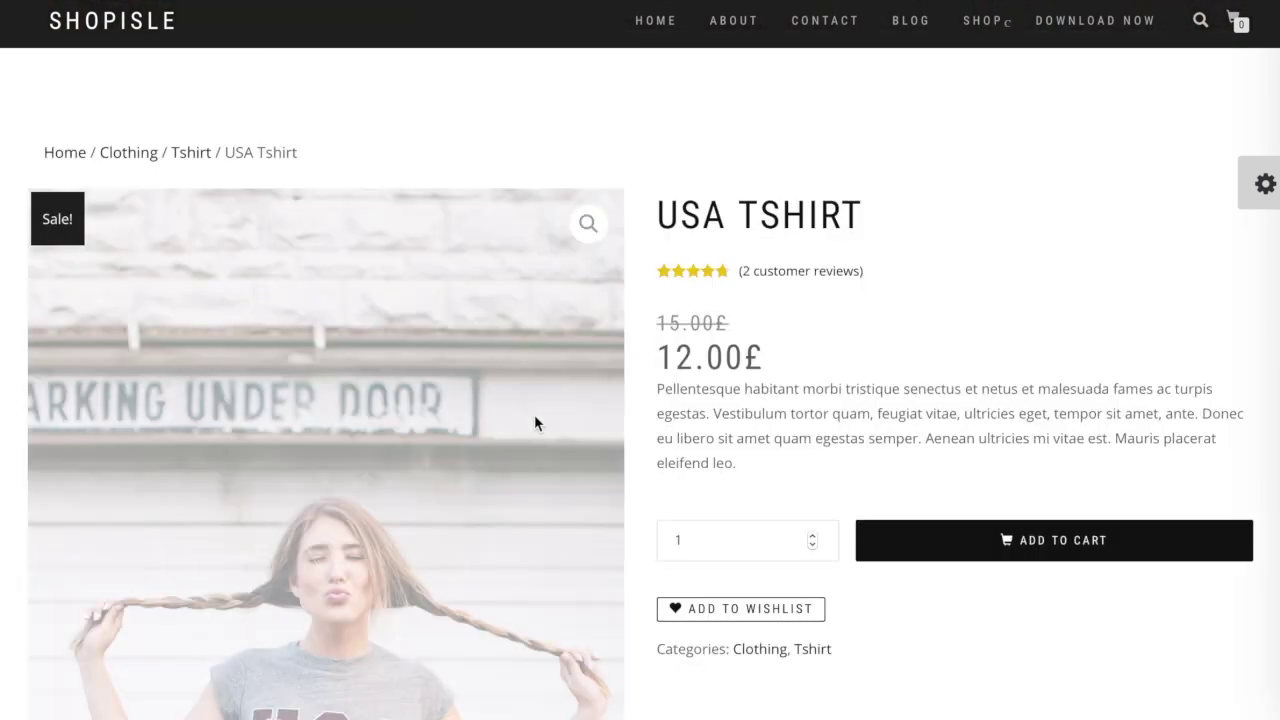
scroll(571, 420, down, 2)
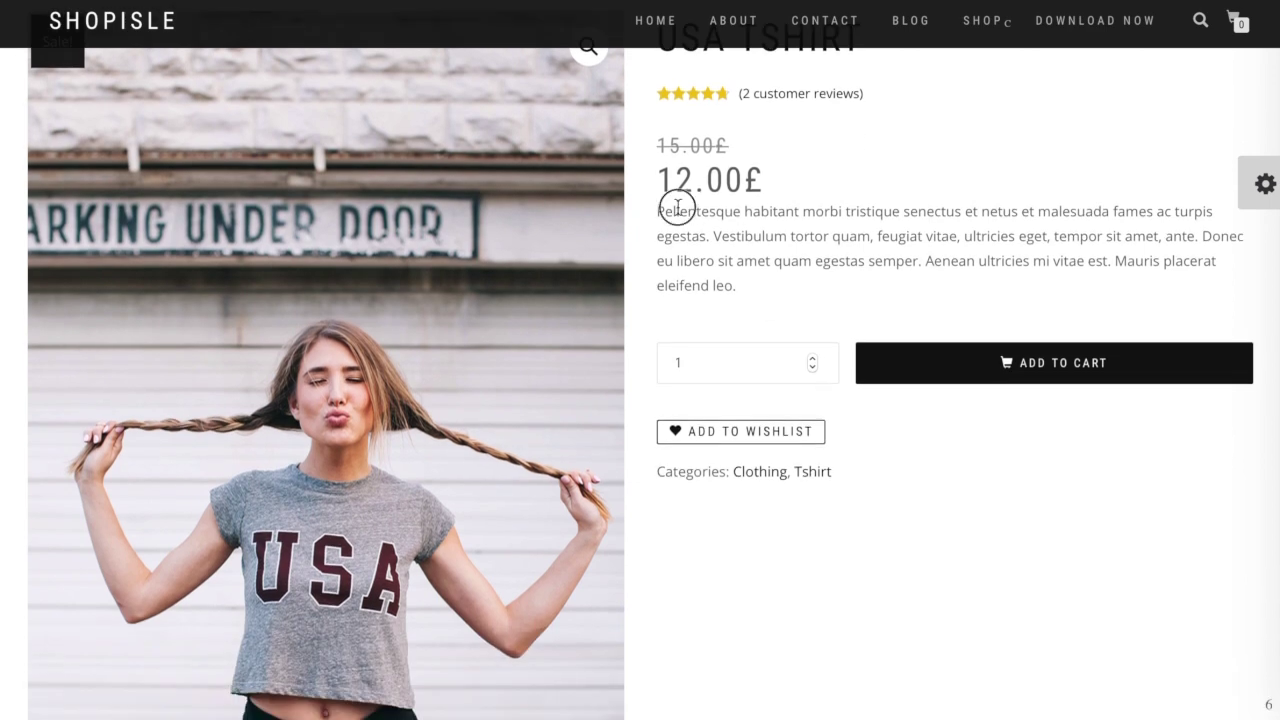
Step: Read the USA Tshirt description, then return HOME to the product grid
drag(672, 208, 794, 280)
click(751, 278)
scroll(747, 277, down, 8)
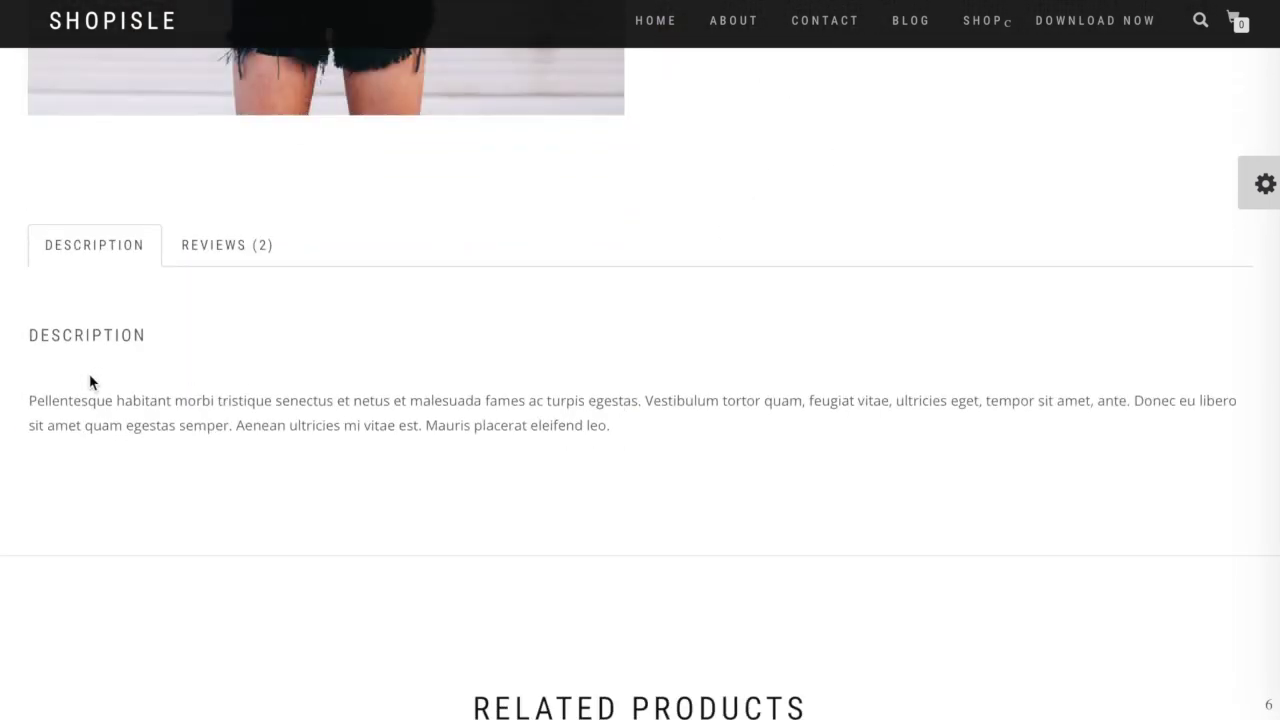
drag(46, 399, 746, 466)
scroll(746, 466, down, 6)
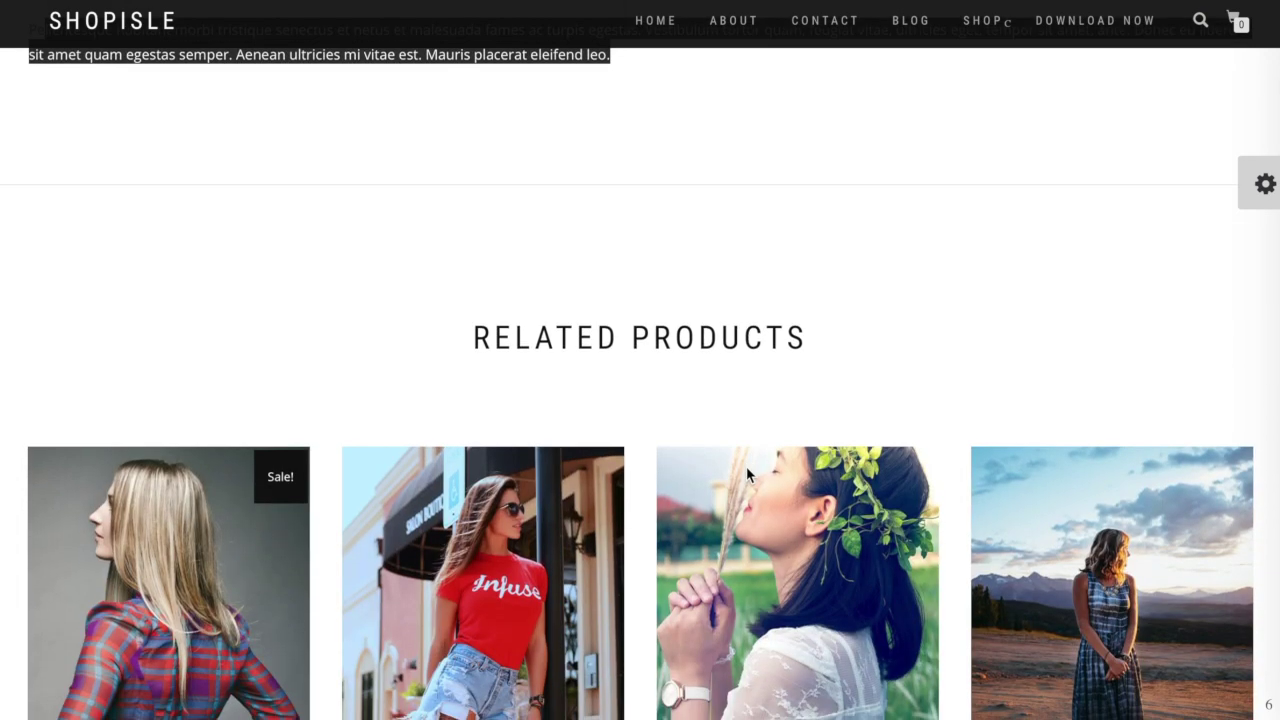
scroll(746, 466, up, 1)
scroll(534, 366, down, 7)
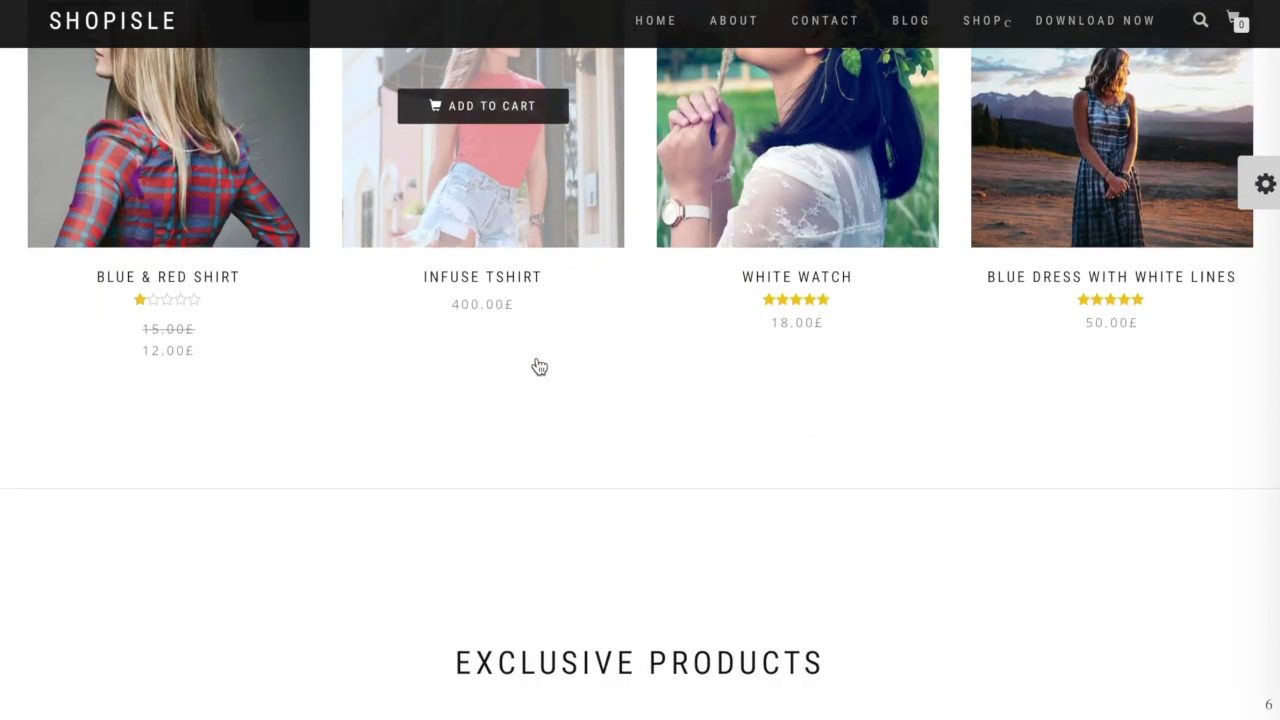
scroll(537, 366, down, 8)
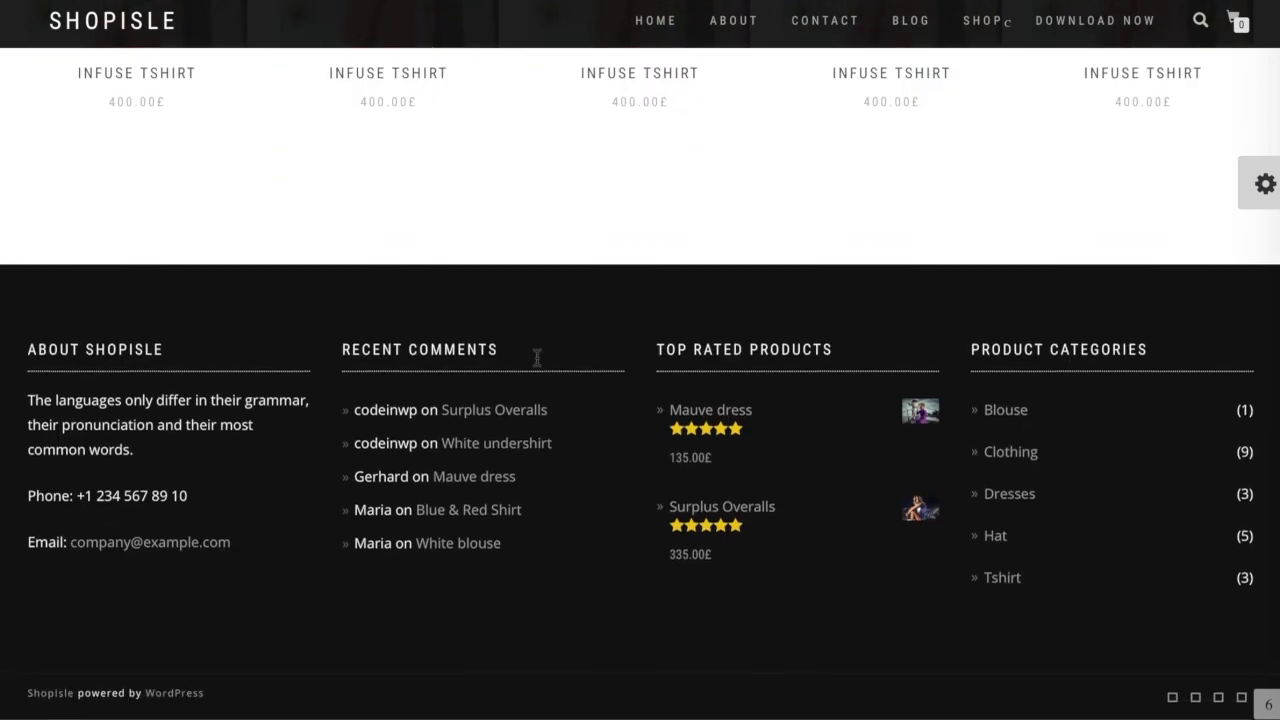
scroll(534, 357, up, 15)
scroll(333, 212, up, 8)
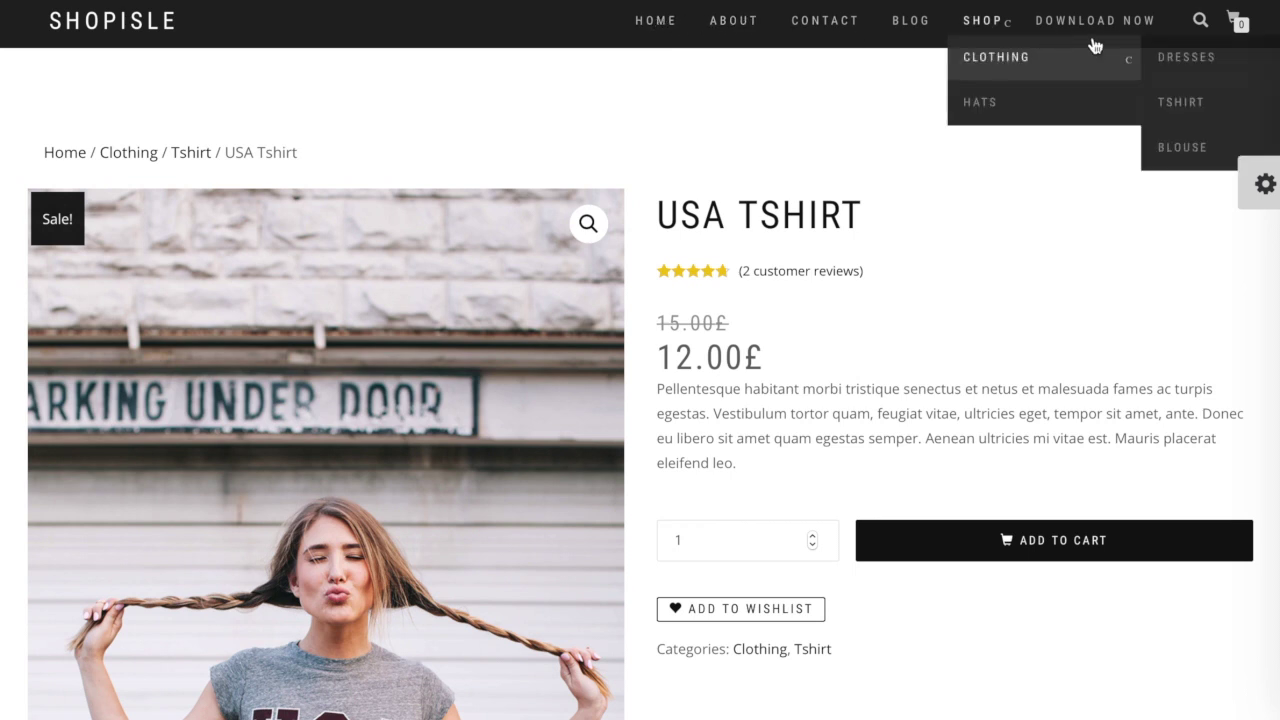
click(658, 22)
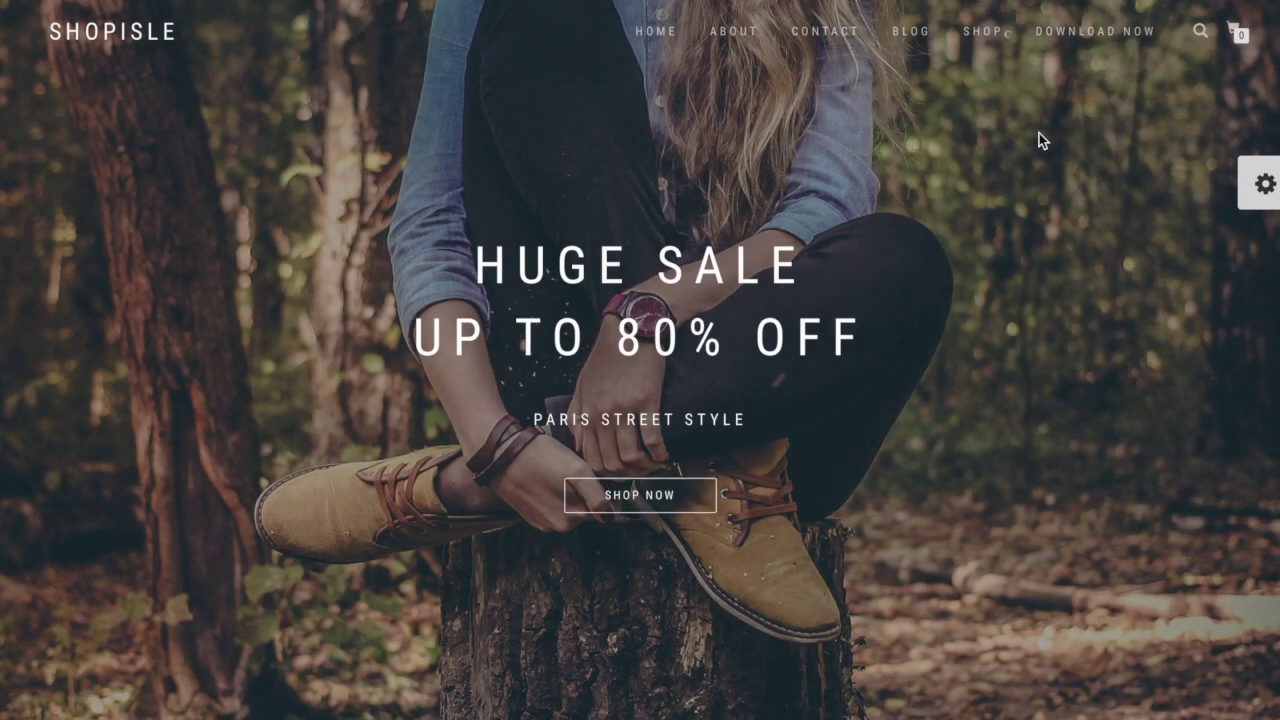
scroll(911, 283, down, 10)
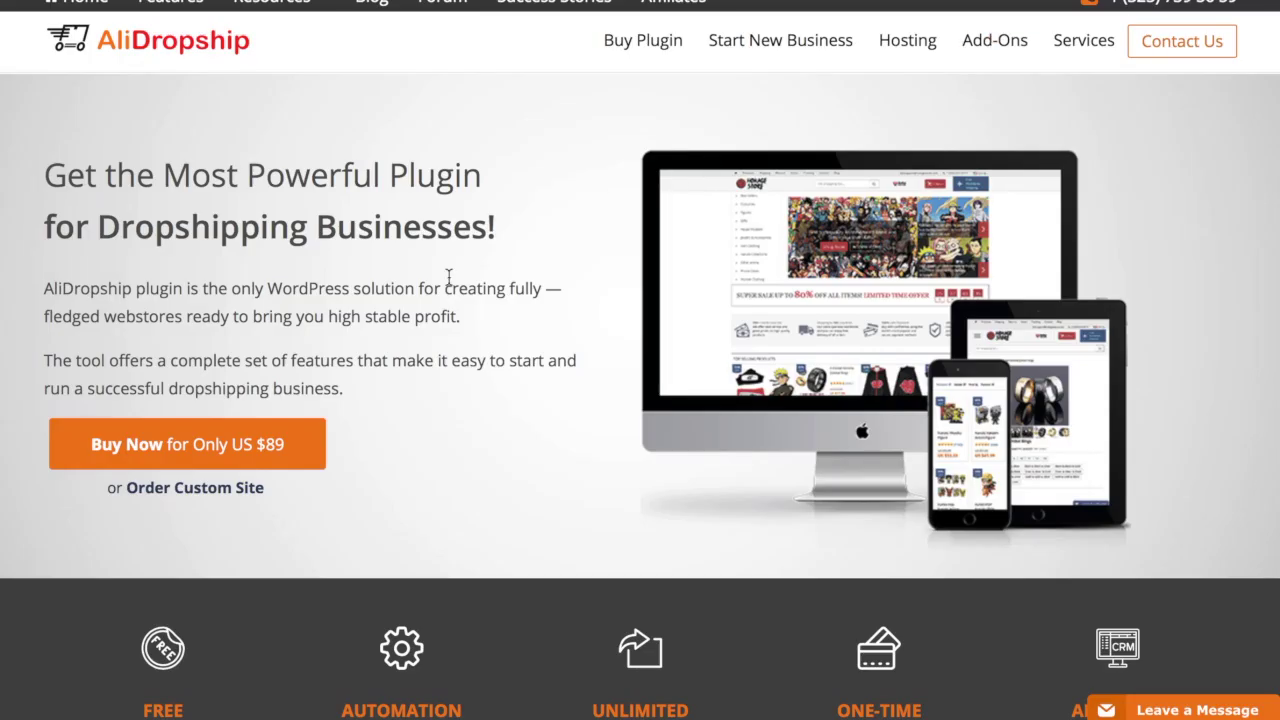
Step: Scroll through the AliDropship Main Features sections and back up
scroll(448, 277, up, 1)
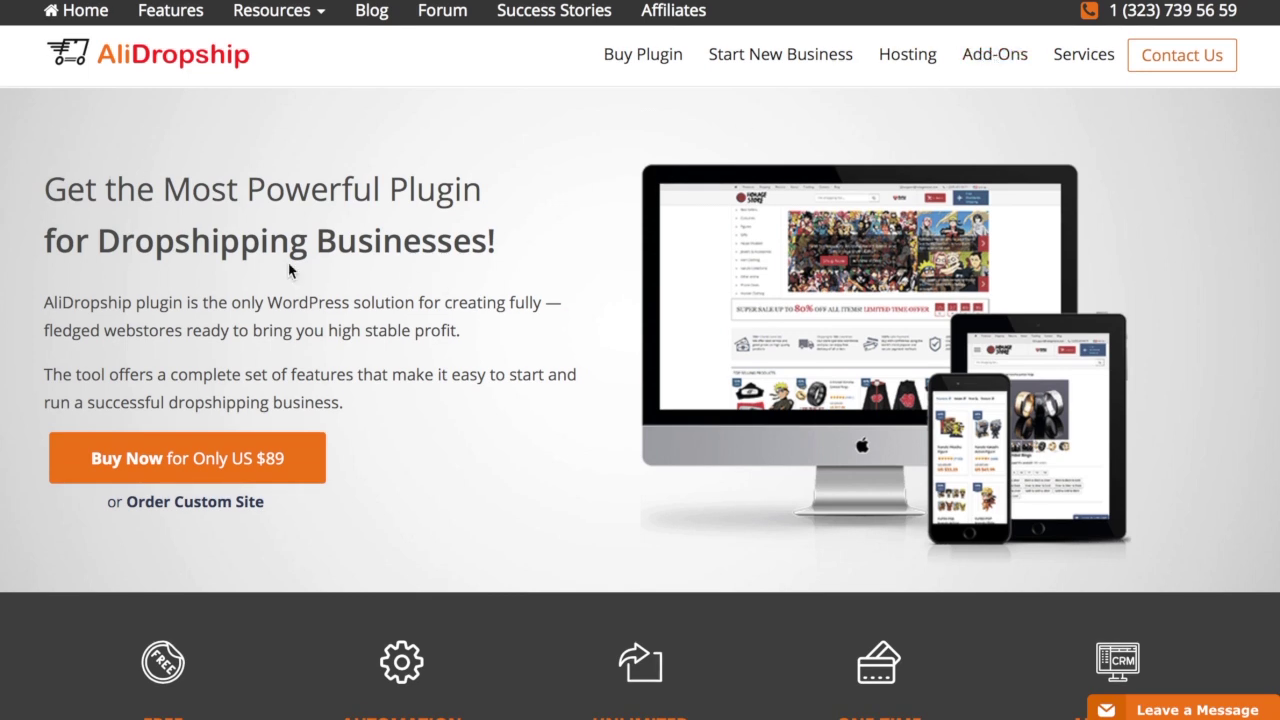
scroll(392, 371, down, 9)
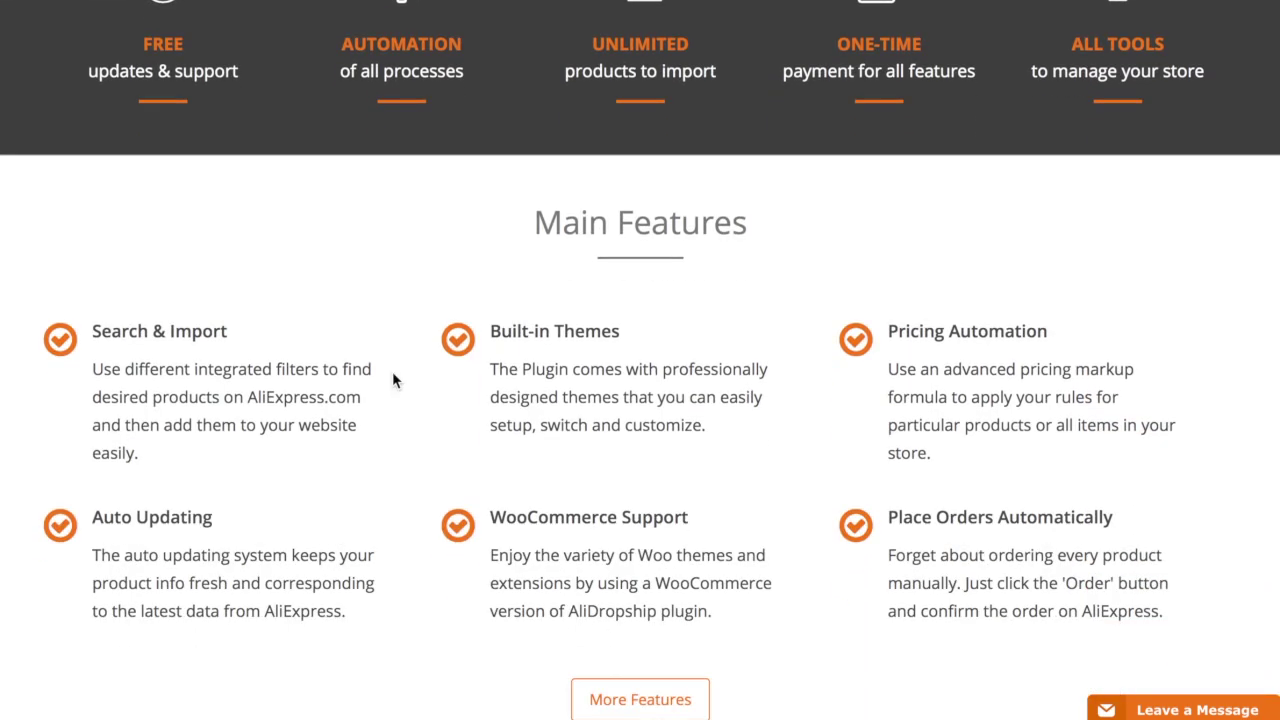
scroll(392, 378, up, 1)
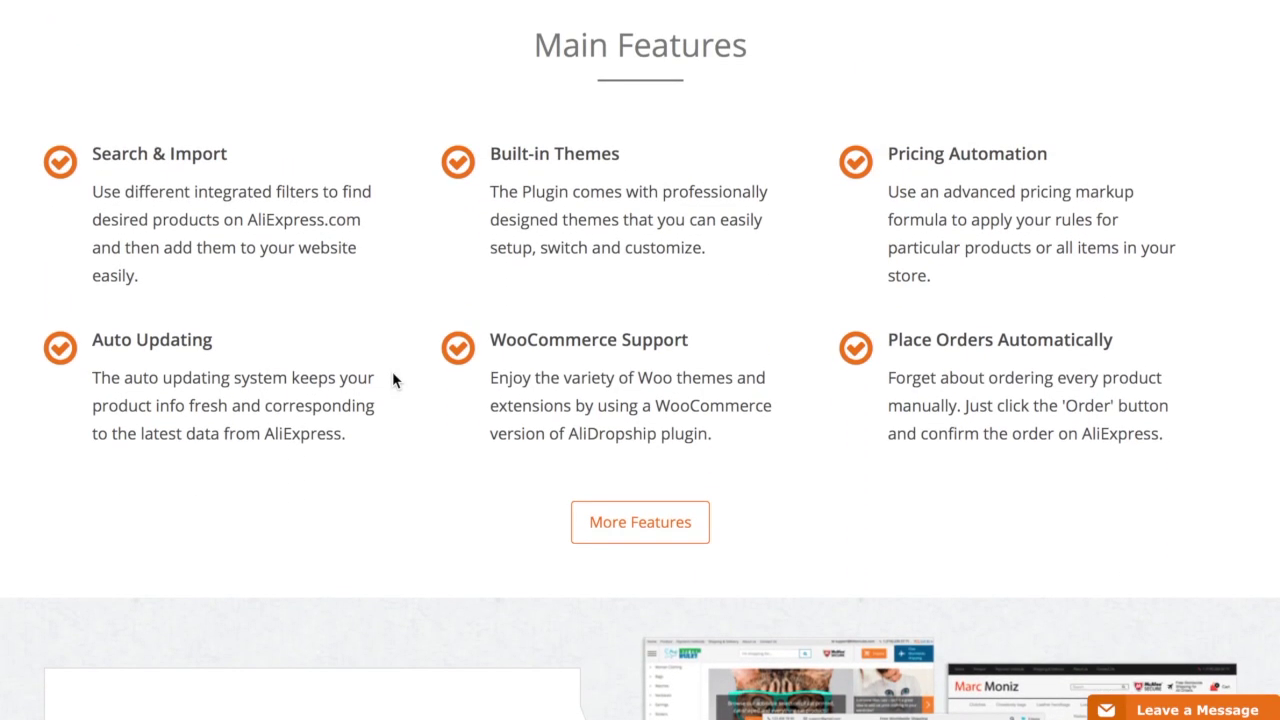
scroll(494, 372, down, 7)
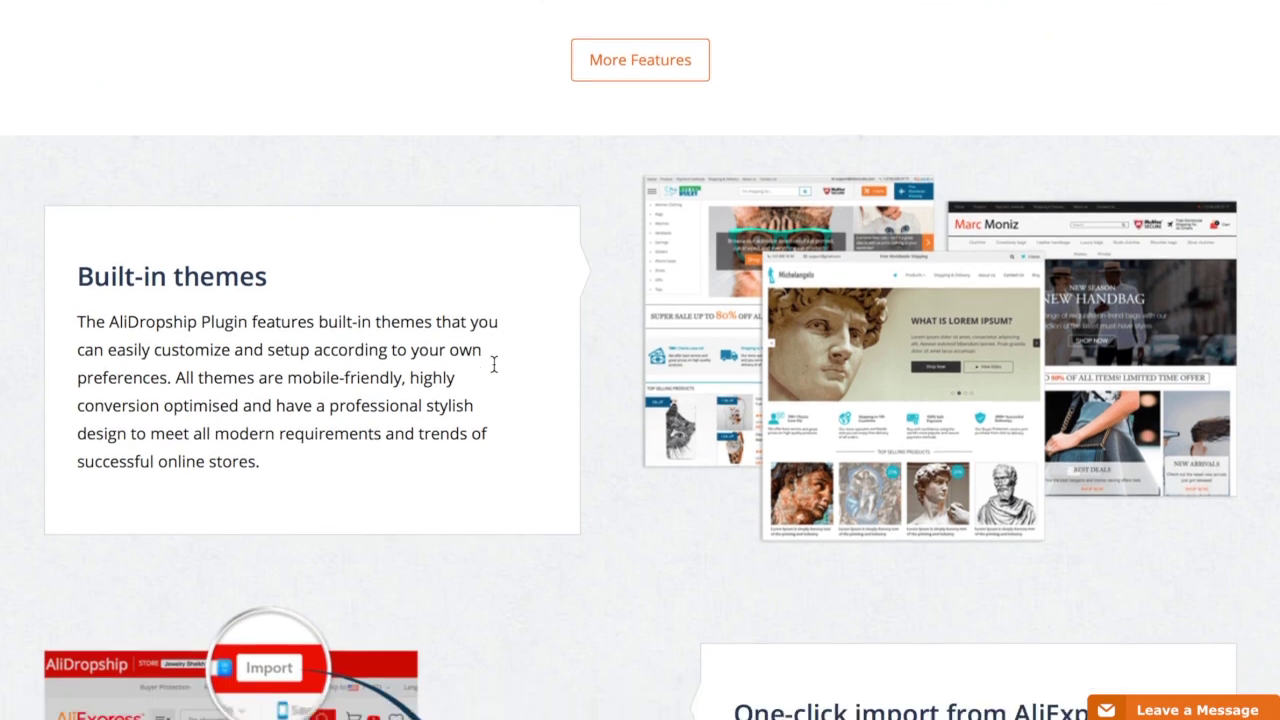
scroll(493, 364, down, 2)
scroll(160, 311, down, 1)
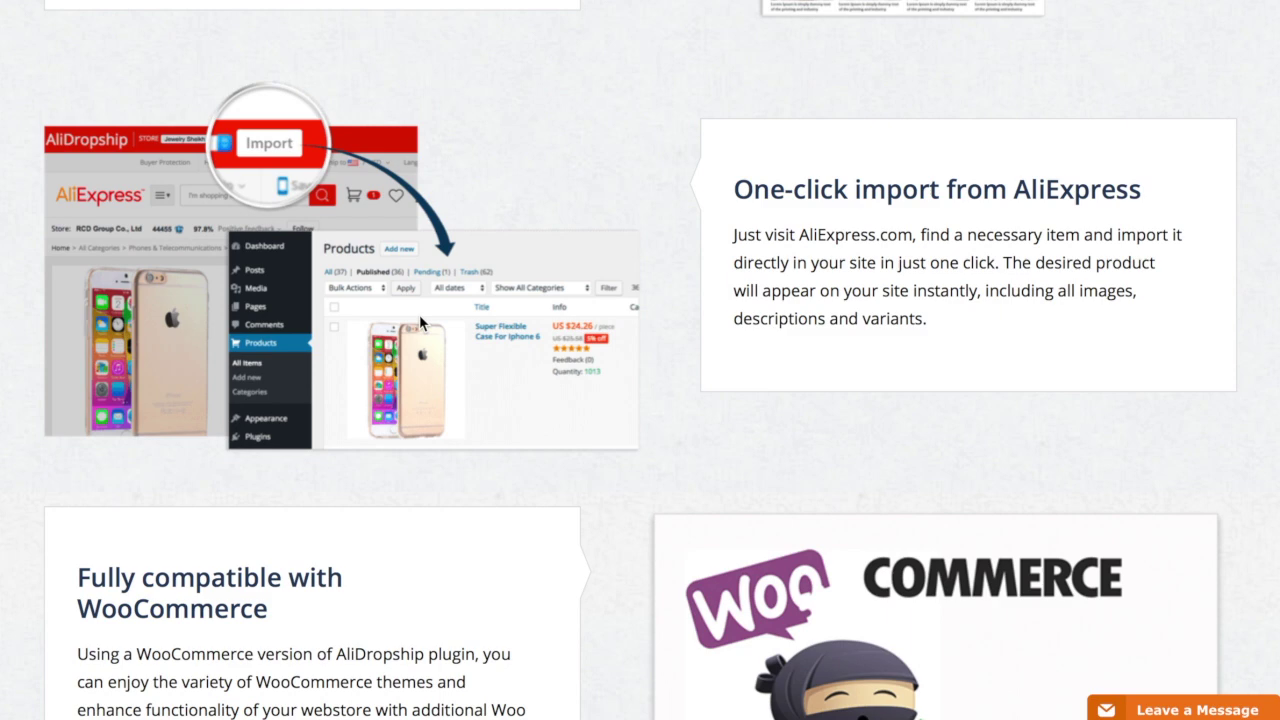
scroll(419, 314, down, 3)
scroll(419, 314, up, 3)
scroll(420, 322, up, 1)
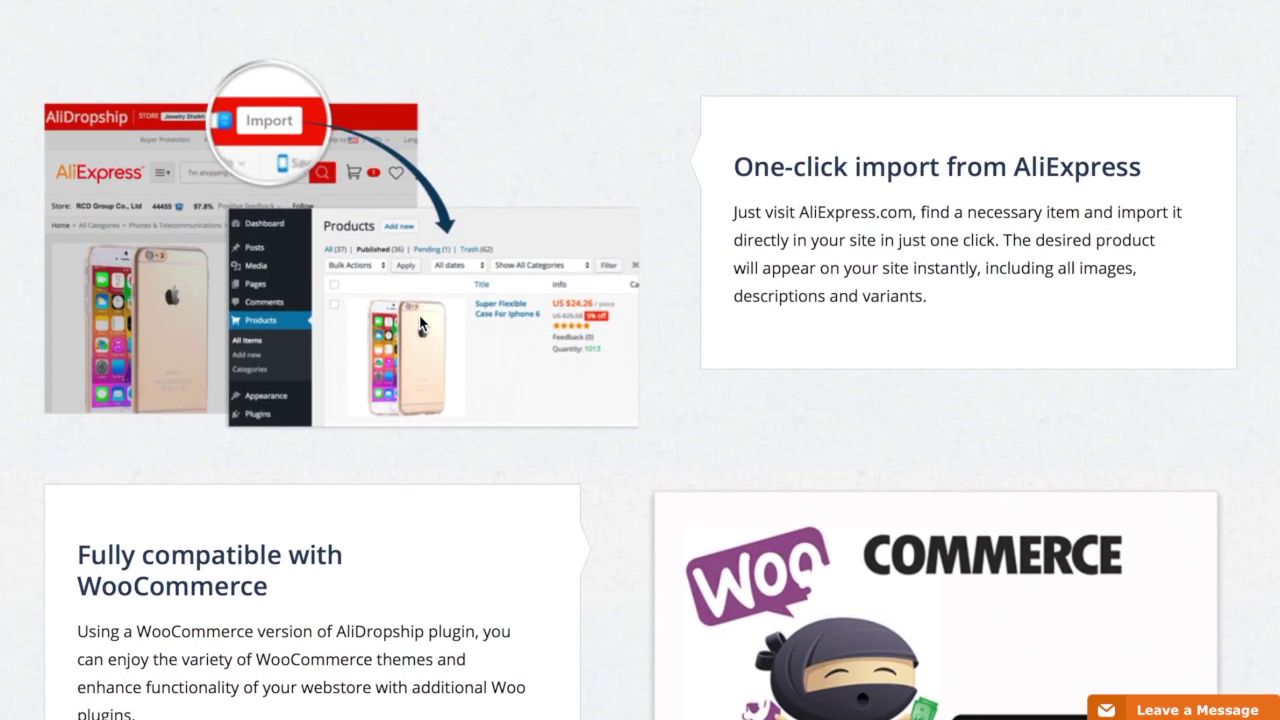
scroll(421, 325, up, 1)
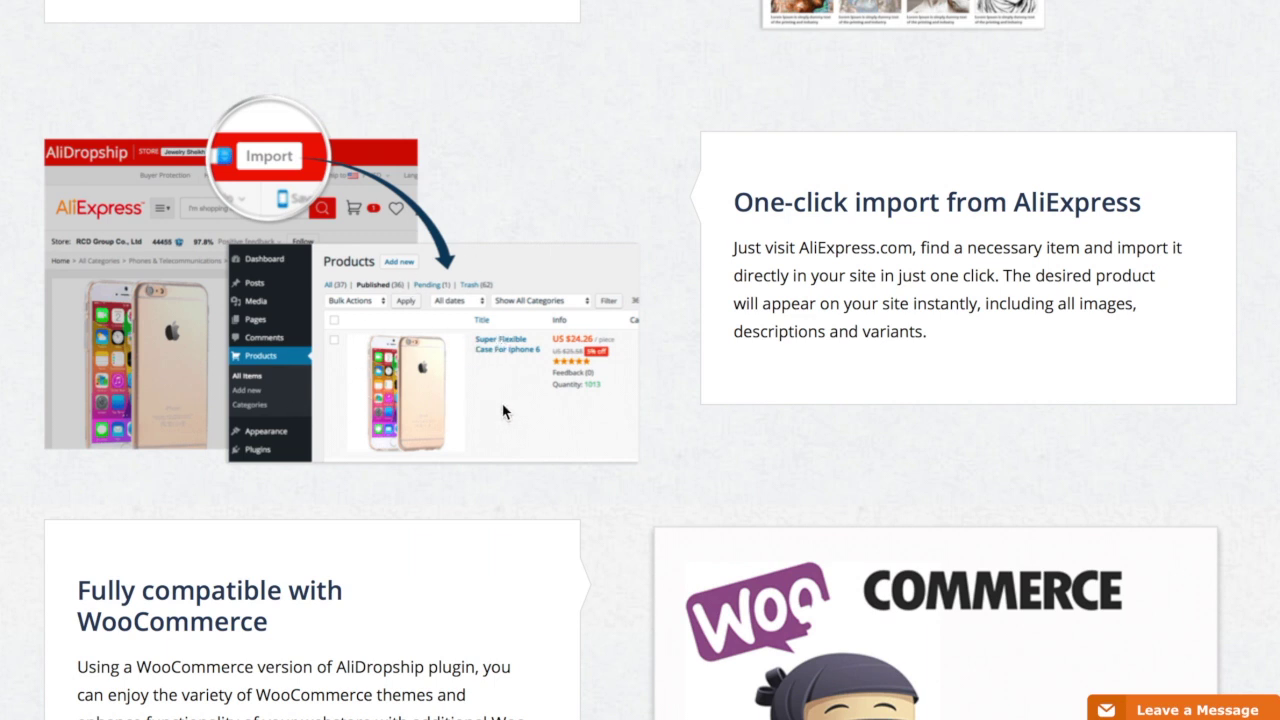
Step: Highlight the Place Orders Automatically feature, then show all open windows
scroll(533, 403, down, 1)
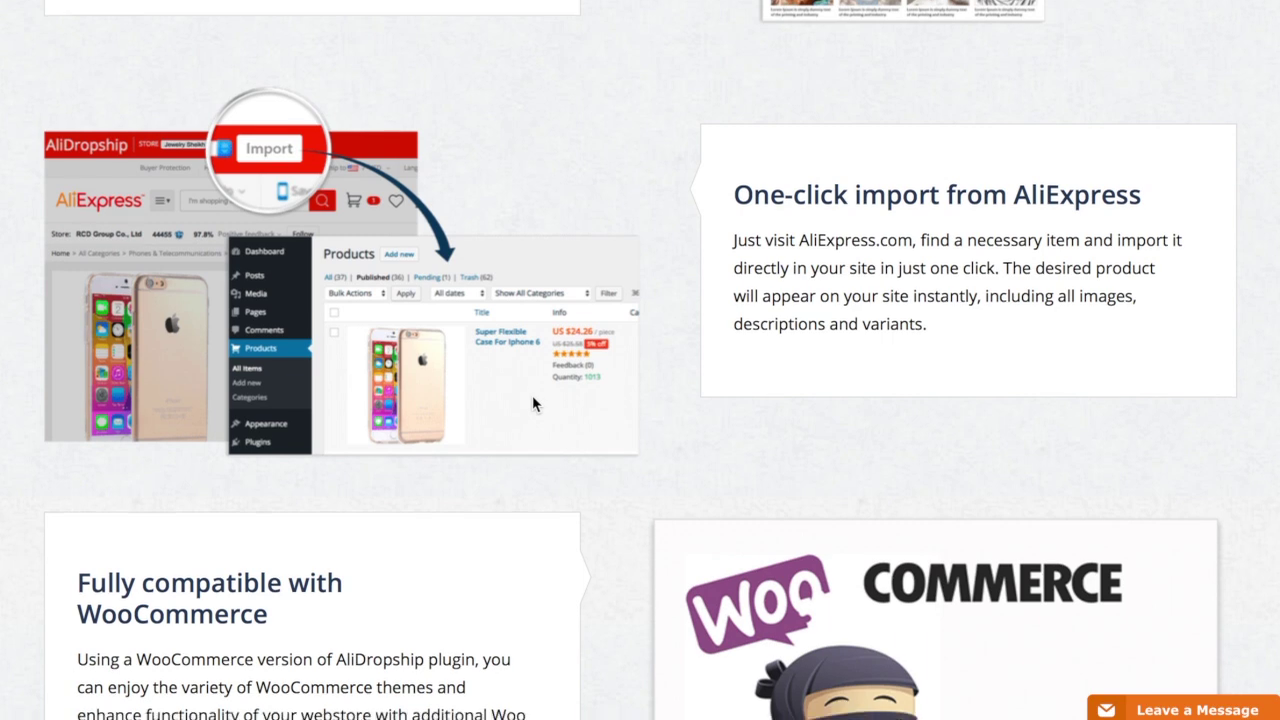
scroll(532, 400, down, 2)
scroll(545, 300, up, 2)
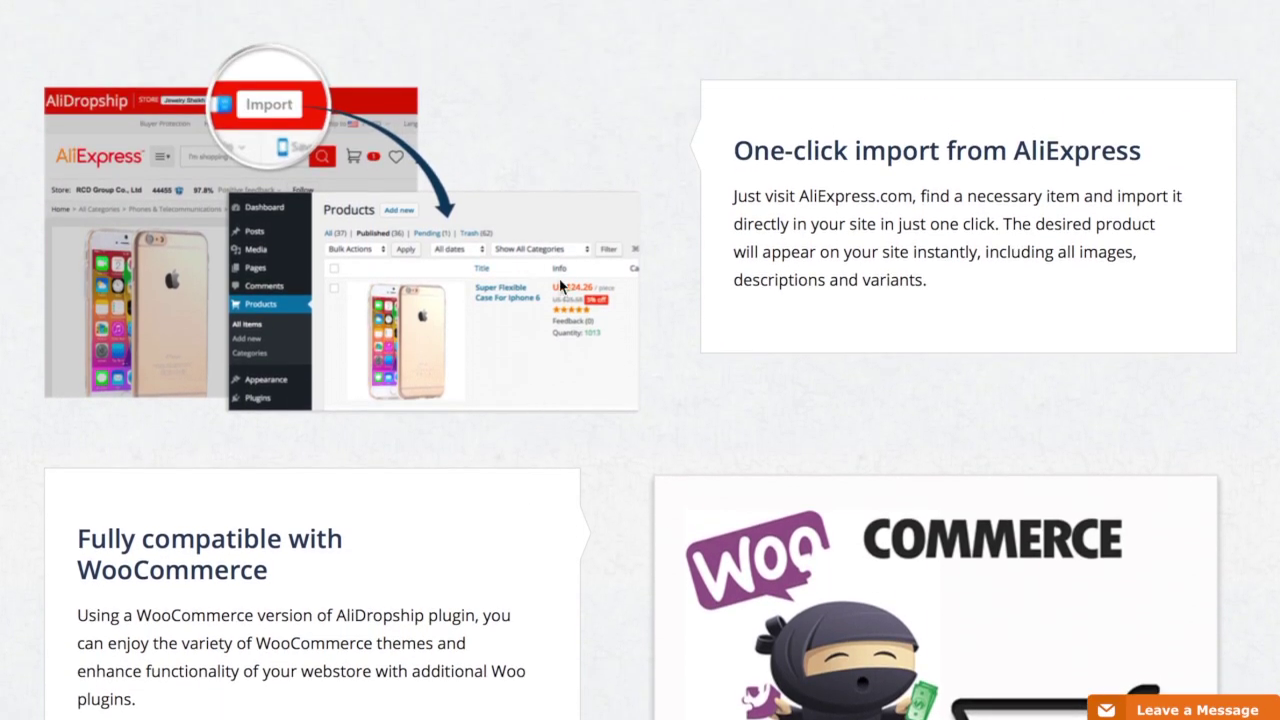
scroll(530, 373, up, 10)
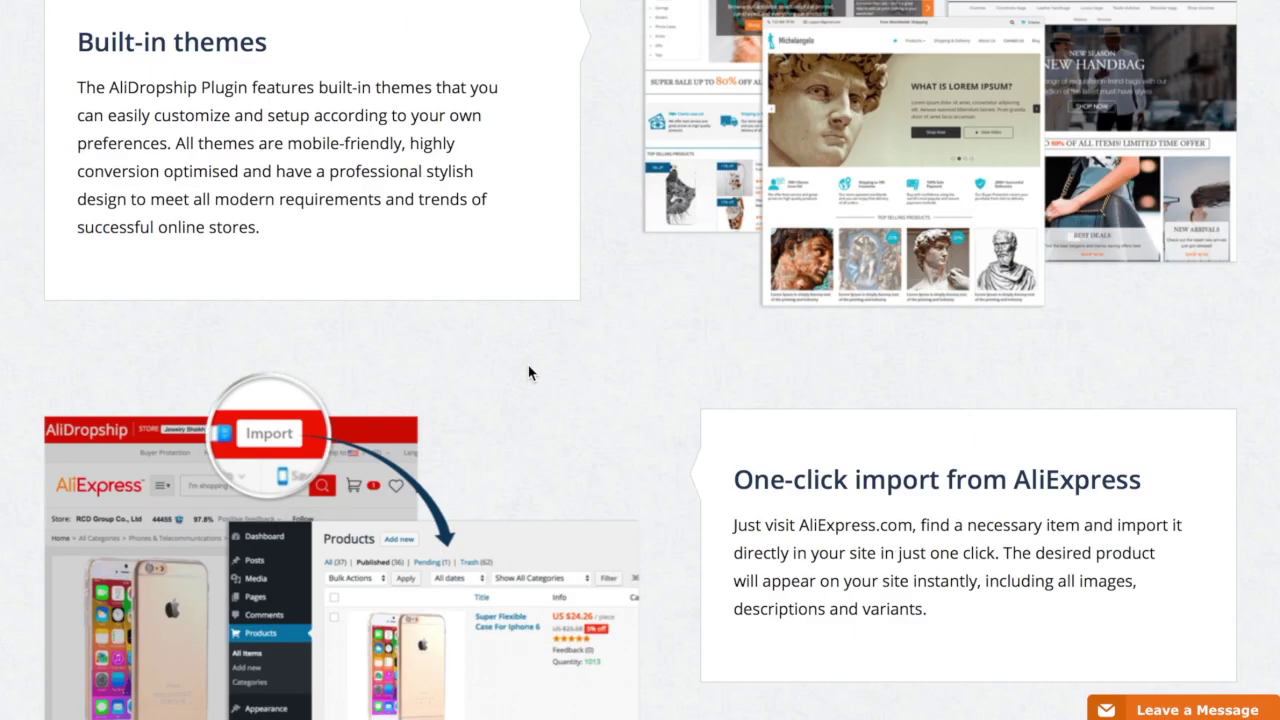
scroll(530, 373, up, 1)
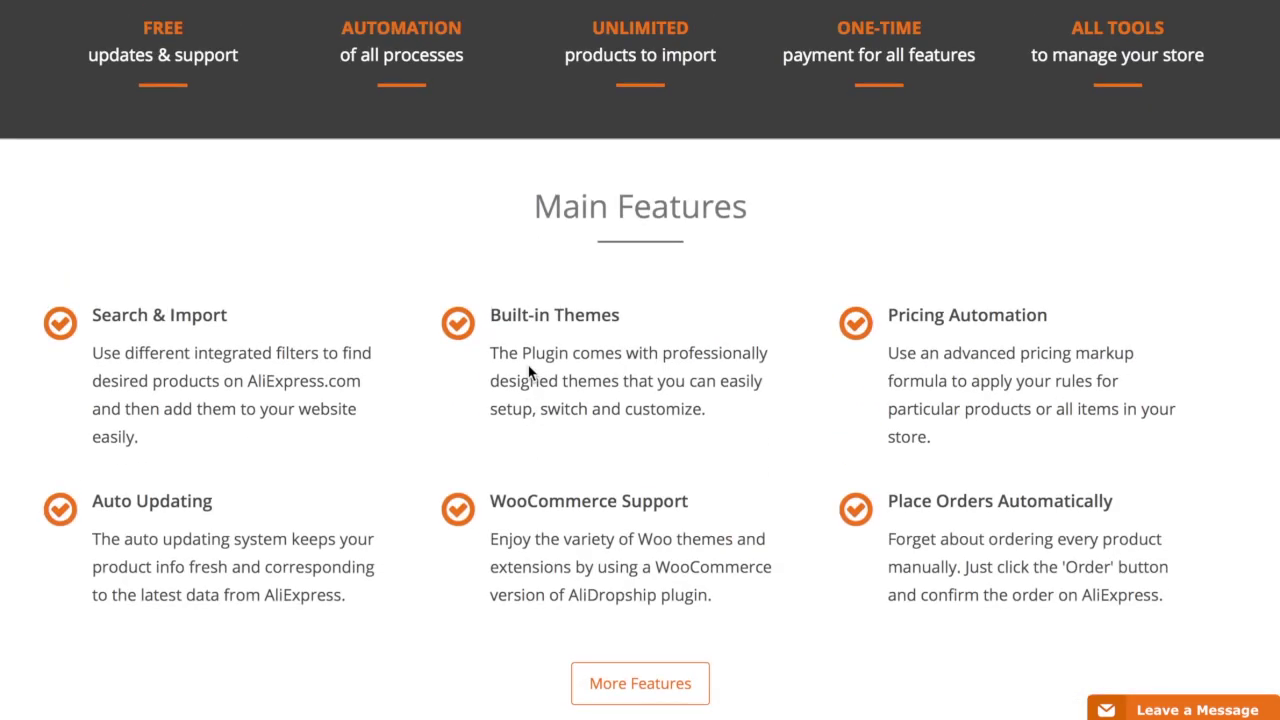
scroll(740, 435, down, 2)
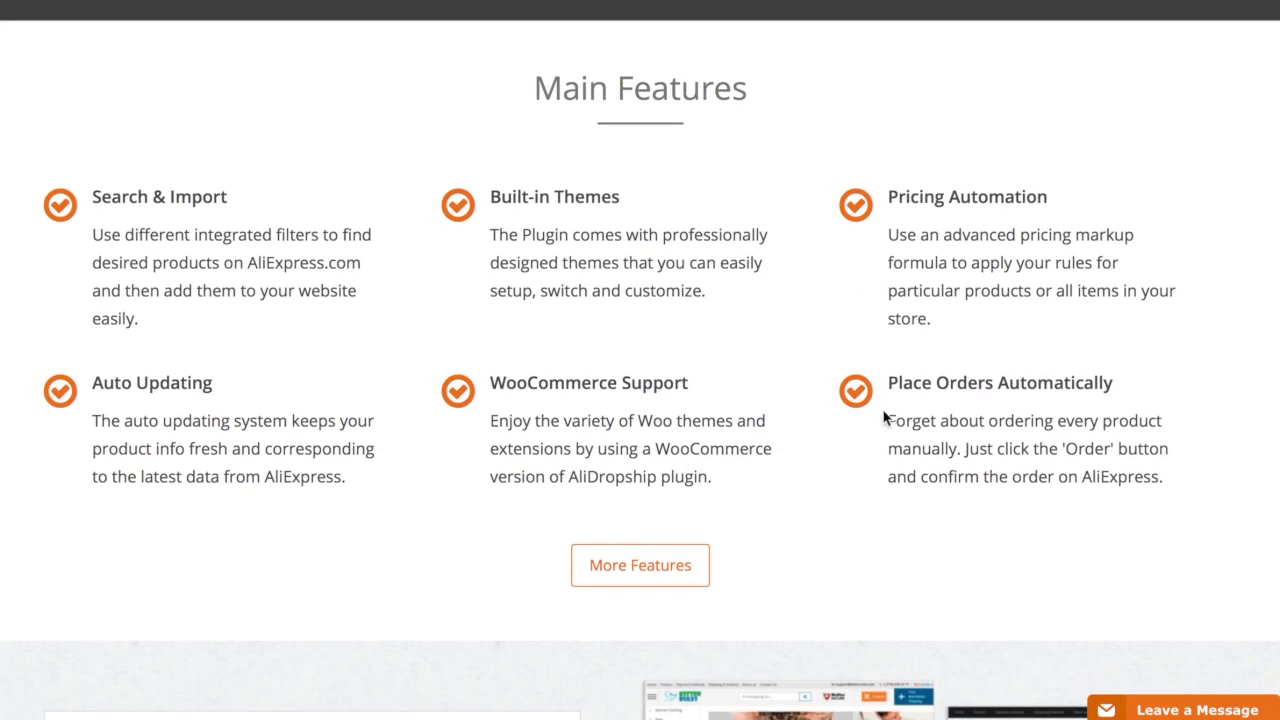
drag(888, 380, 1060, 400)
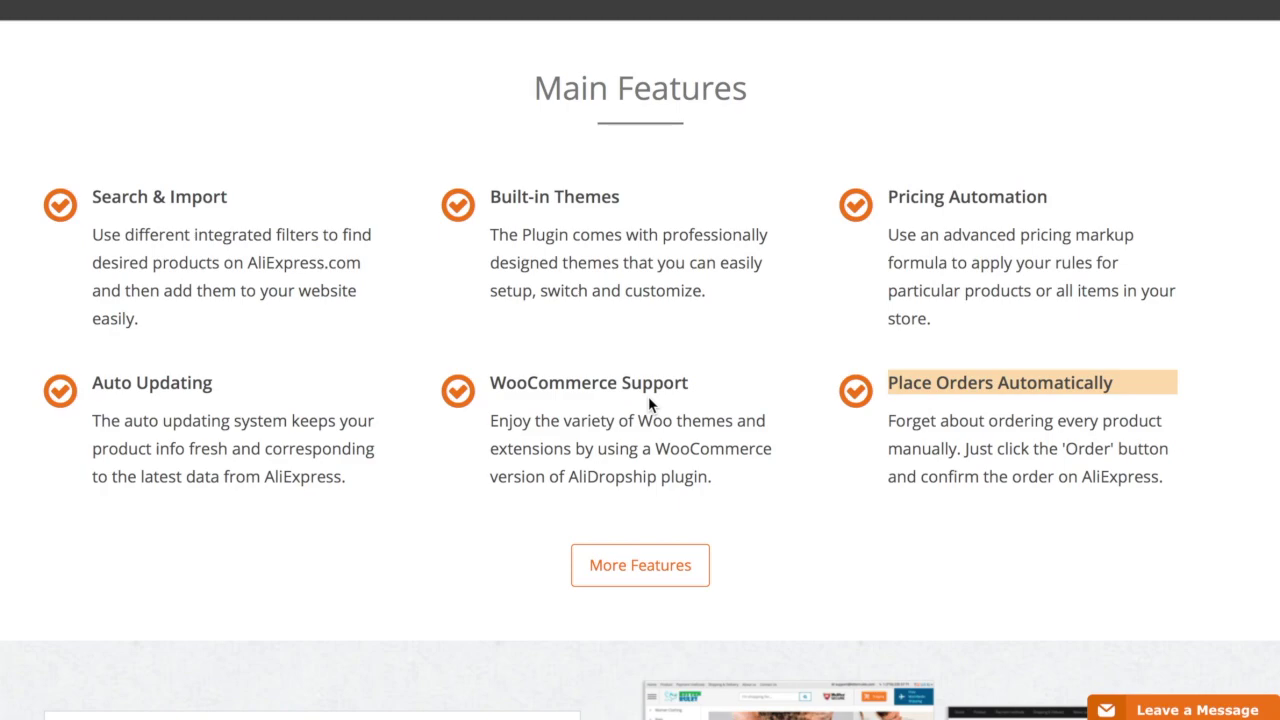
scroll(648, 396, down, 4)
scroll(477, 478, up, 10)
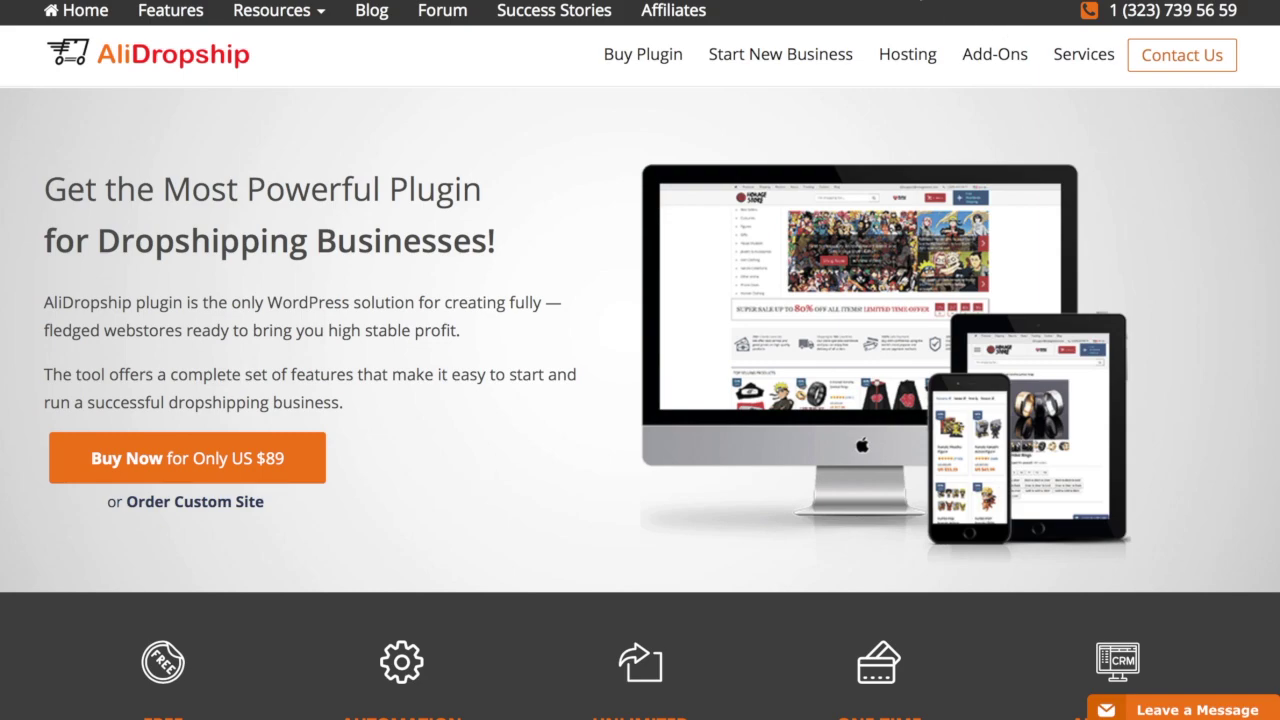
key(ctrl+Up)
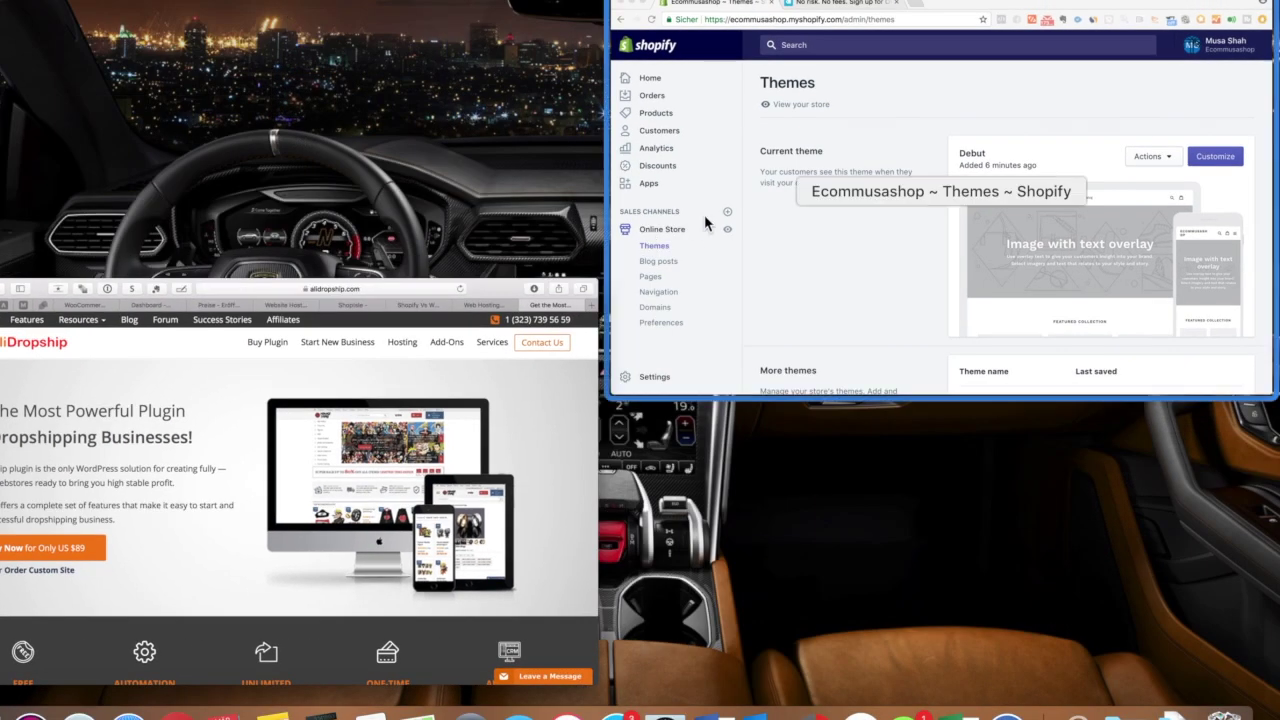
Step: Bring the Shopify Themes window forward and view the empty Home dashboard
click(704, 214)
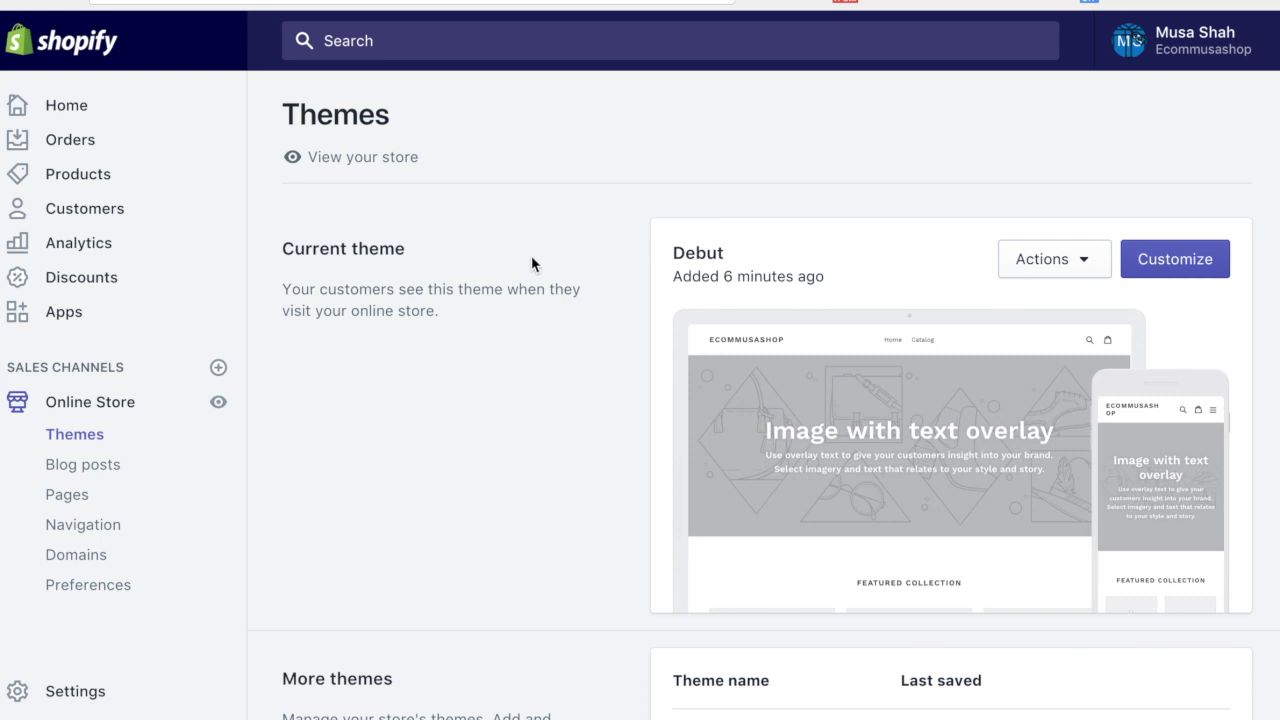
scroll(519, 414, down, 4)
scroll(519, 414, up, 5)
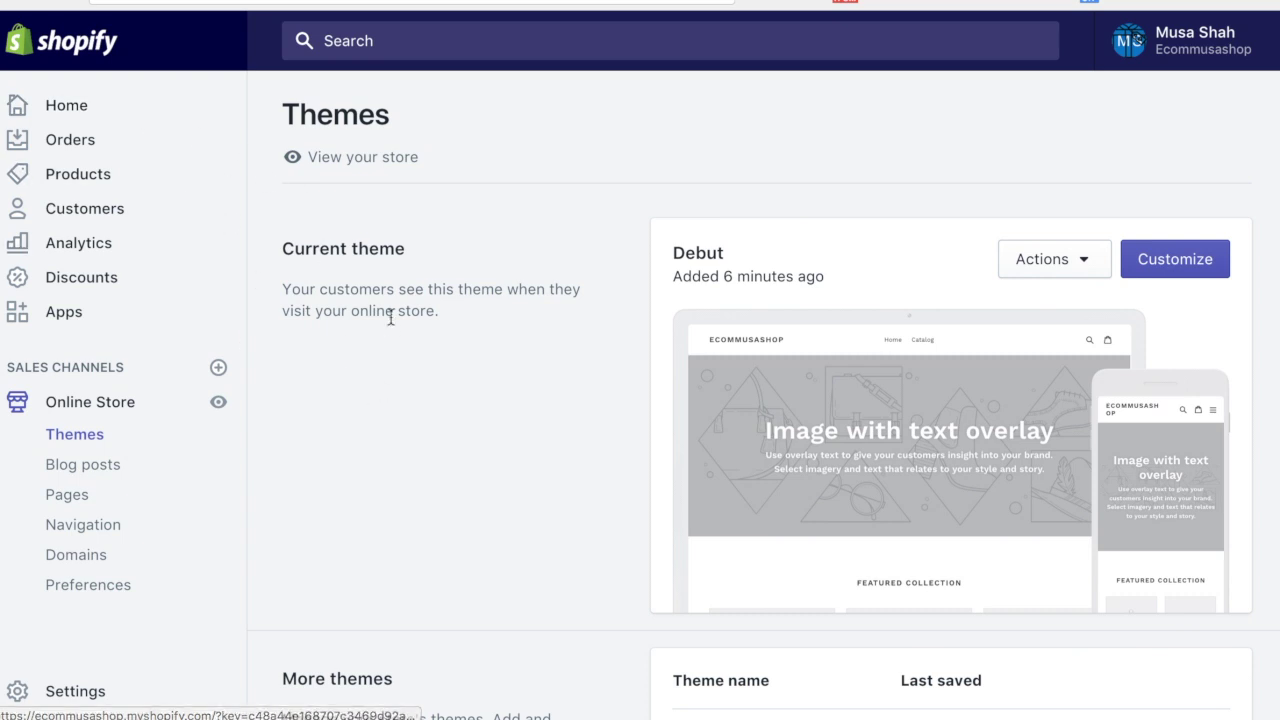
click(57, 112)
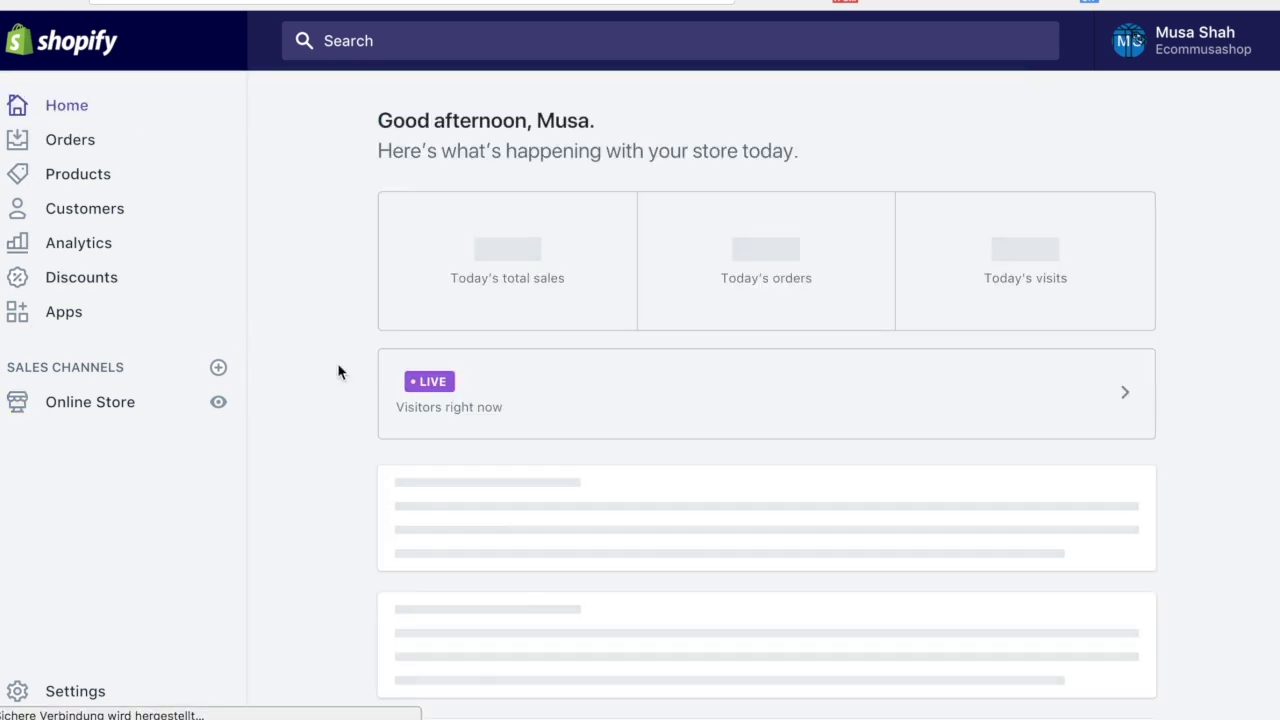
scroll(338, 372, down, 1)
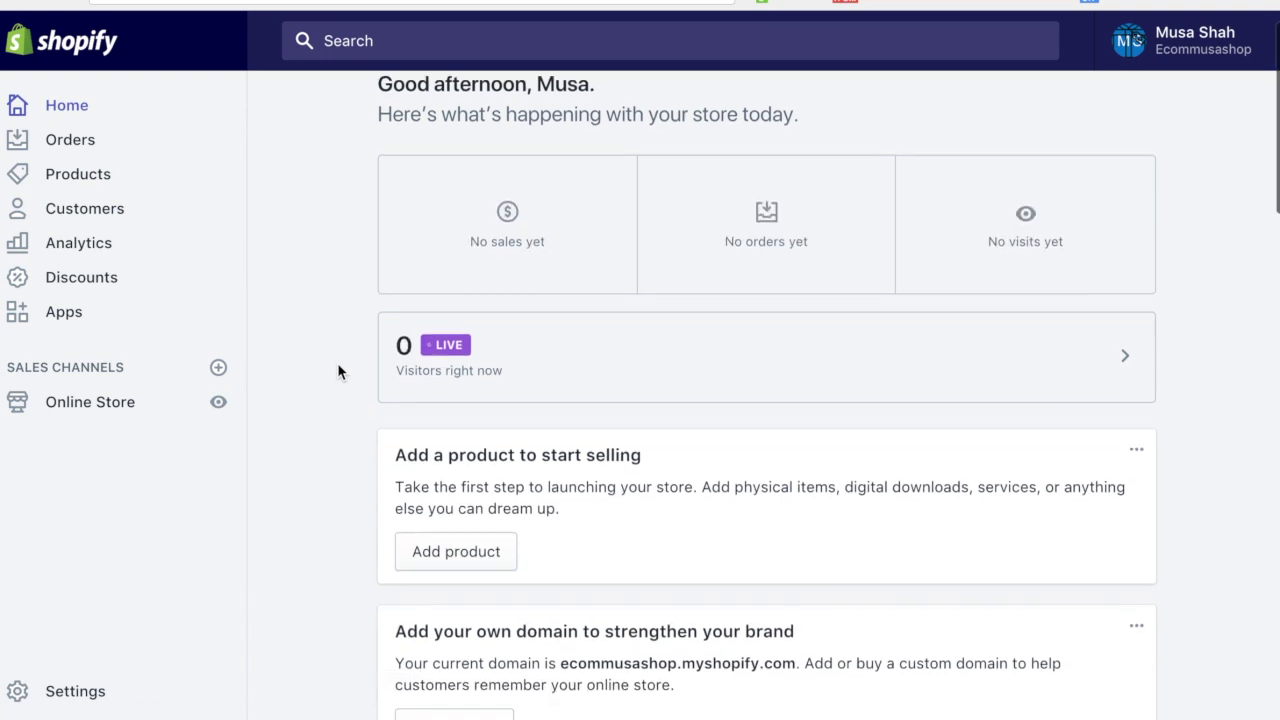
scroll(337, 257, up, 1)
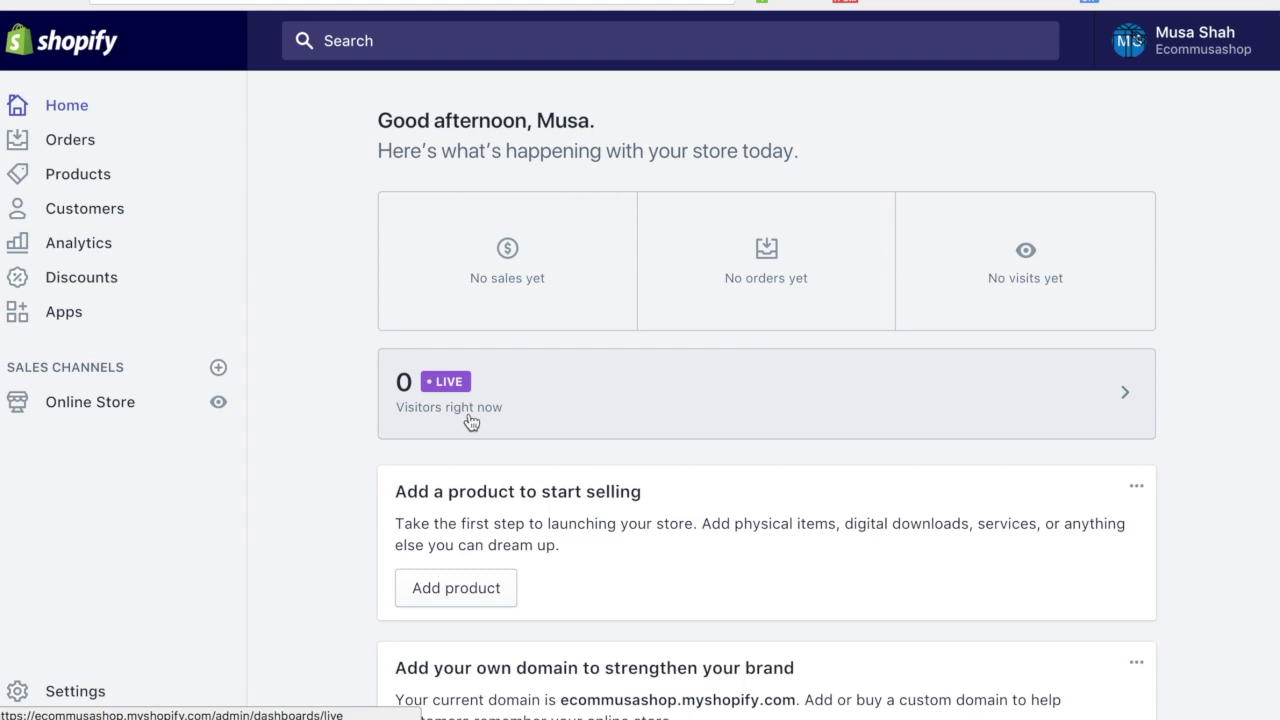
click(101, 412)
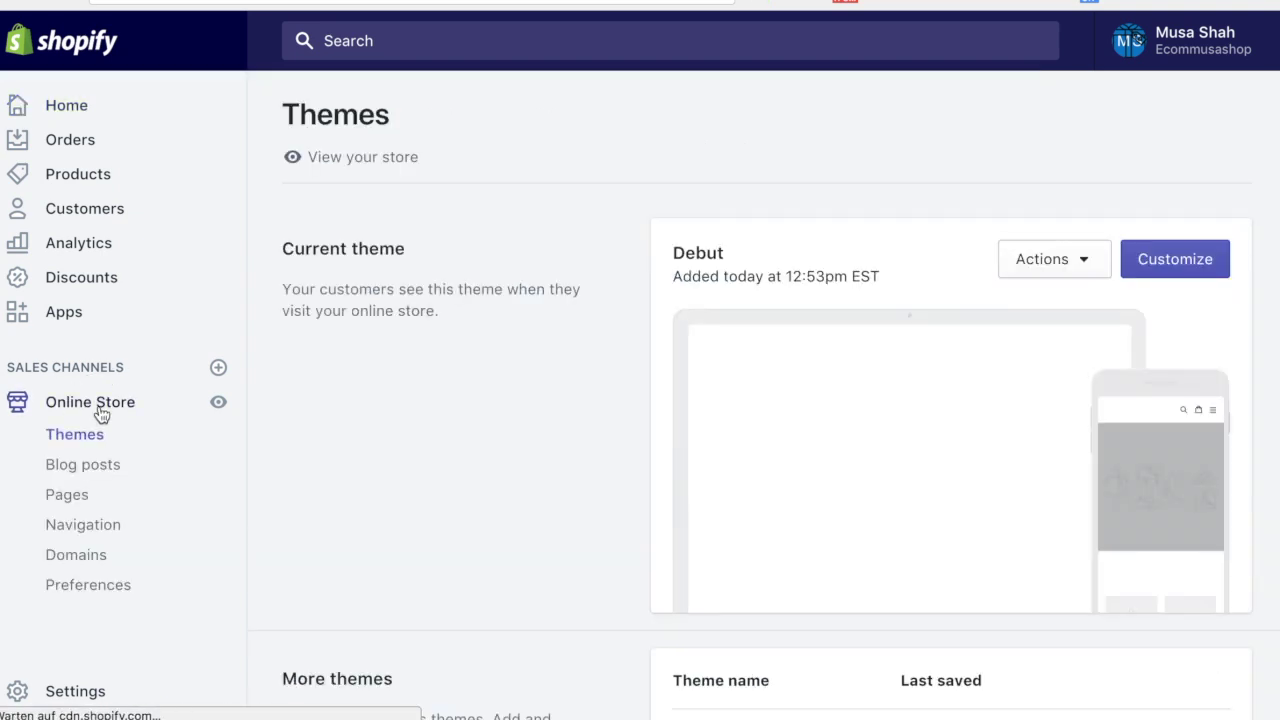
Step: Highlight the current theme name Debut on the Themes page
click(705, 254)
double_click(705, 254)
scroll(608, 443, down, 4)
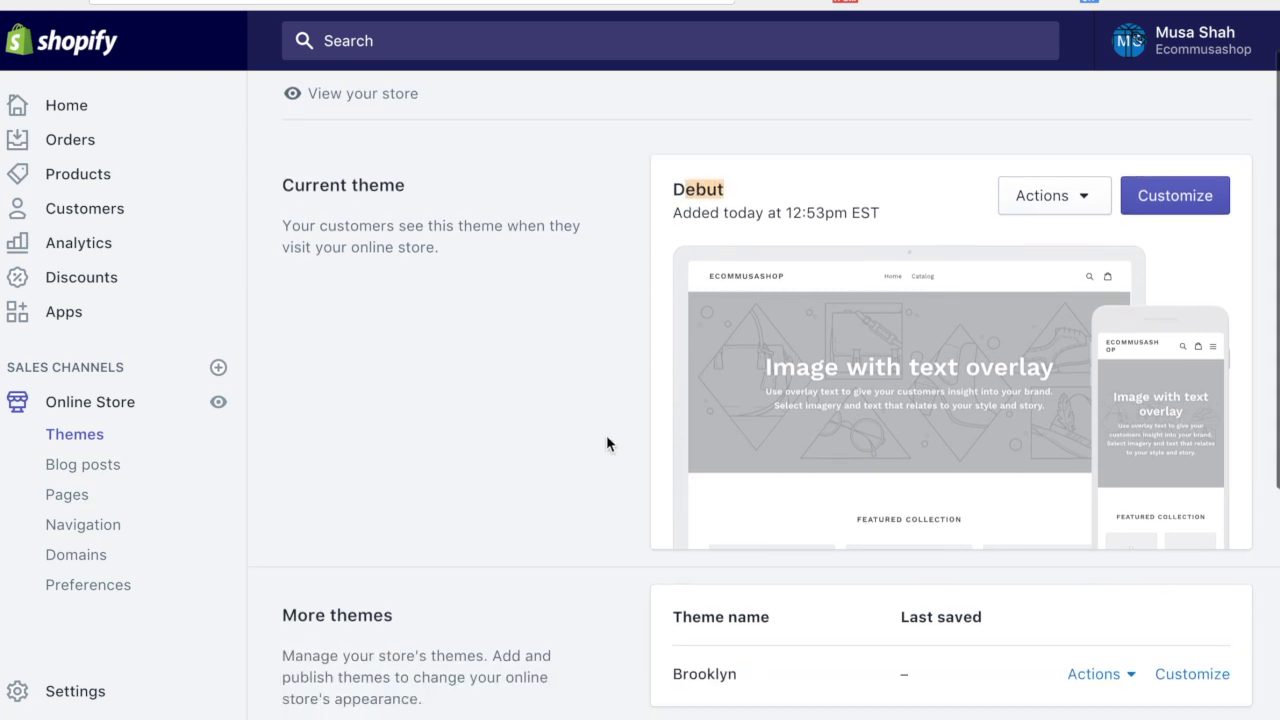
scroll(605, 443, up, 3)
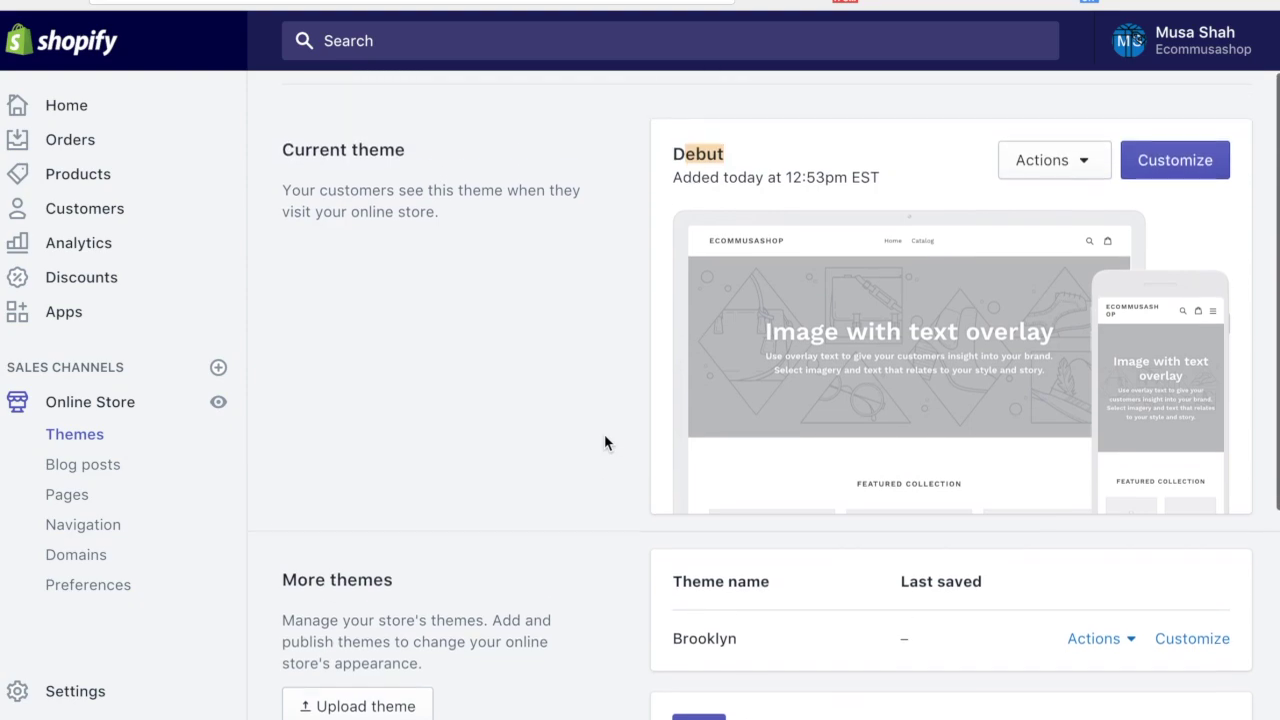
scroll(604, 443, down, 2)
scroll(604, 443, down, 1)
Step: Browse the free themes and view the Brooklyn theme's details
click(1097, 589)
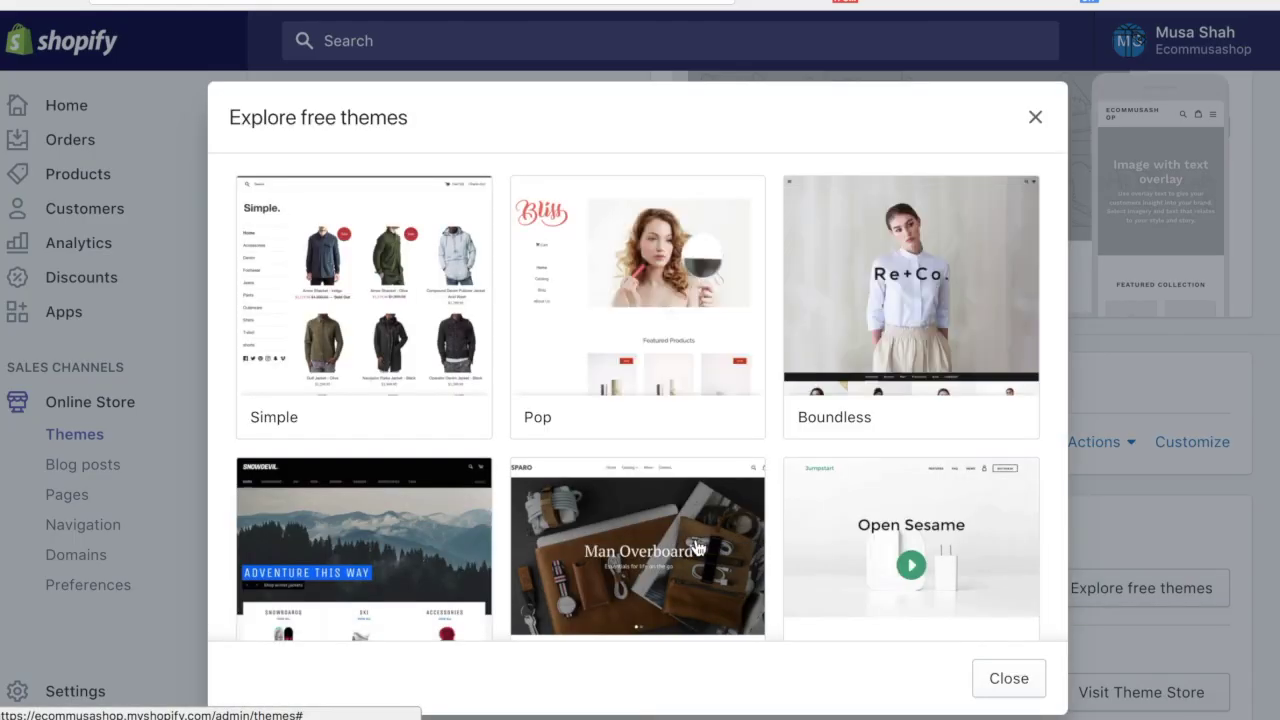
scroll(697, 548, down, 3)
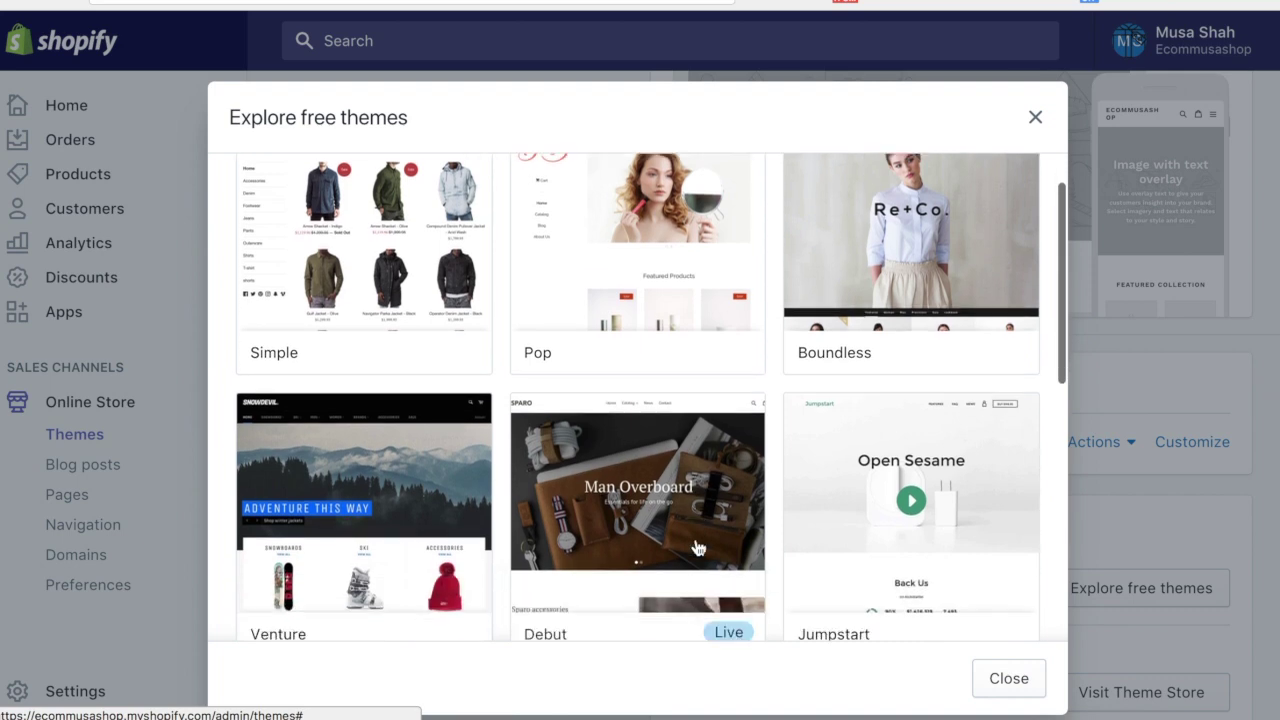
scroll(697, 548, down, 3)
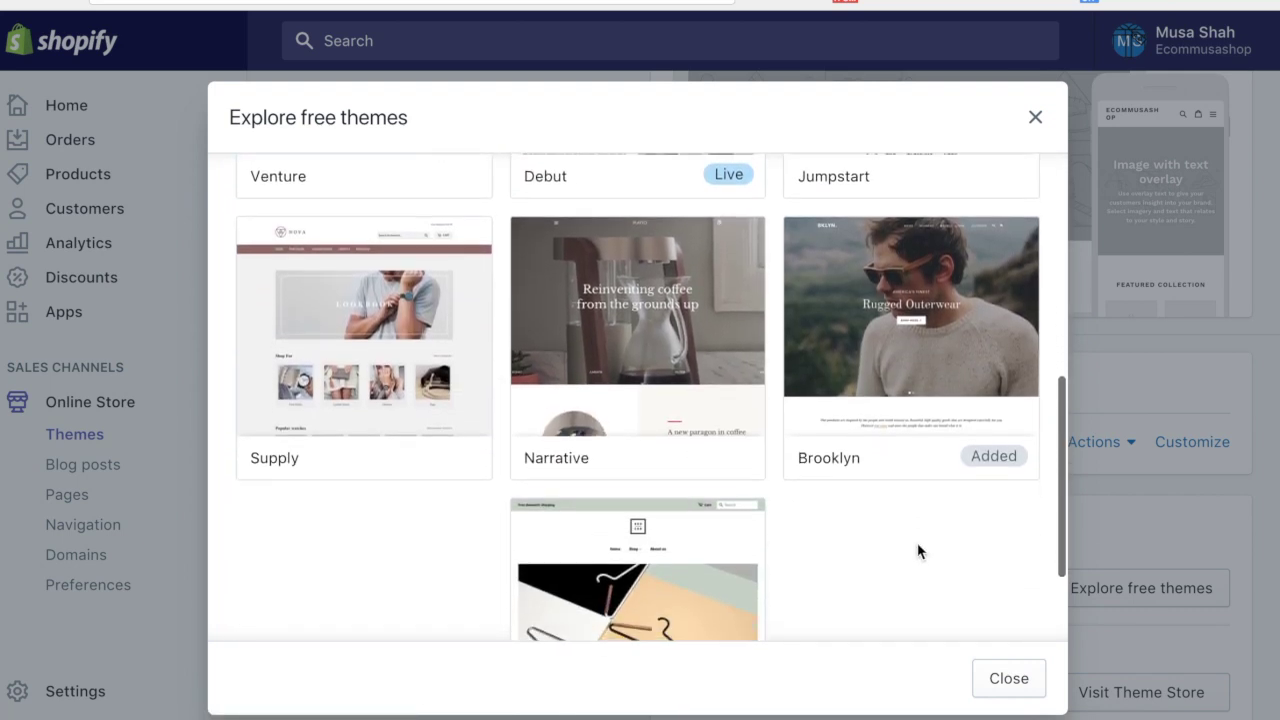
click(902, 392)
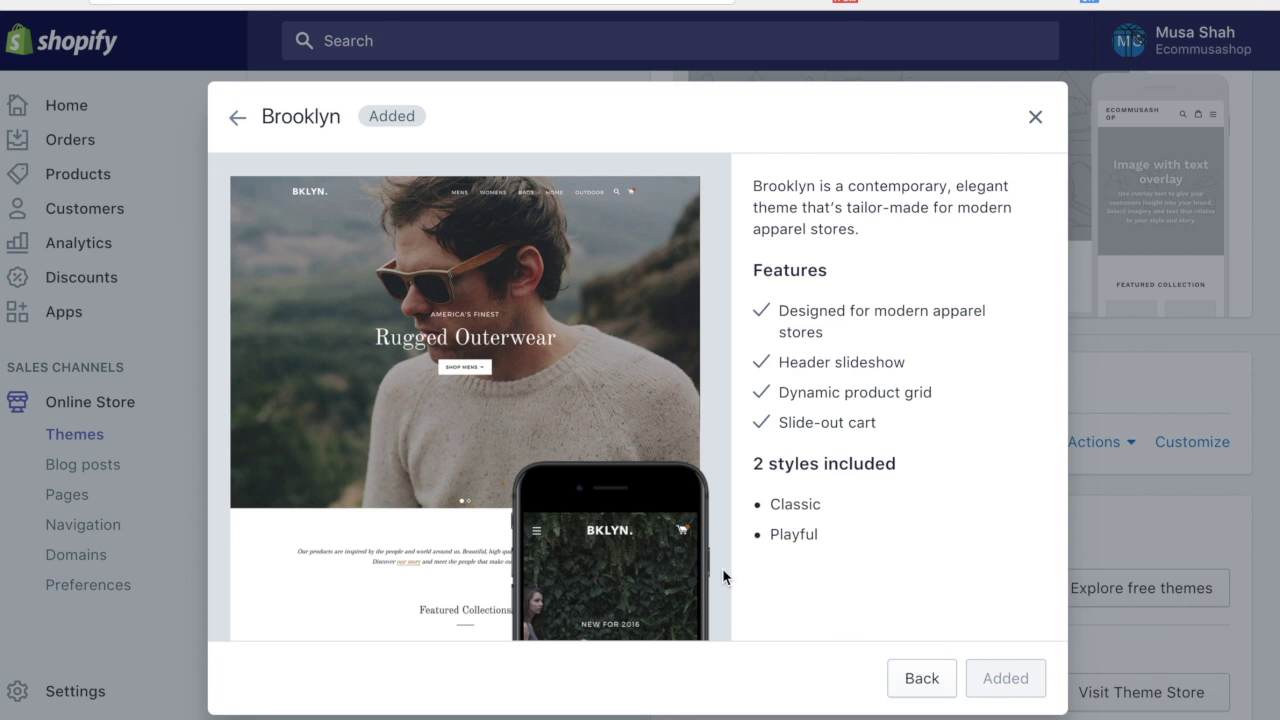
scroll(612, 531, down, 2)
scroll(612, 531, up, 2)
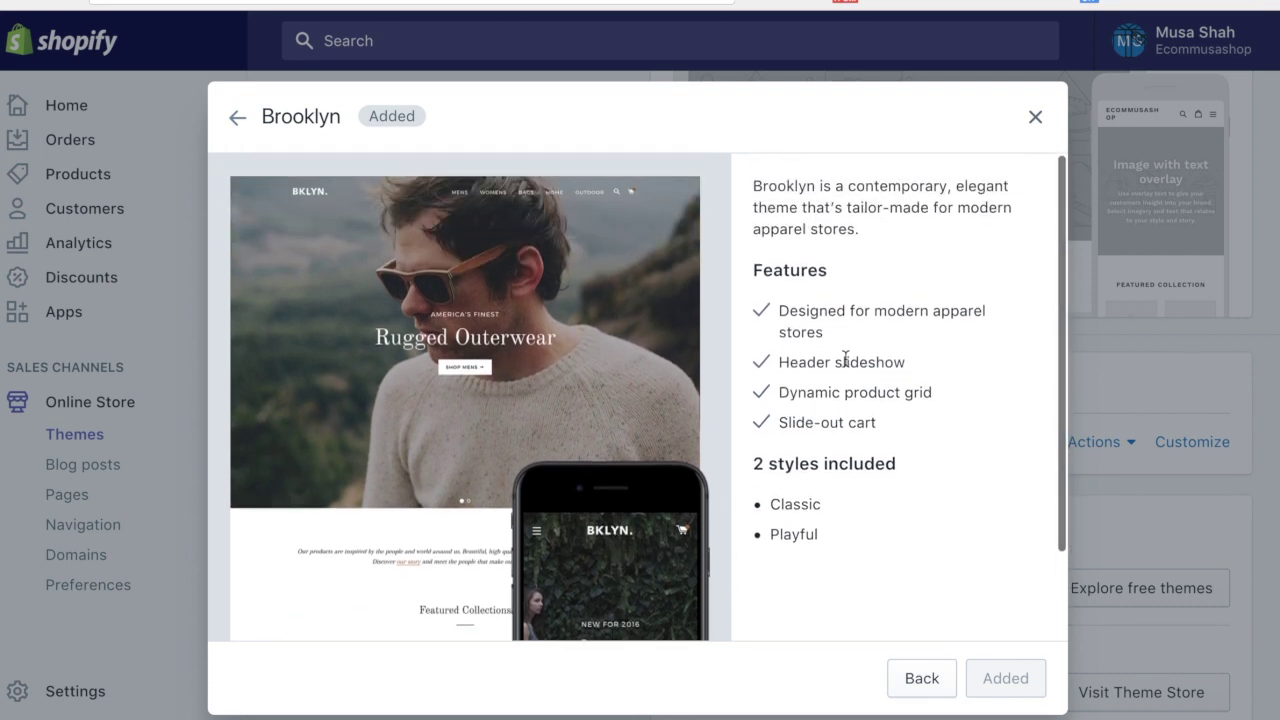
drag(789, 310, 846, 437)
click(846, 437)
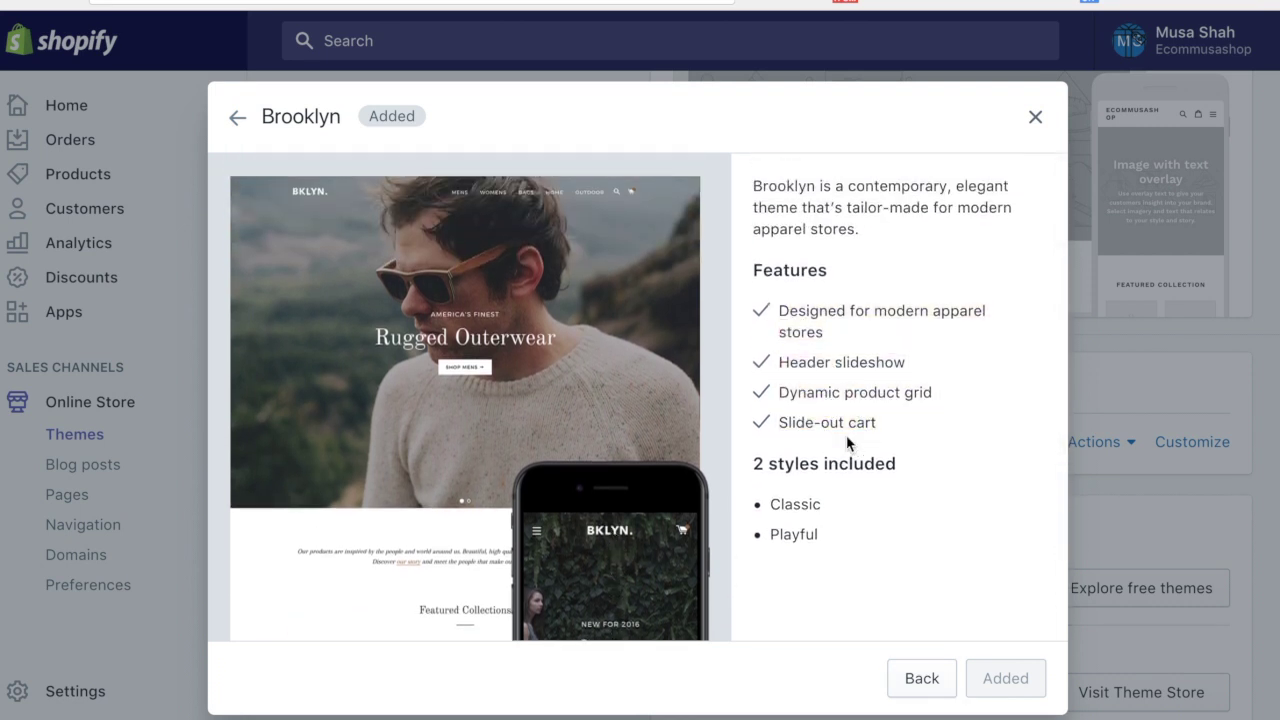
Step: Publish Brooklyn as the store's live theme
click(1036, 116)
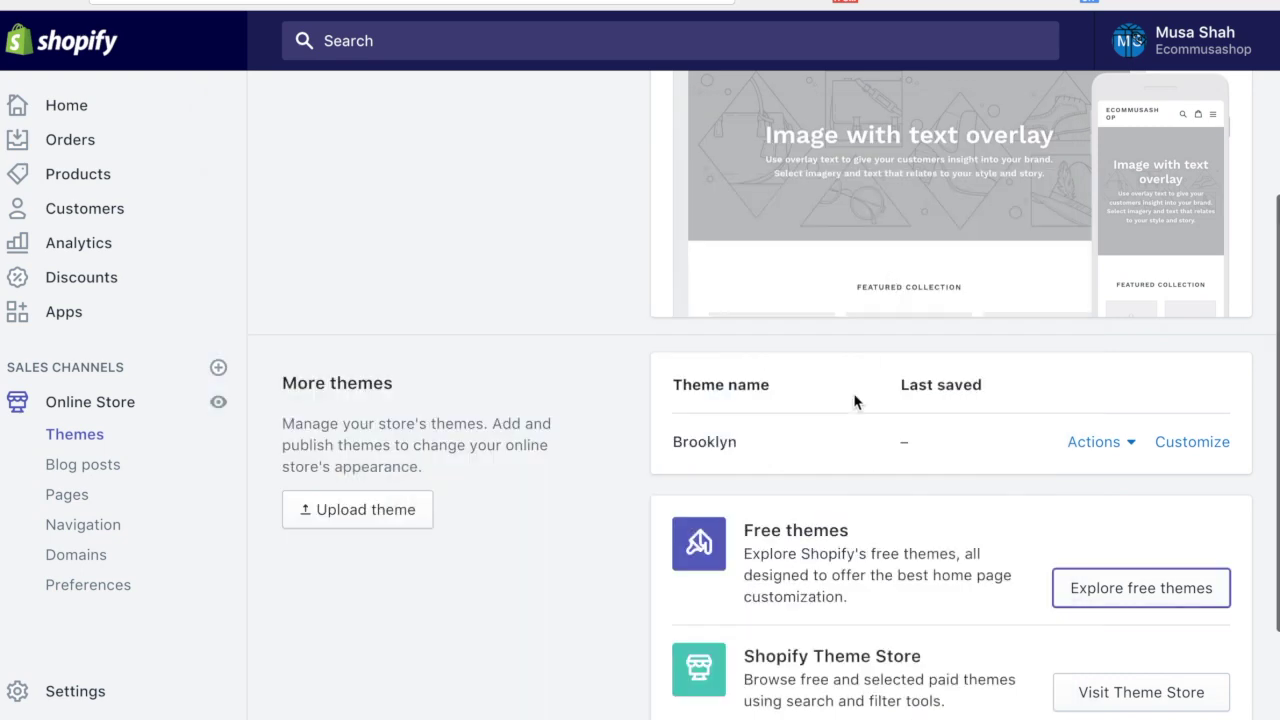
click(1131, 447)
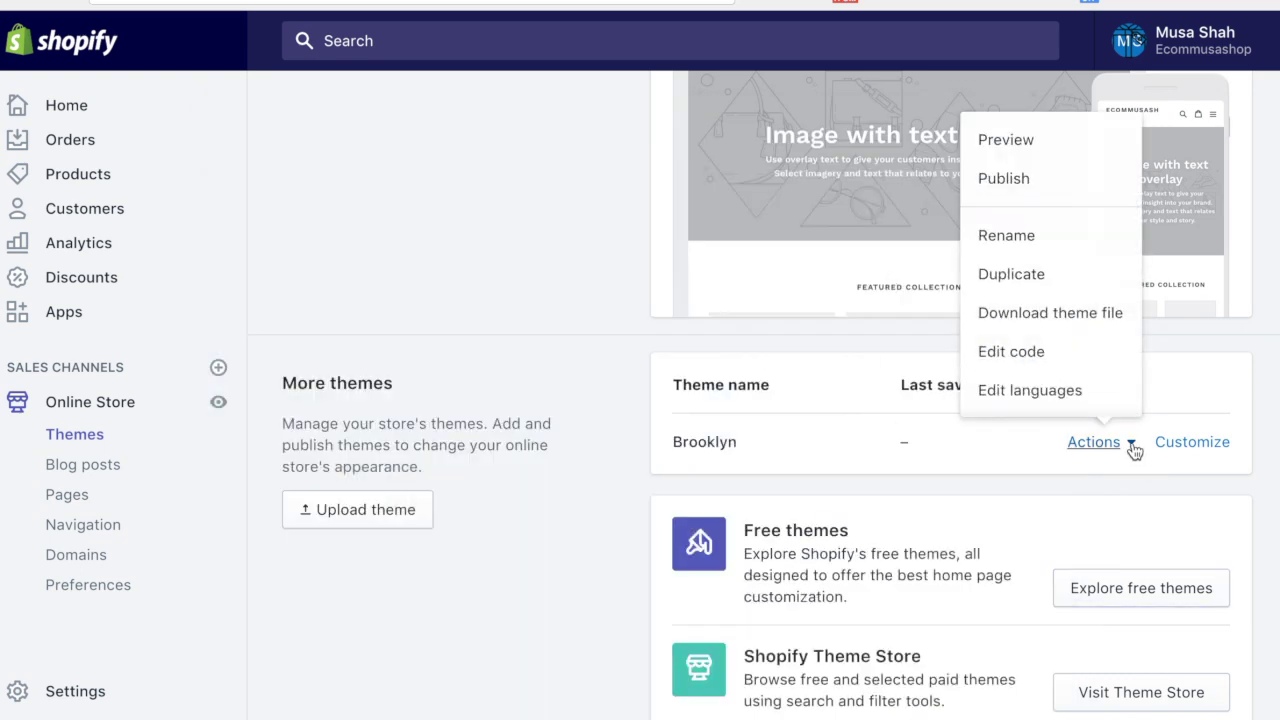
click(1054, 190)
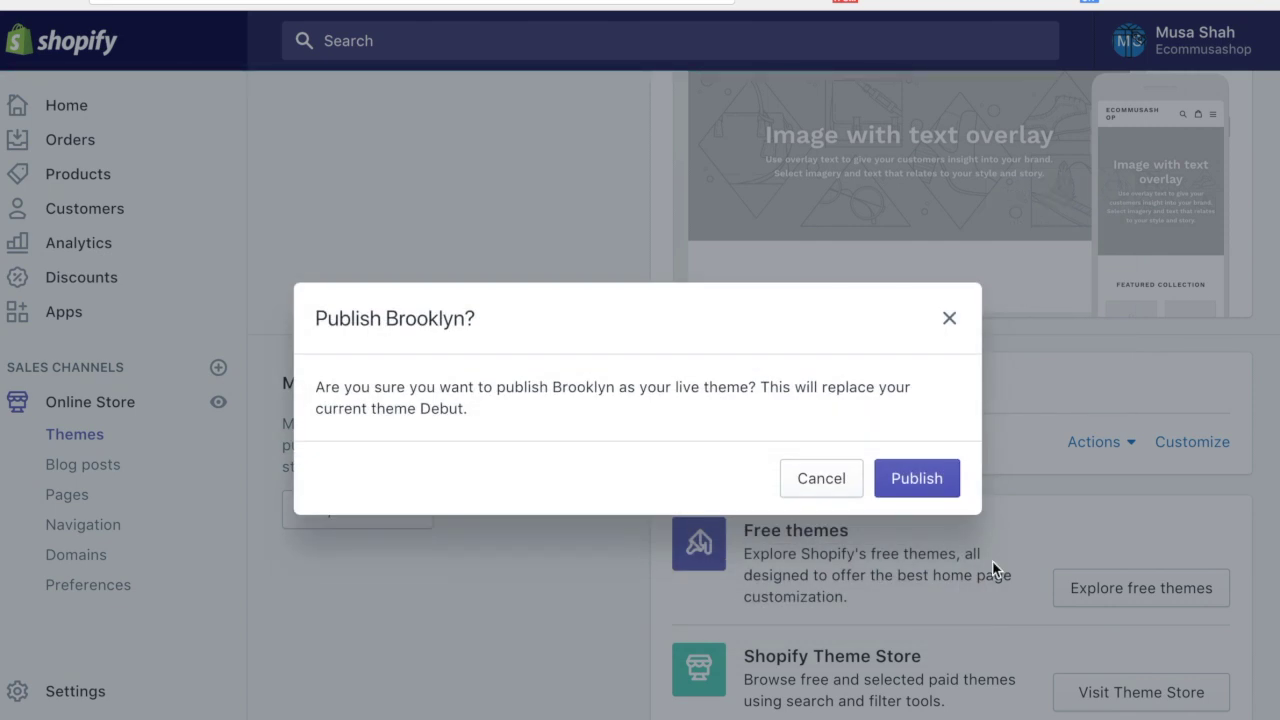
click(935, 476)
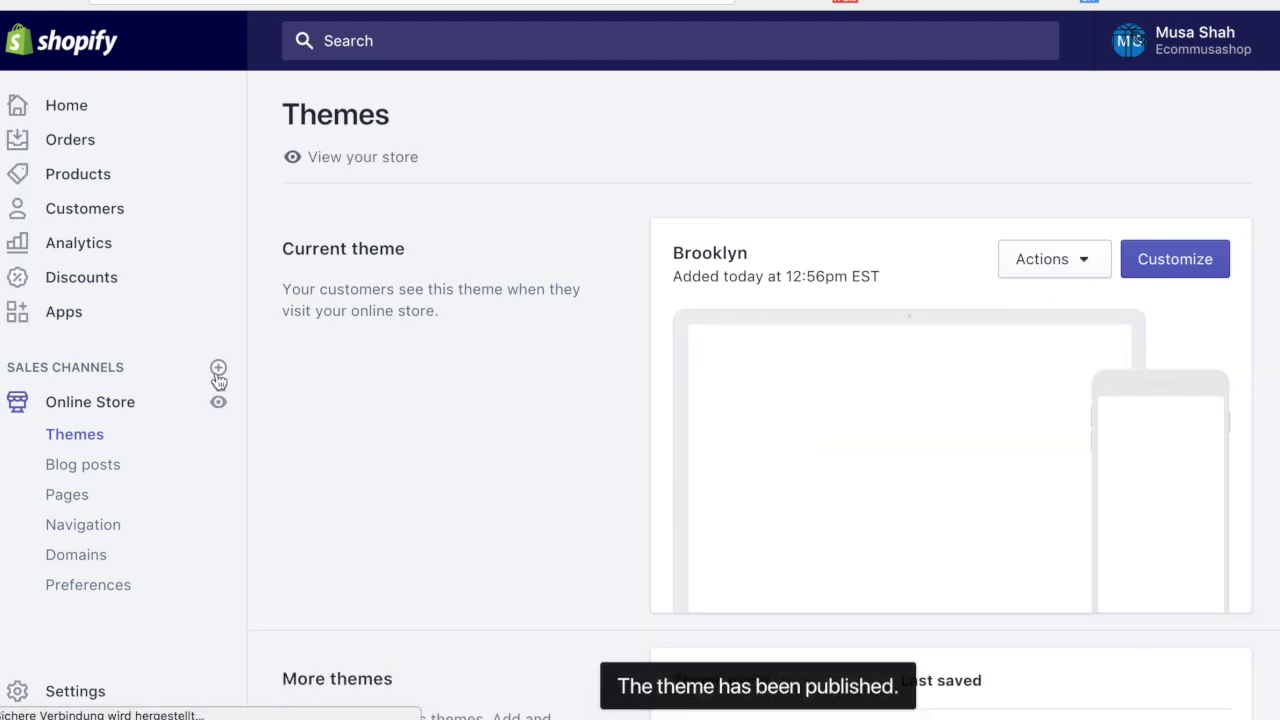
click(220, 401)
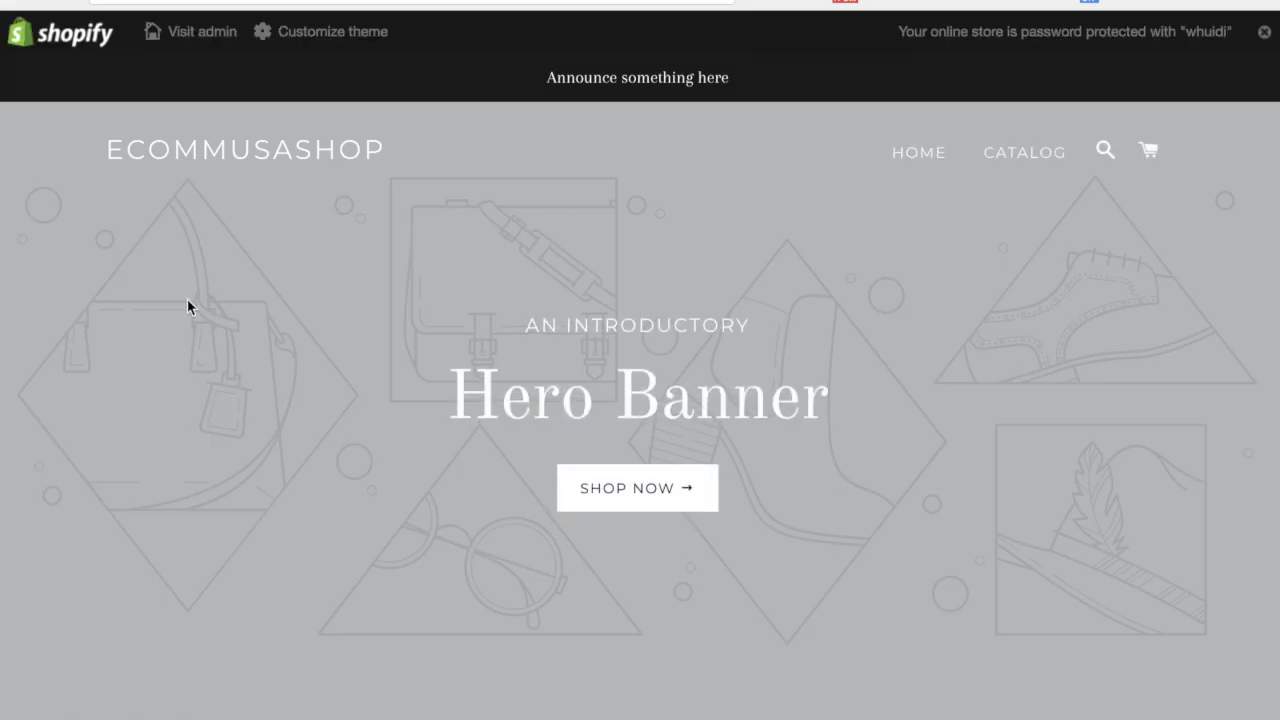
Step: Highlight the ECOMMUSASHOP shop name and scroll through the Brooklyn storefront
drag(110, 151, 359, 147)
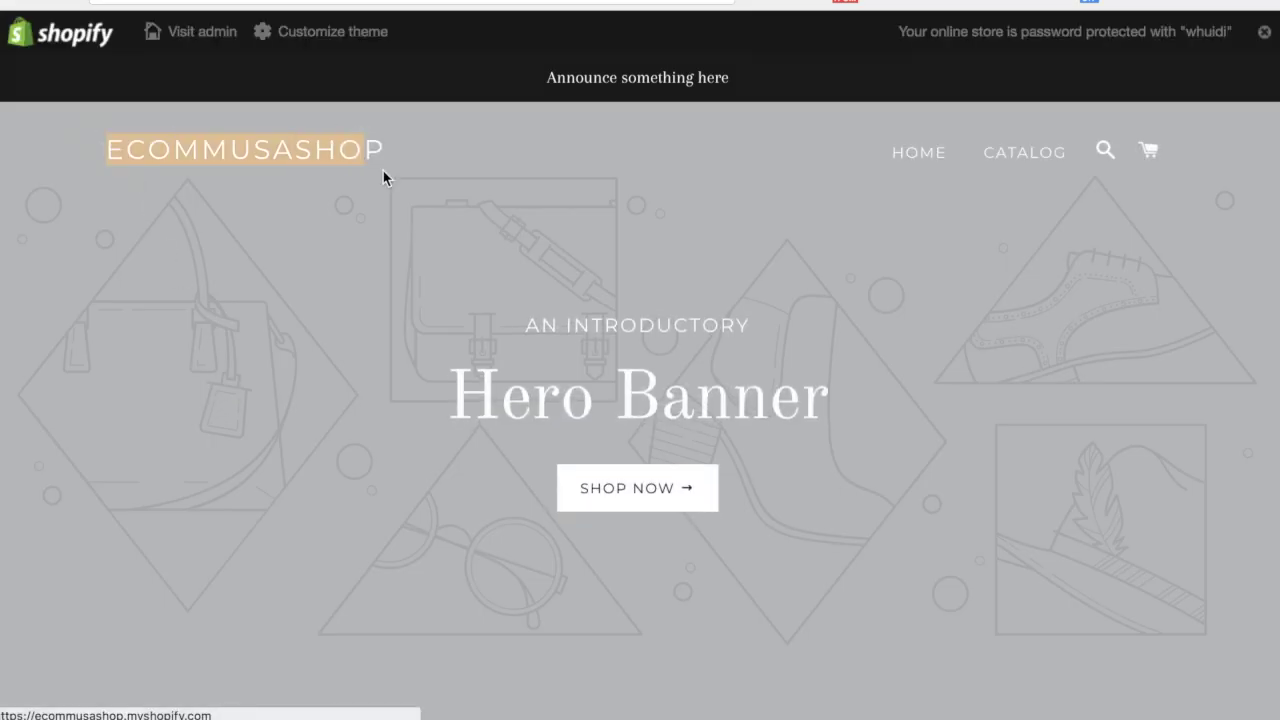
scroll(640, 504, down, 1)
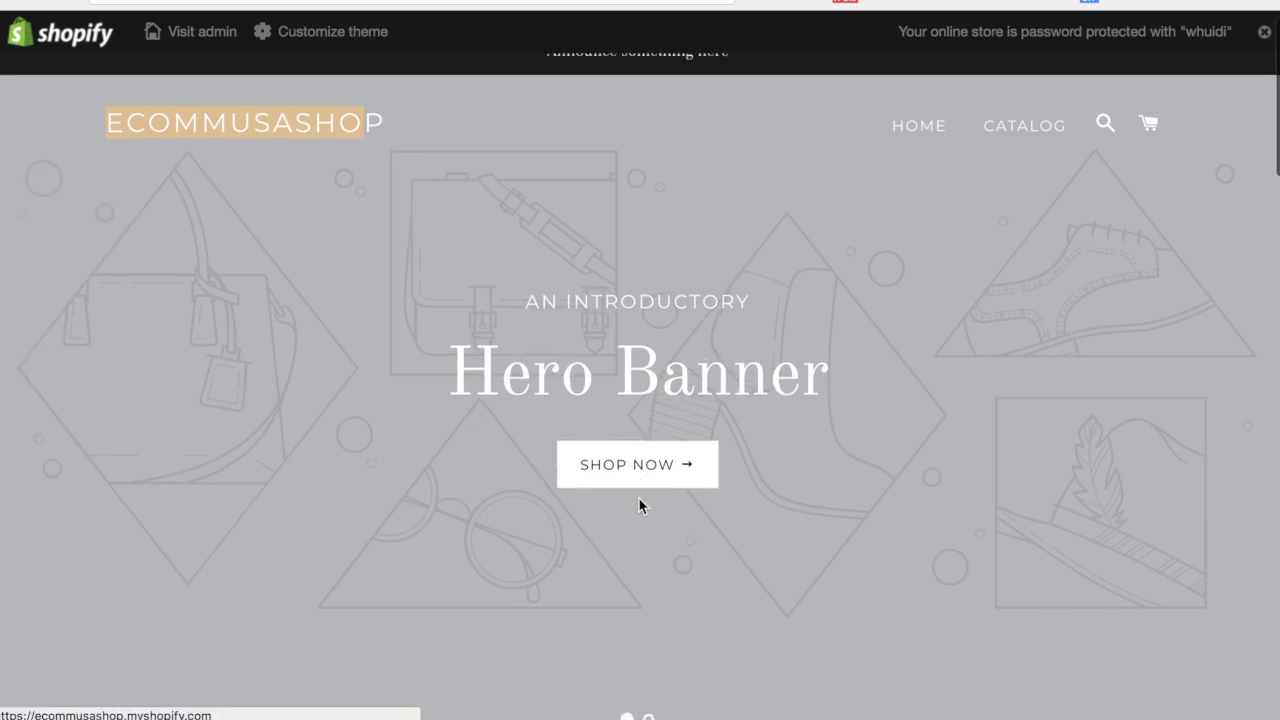
scroll(476, 513, up, 1)
click(329, 149)
scroll(365, 328, down, 3)
scroll(365, 335, down, 15)
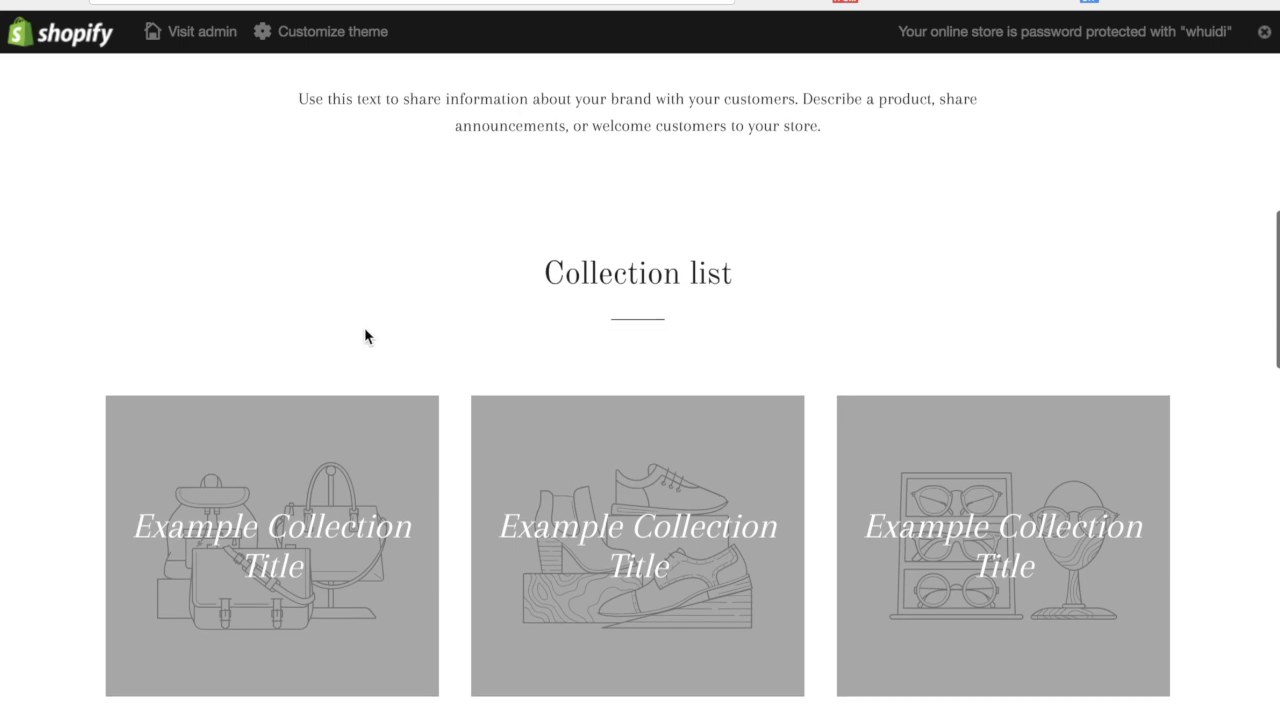
scroll(365, 335, down, 12)
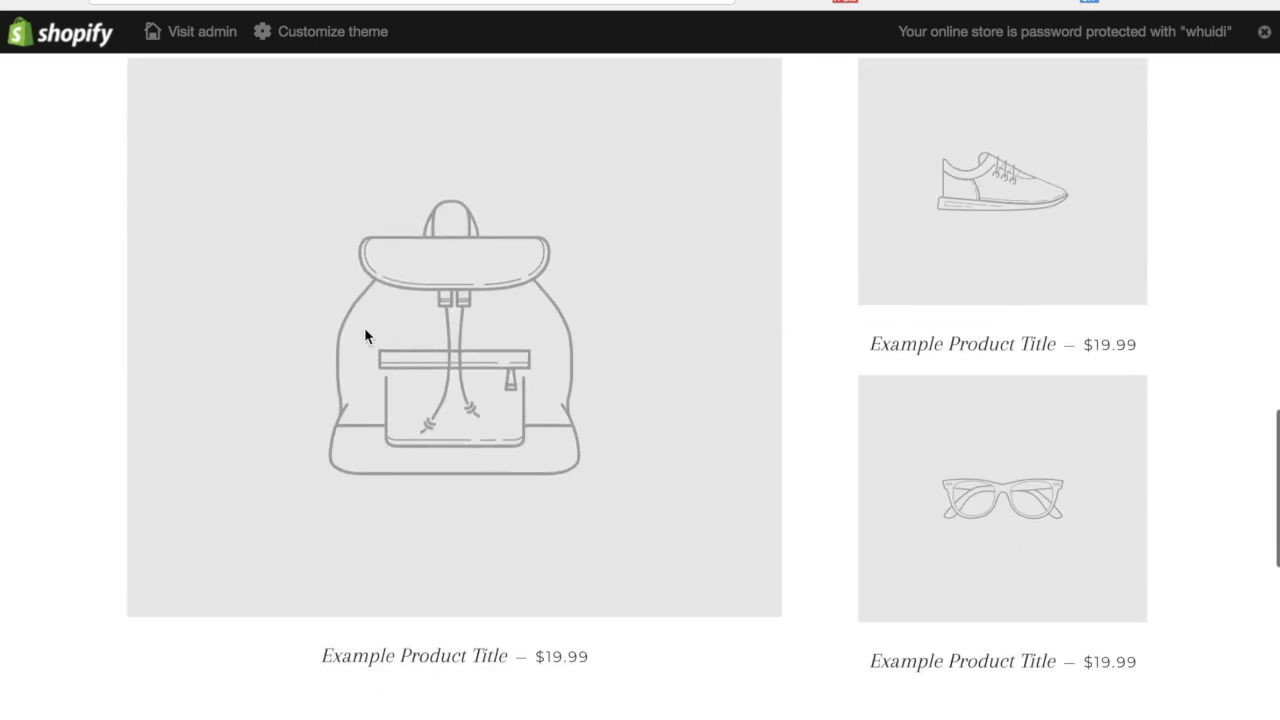
scroll(364, 335, up, 20)
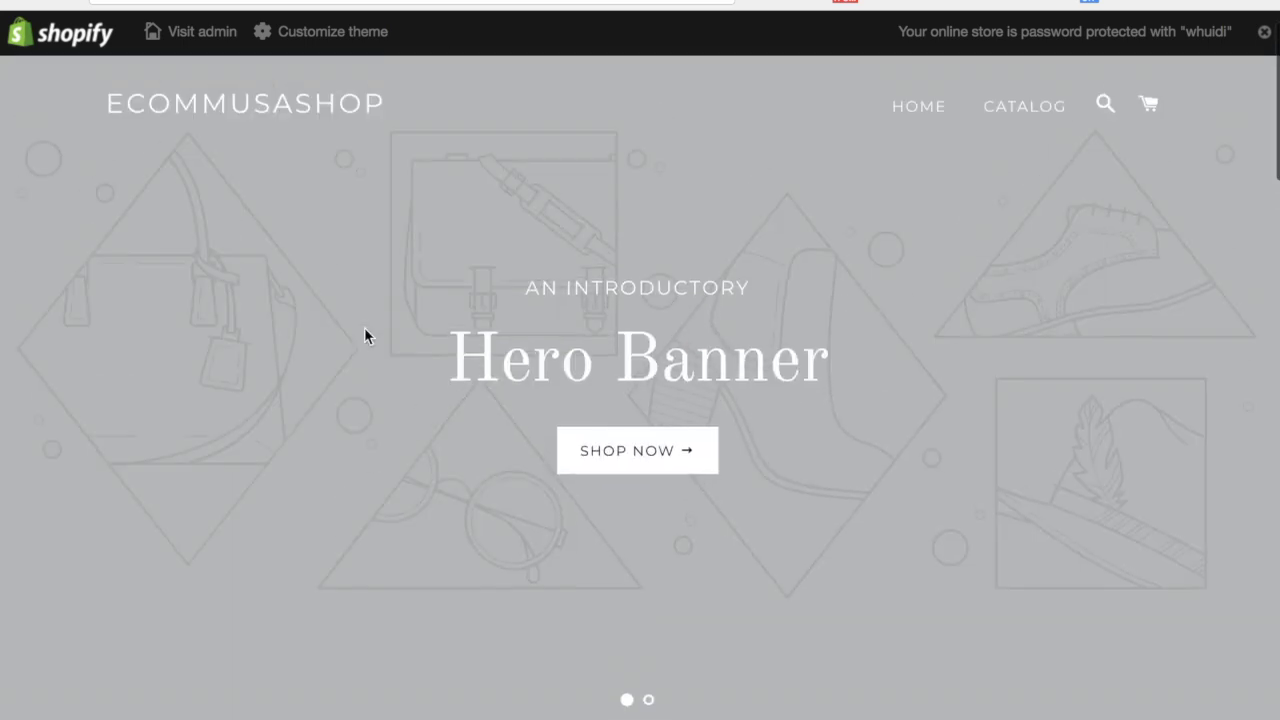
key(ctrl+t)
Step: Load Pexels from the 'pexe' address-bar suggestion and go to its home page
text(pexe)
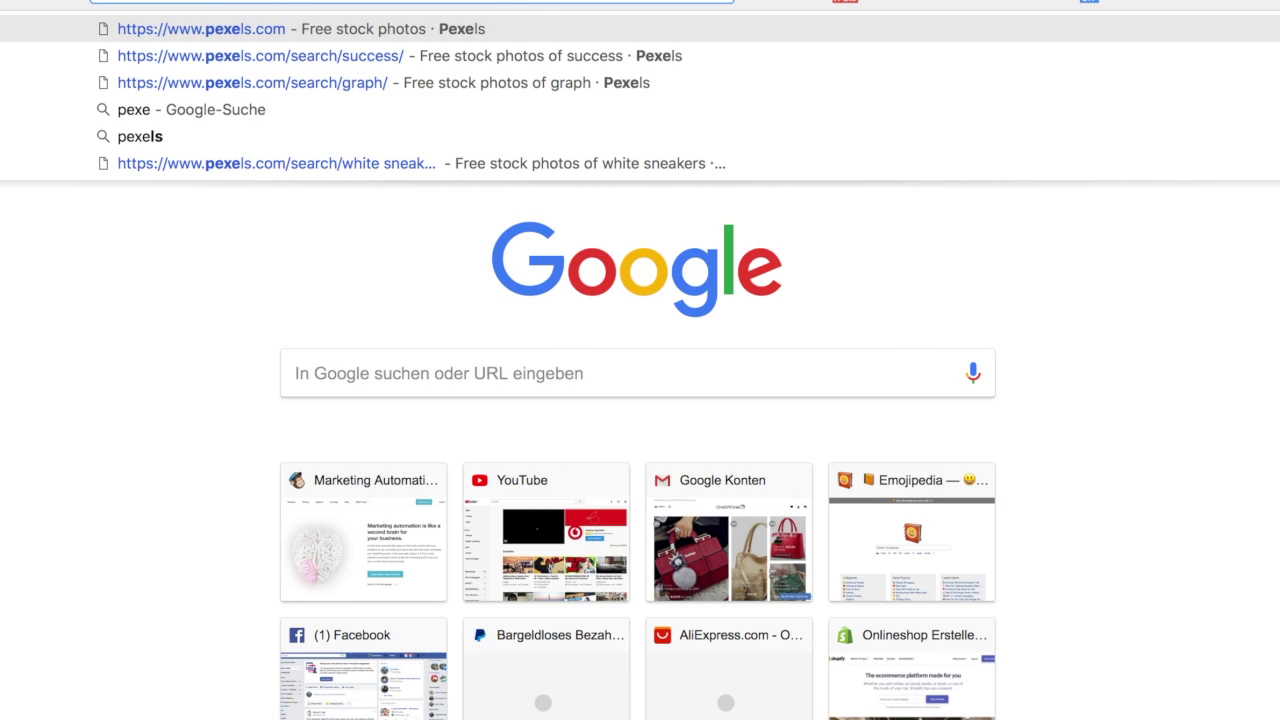
key(Down)
key(Return)
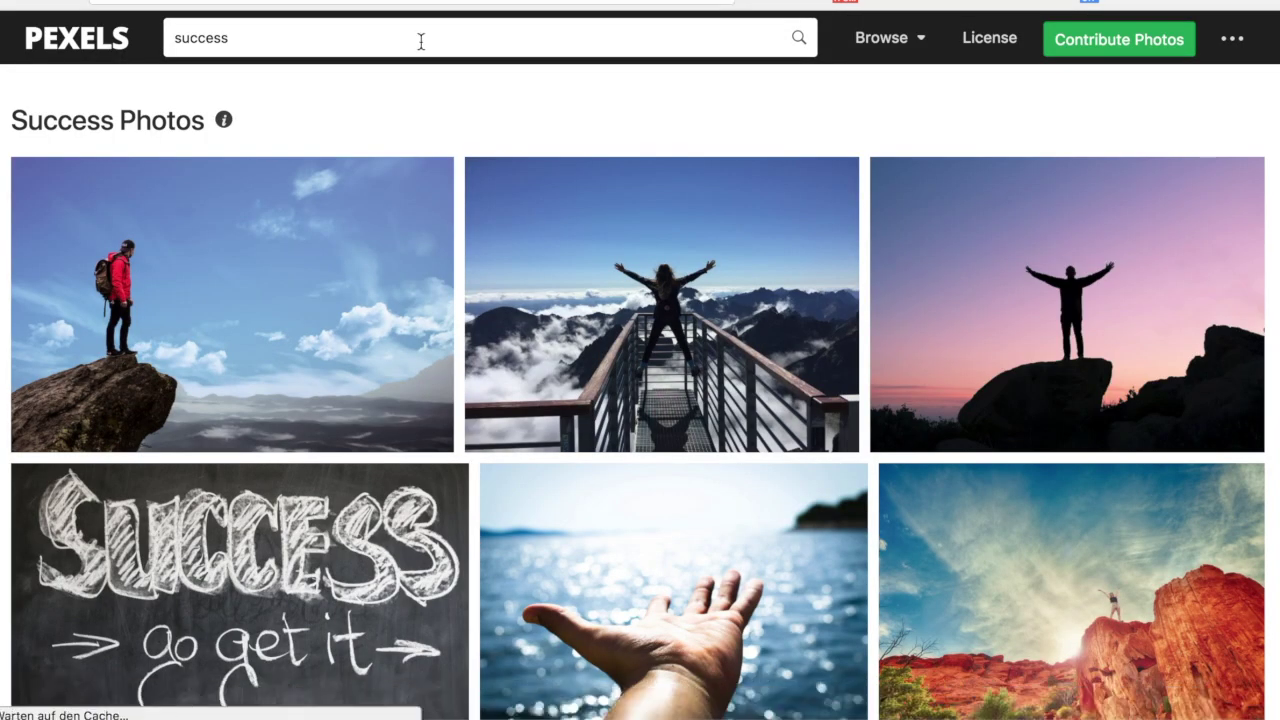
click(392, 40)
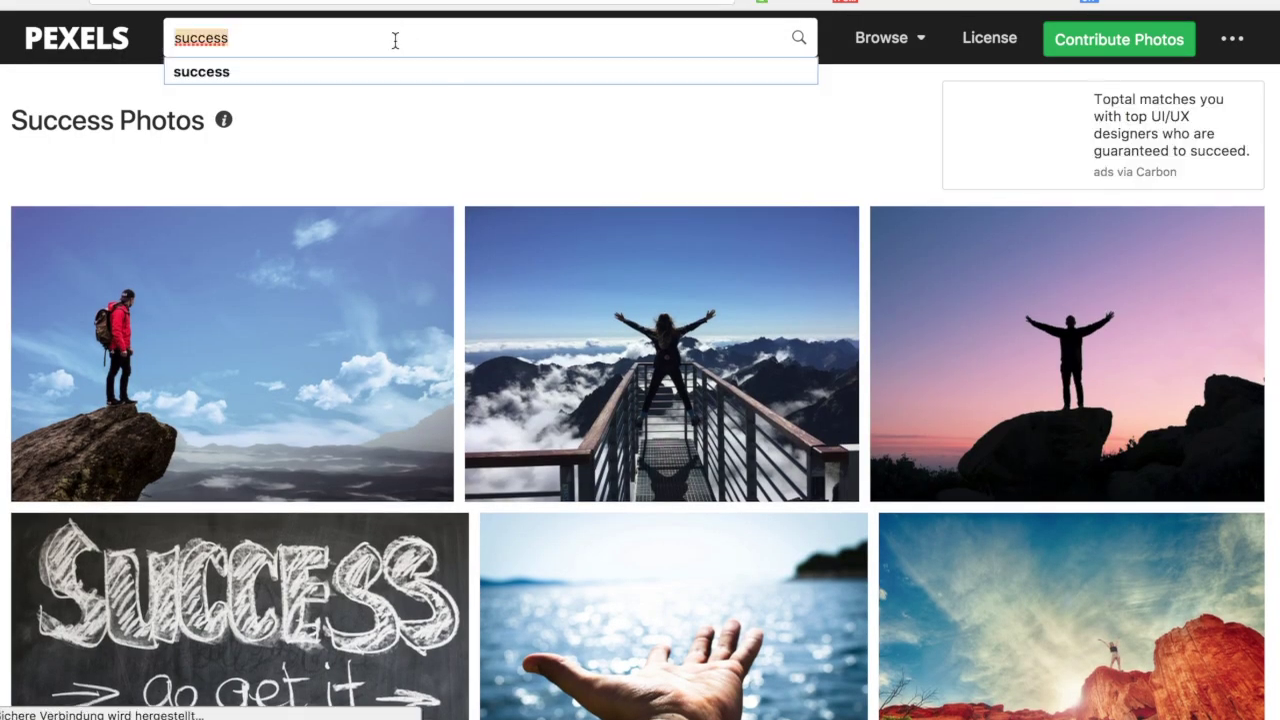
click(105, 44)
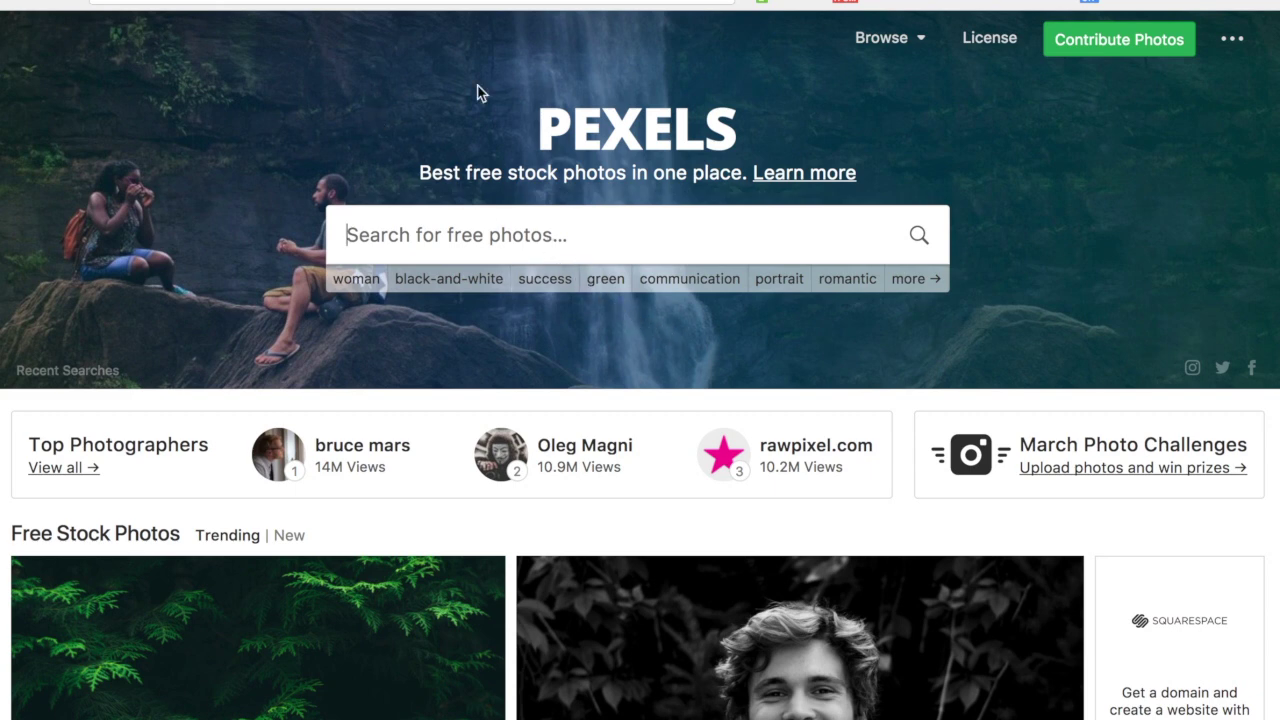
scroll(449, 250, down, 3)
scroll(449, 250, up, 3)
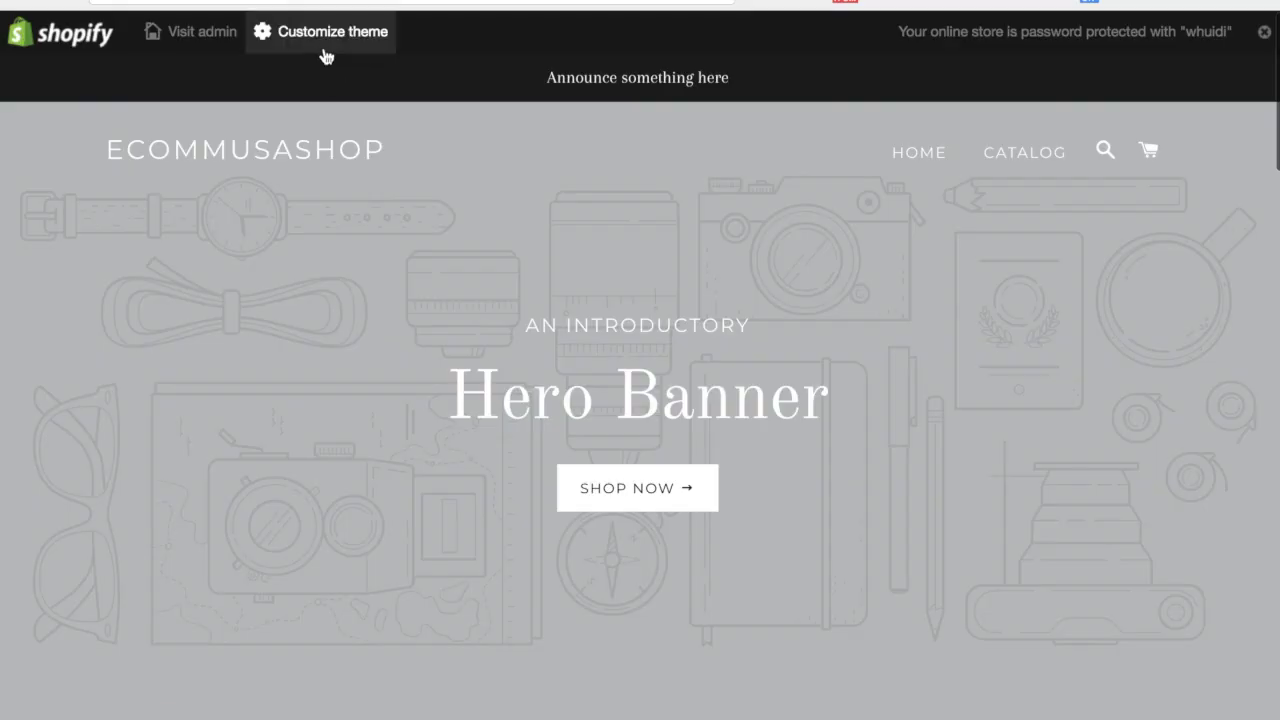
click(323, 38)
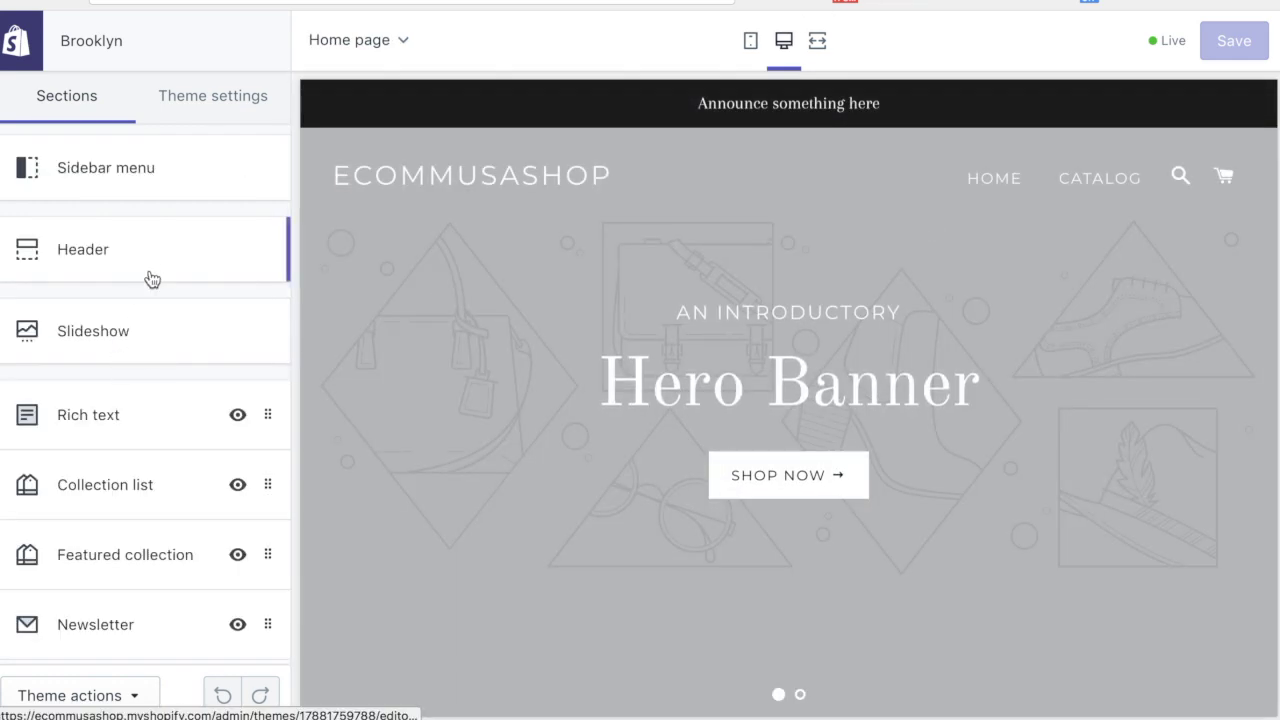
Step: Open the homepage Slideshow section's settings and expand the first slide's image options
scroll(452, 340, down, 1)
click(189, 340)
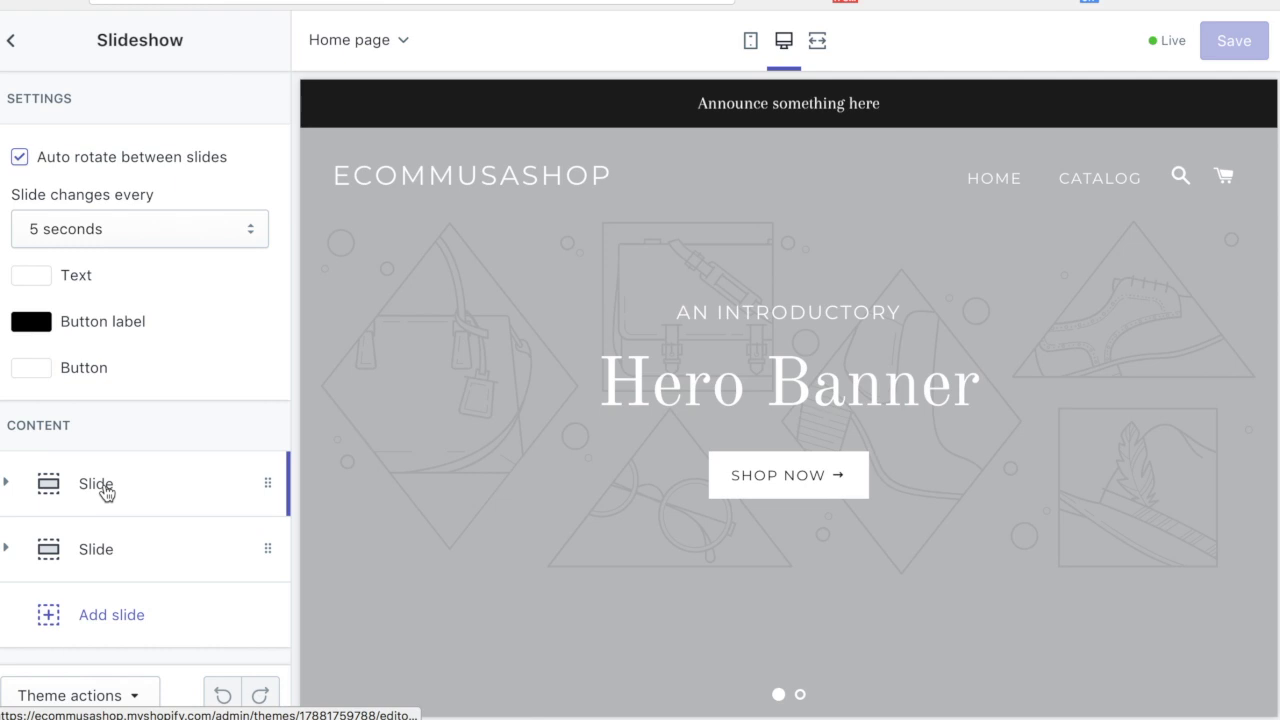
click(70, 466)
scroll(140, 480, down, 3)
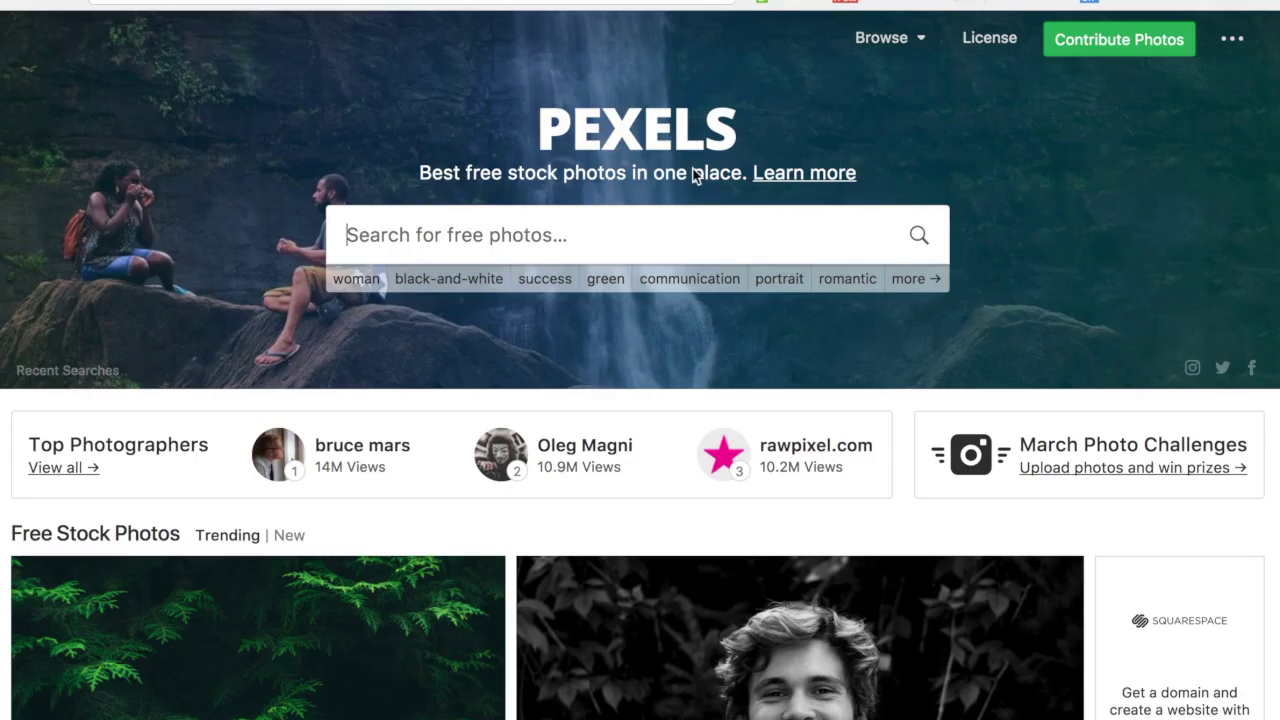
Step: Search Pexels for 'dogs' photos
click(606, 237)
text(dogs)
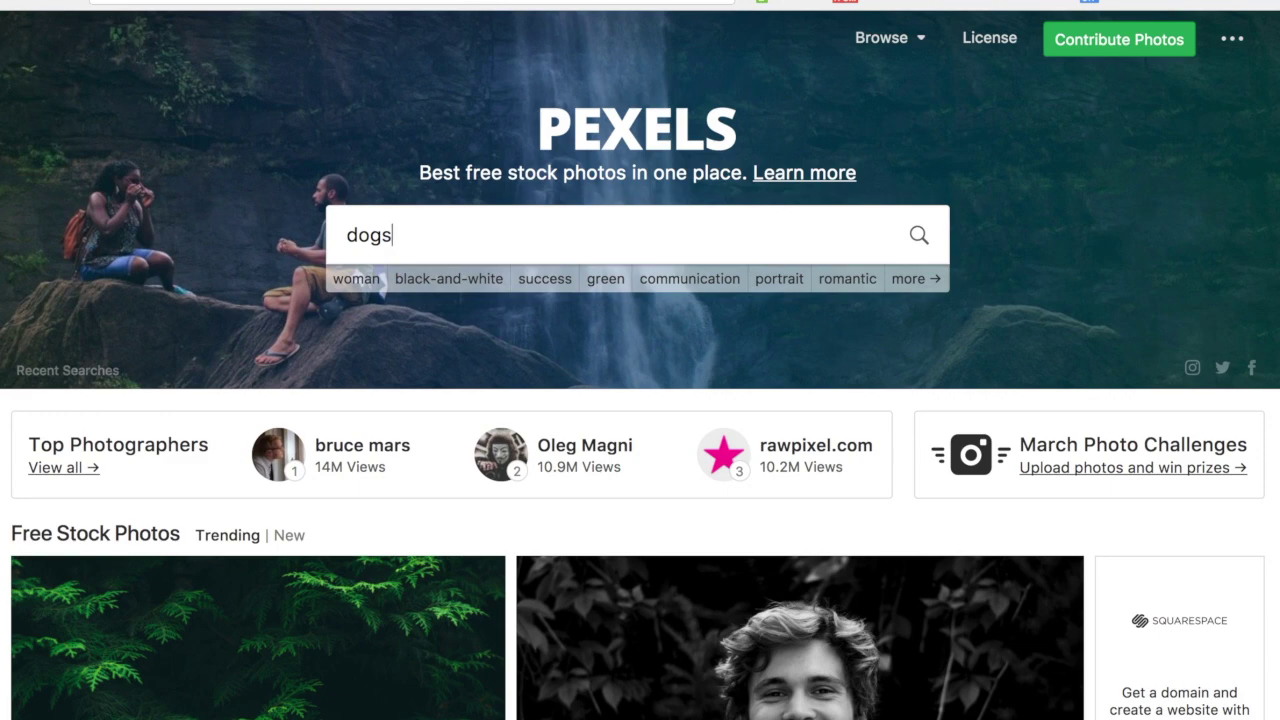
key(Return)
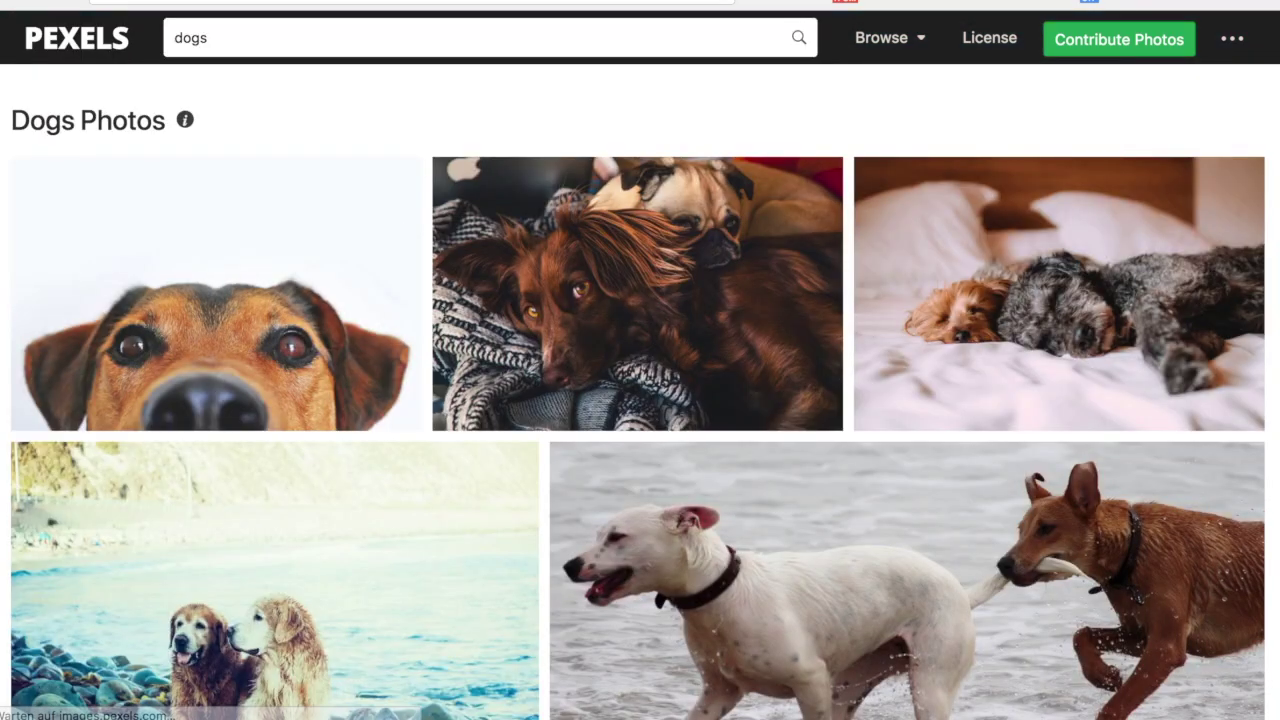
Step: Find the photo of three dogs sitting side by side and download it free
scroll(528, 466, down, 5)
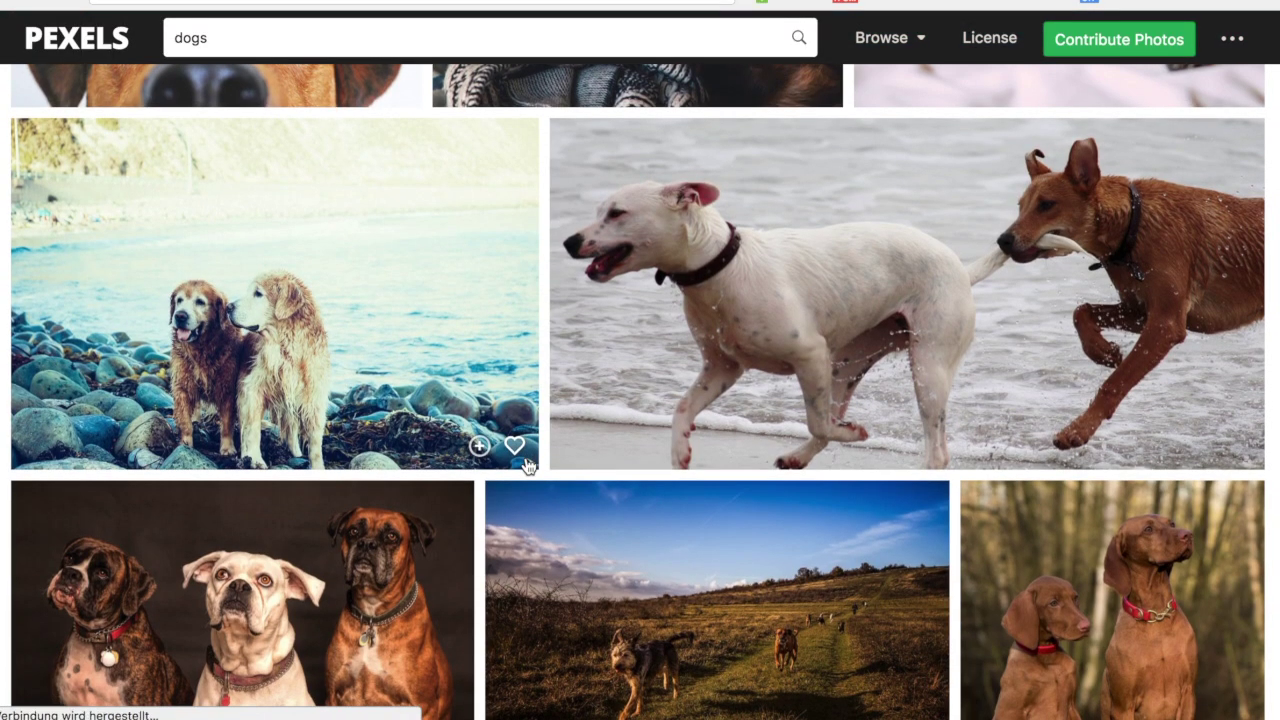
scroll(526, 464, down, 3)
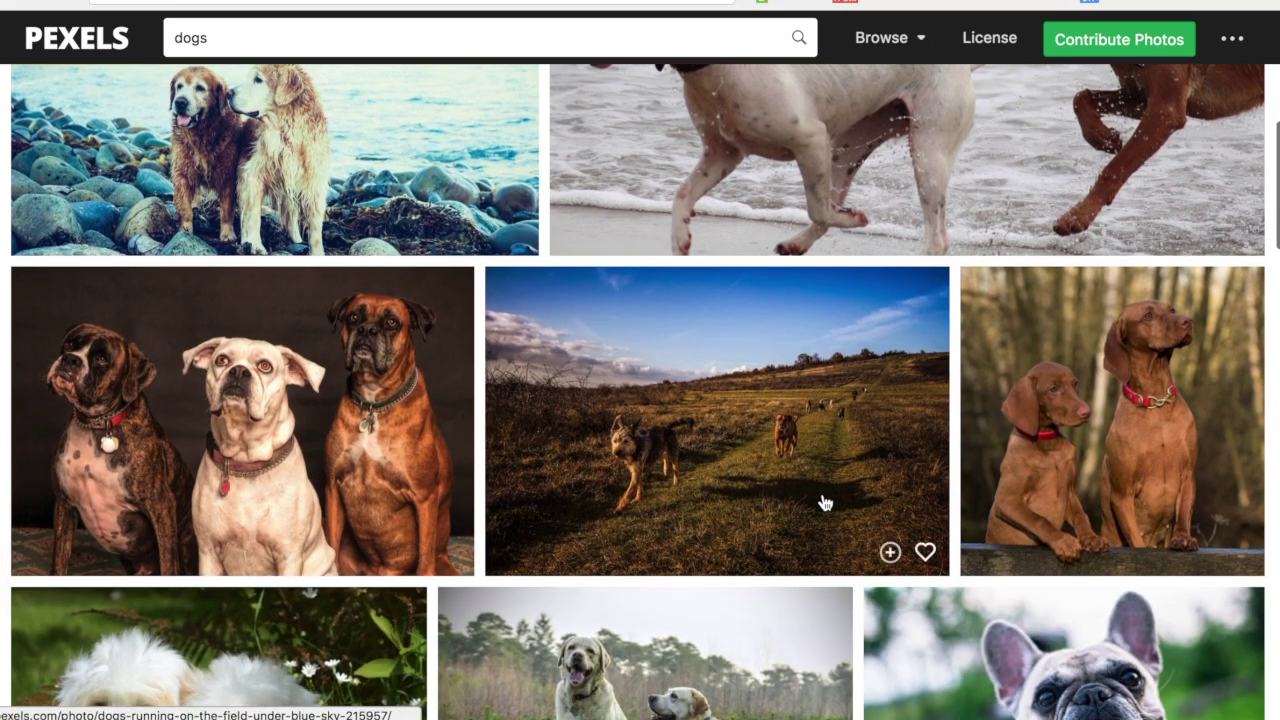
scroll(825, 503, down, 3)
scroll(825, 503, down, 10)
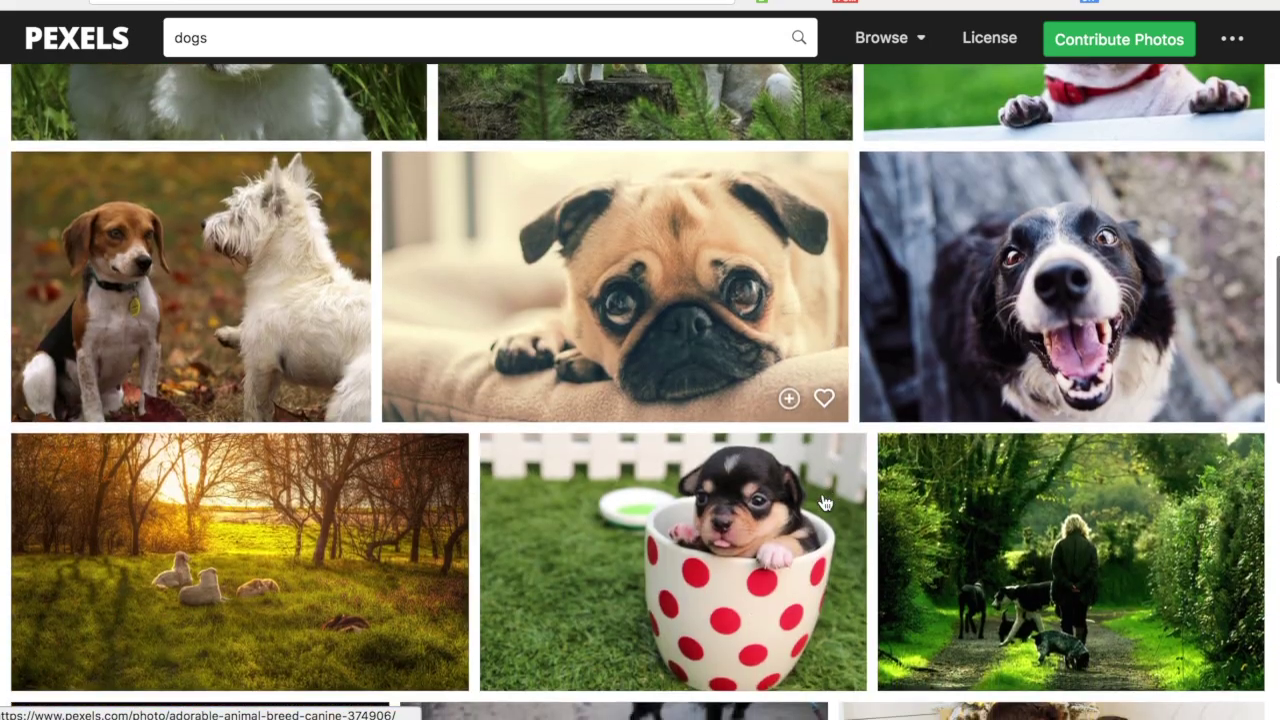
scroll(825, 503, down, 4)
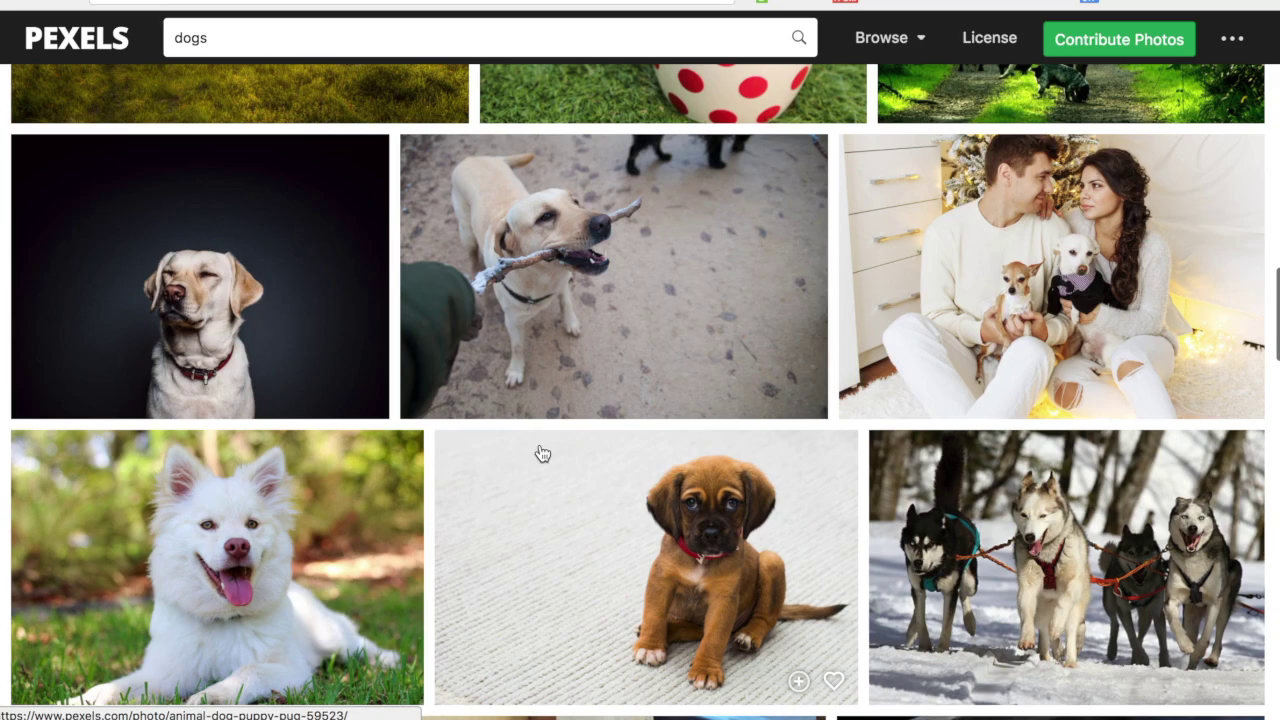
scroll(542, 452, down, 1)
scroll(542, 452, down, 14)
scroll(542, 452, up, 3)
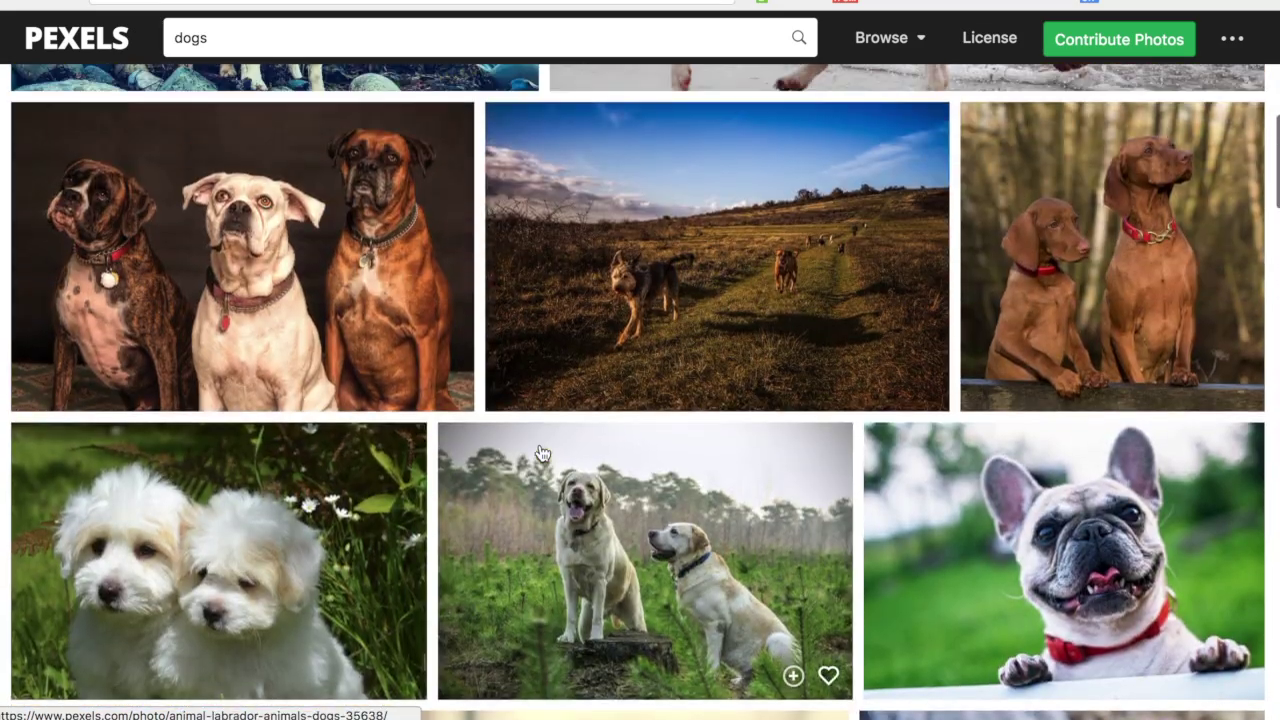
click(302, 314)
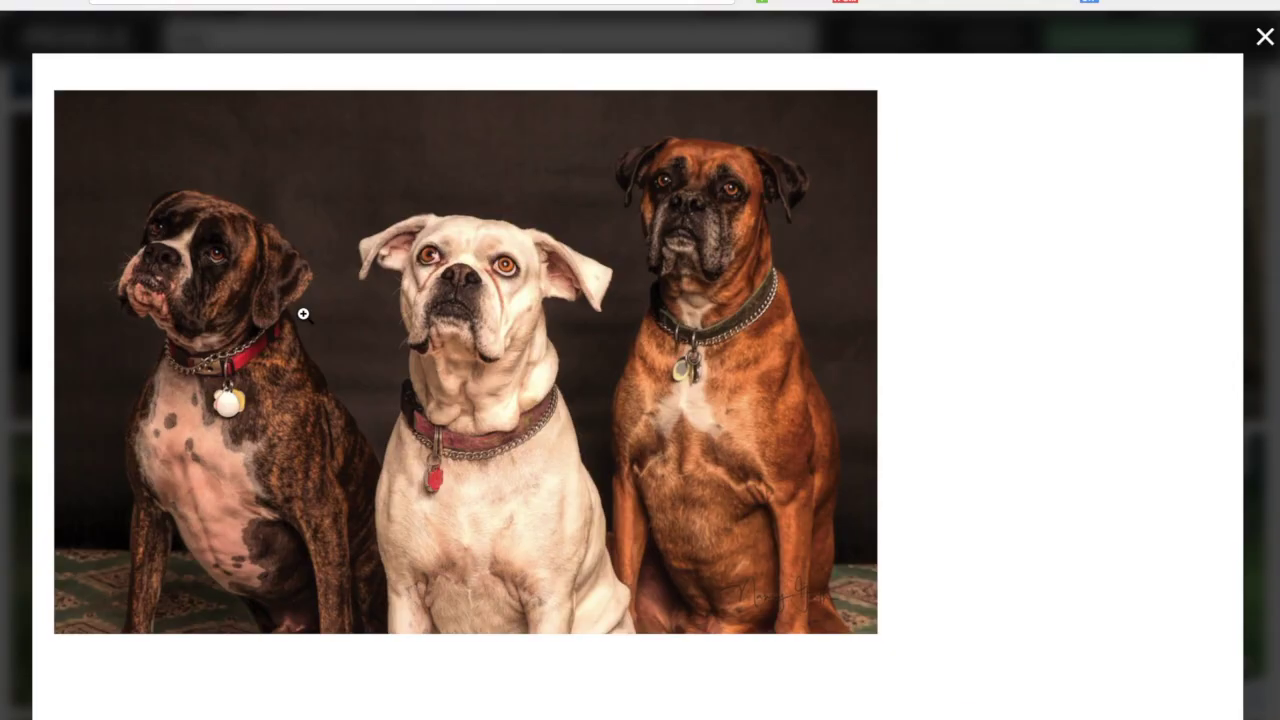
click(1024, 249)
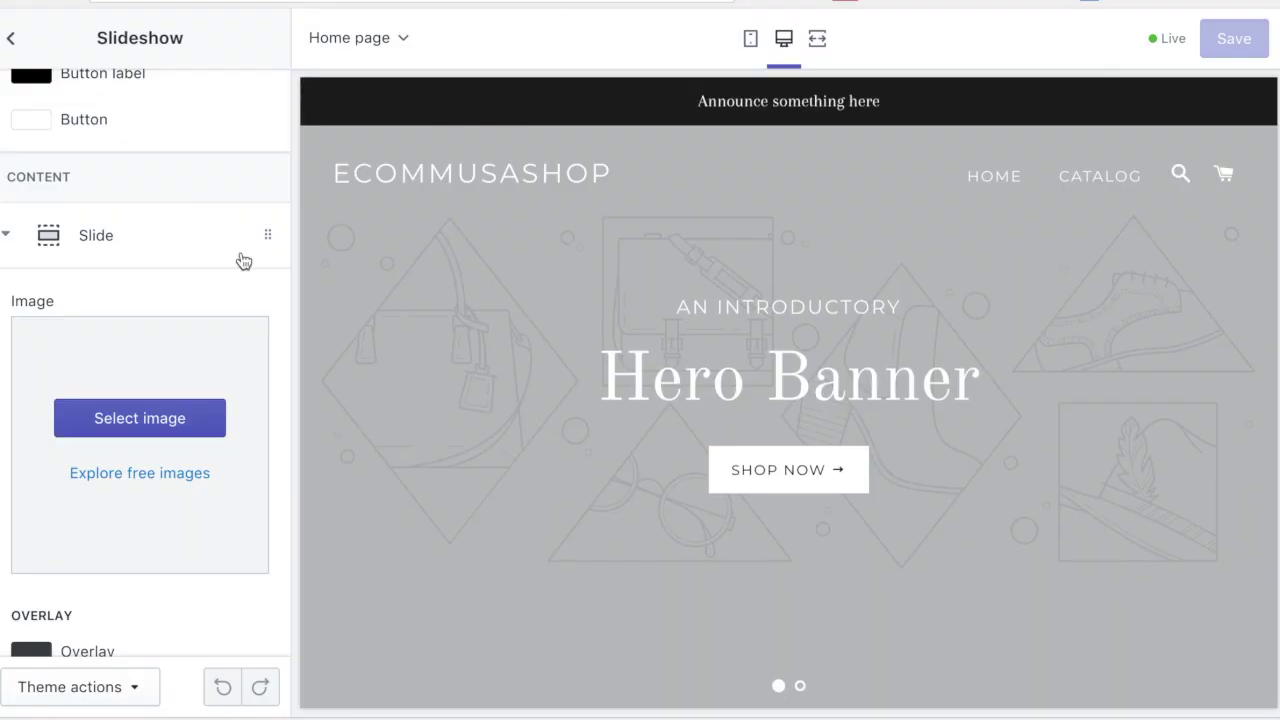
Step: Upload the downloaded three-dogs photo and set it as the first slide's image
click(158, 428)
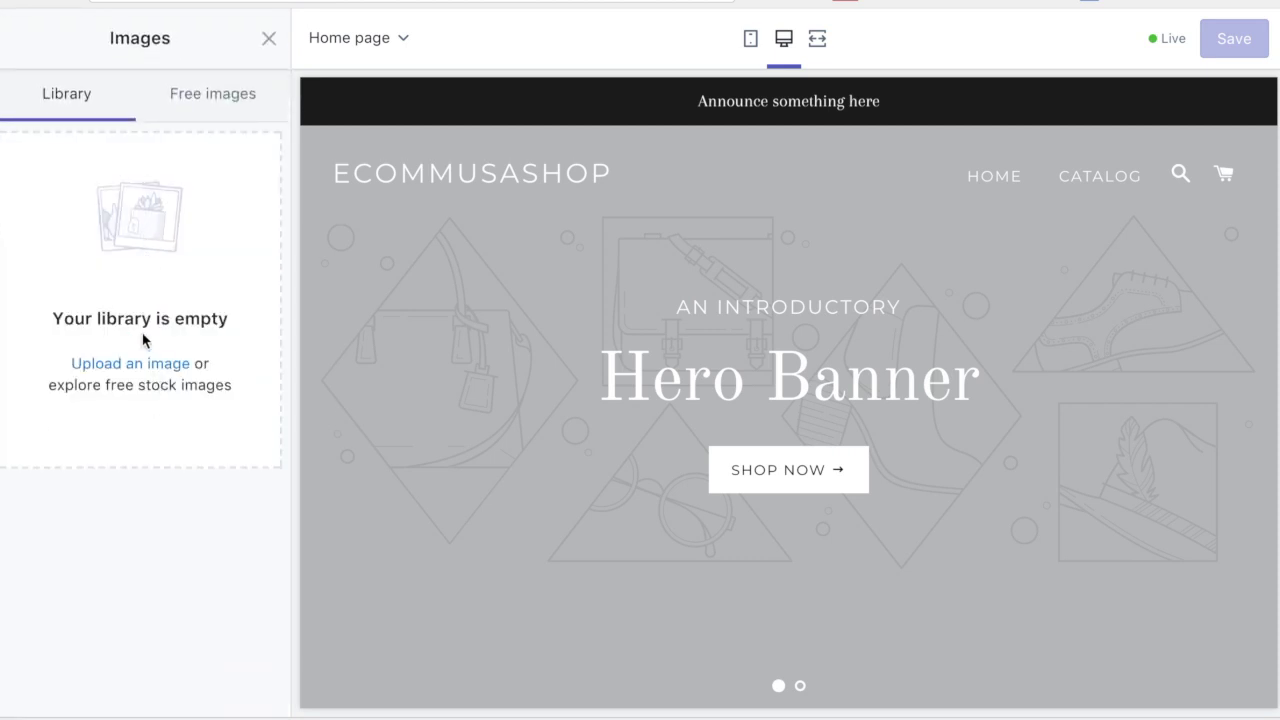
click(141, 364)
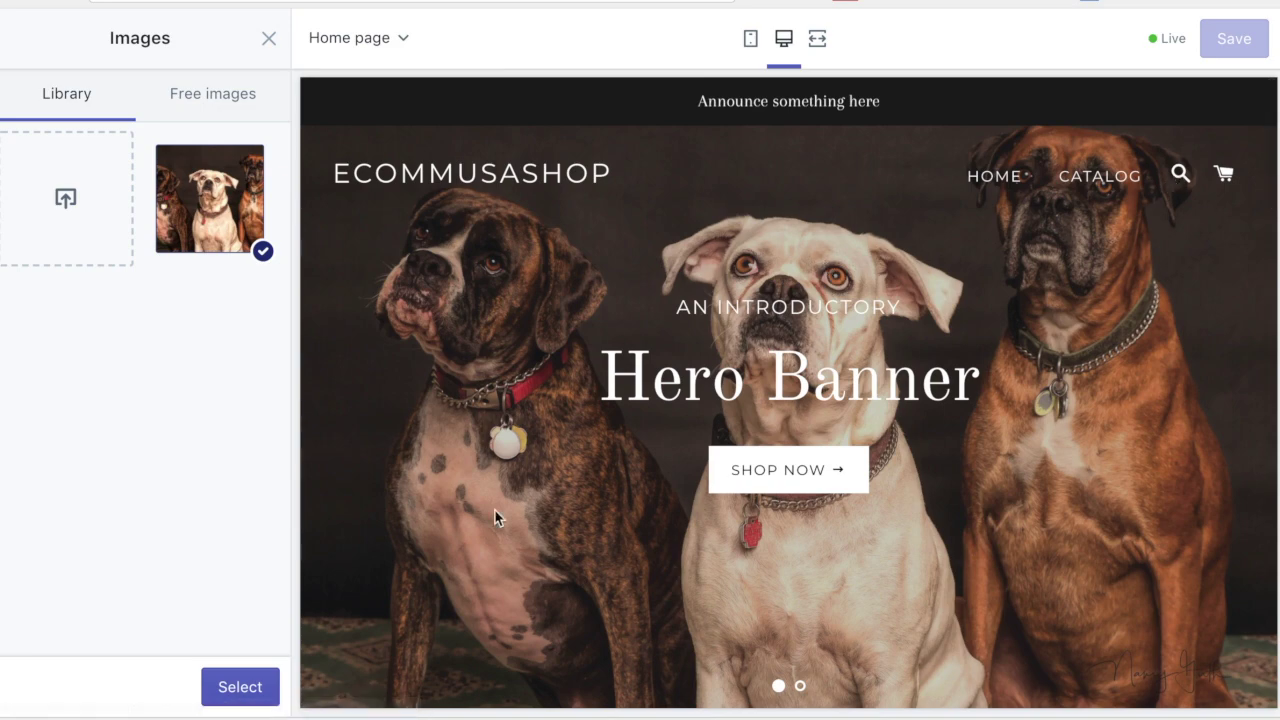
click(272, 686)
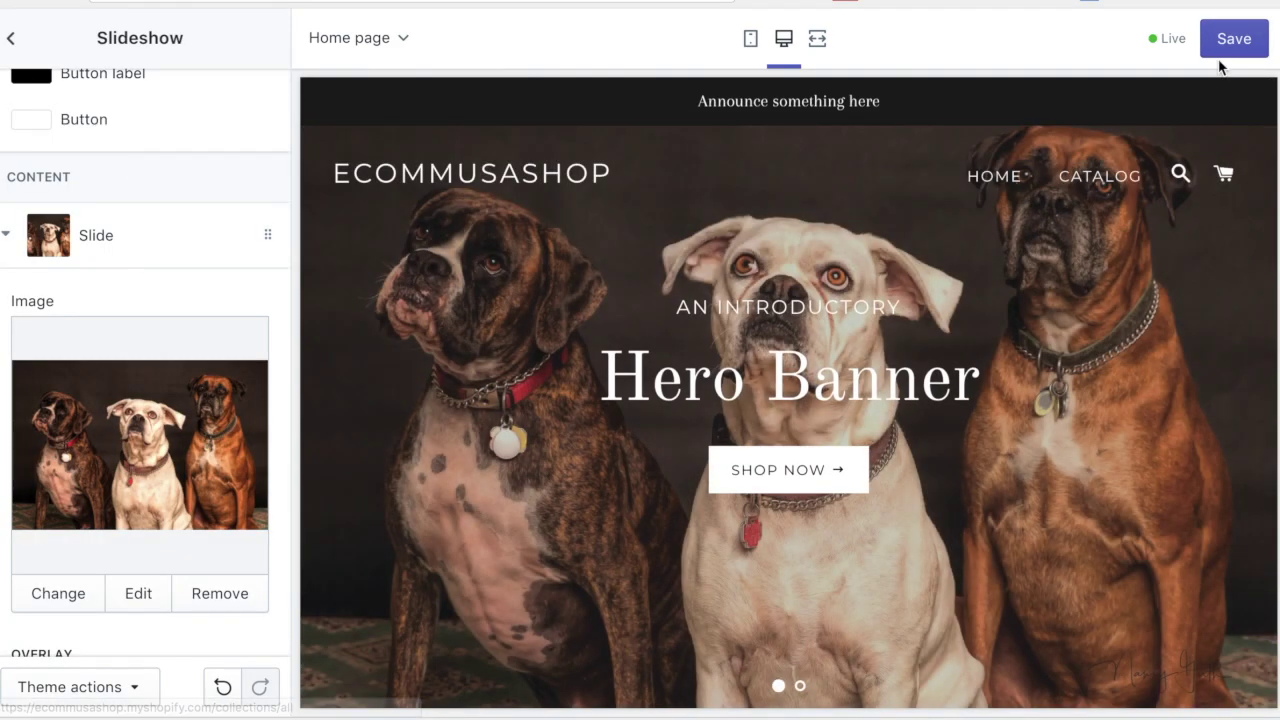
Step: Save the theme changes and return to the Themes overview
click(1229, 50)
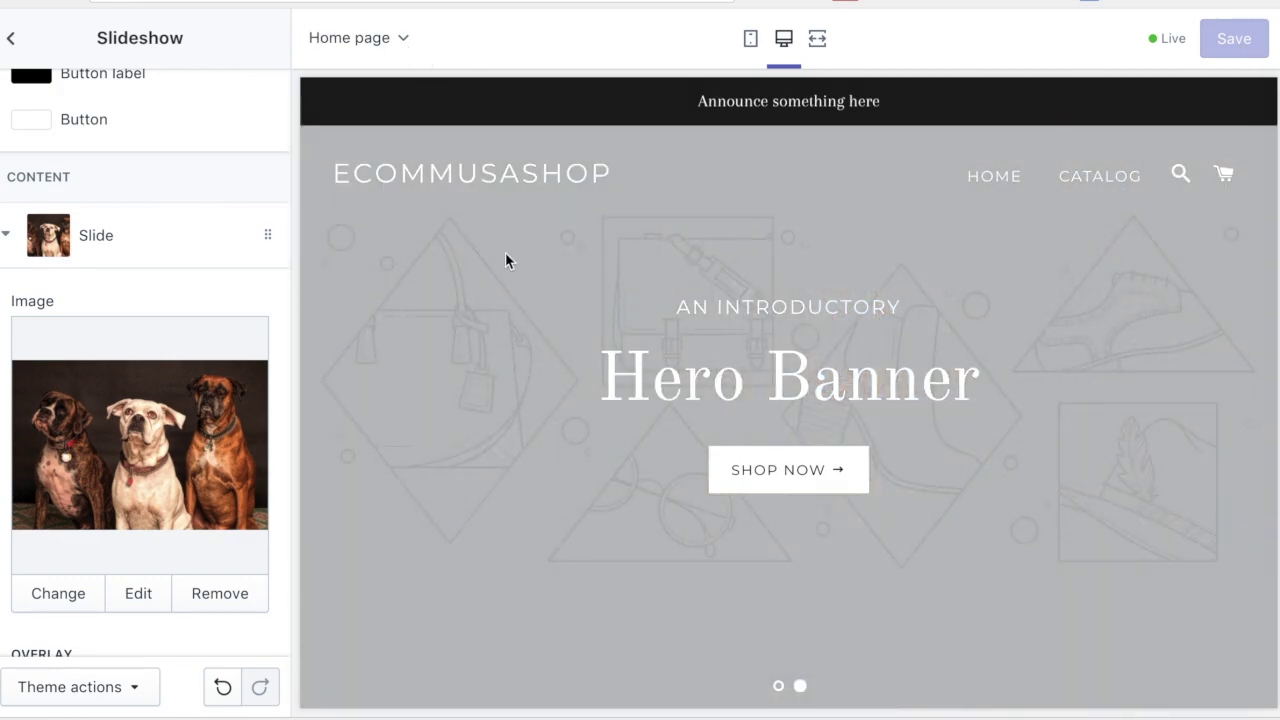
scroll(505, 260, down, 1)
click(11, 39)
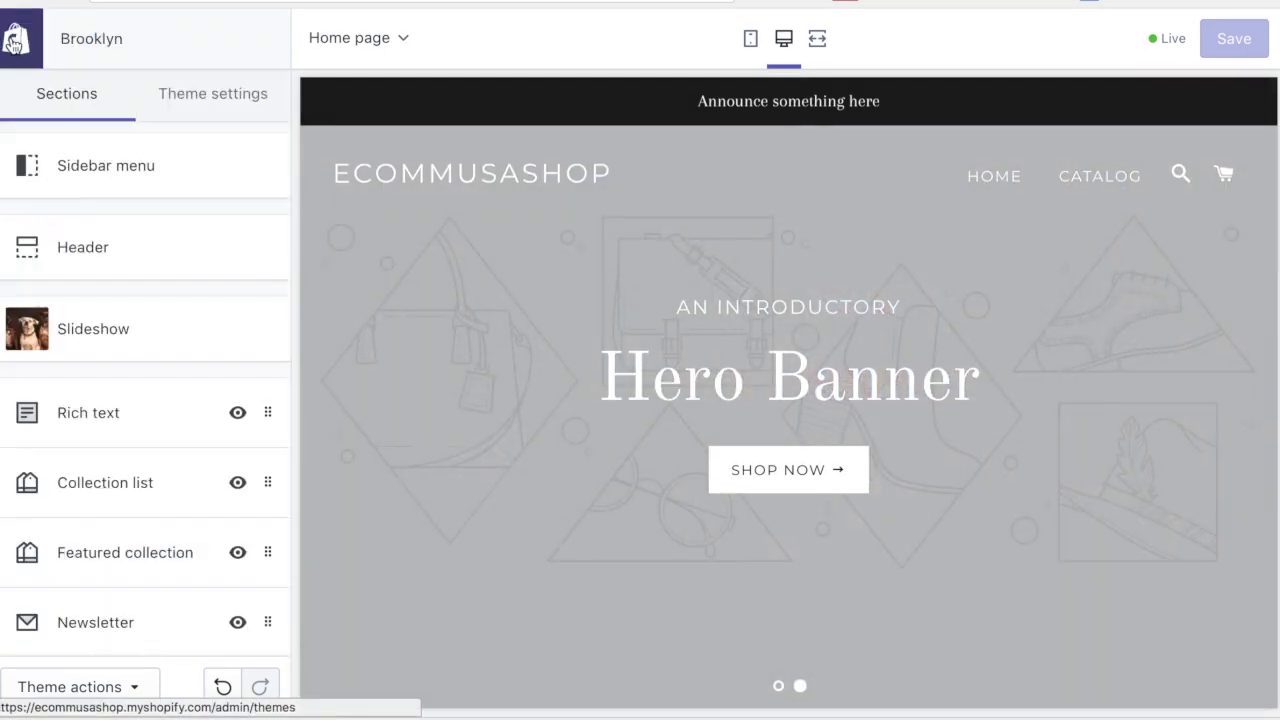
click(13, 40)
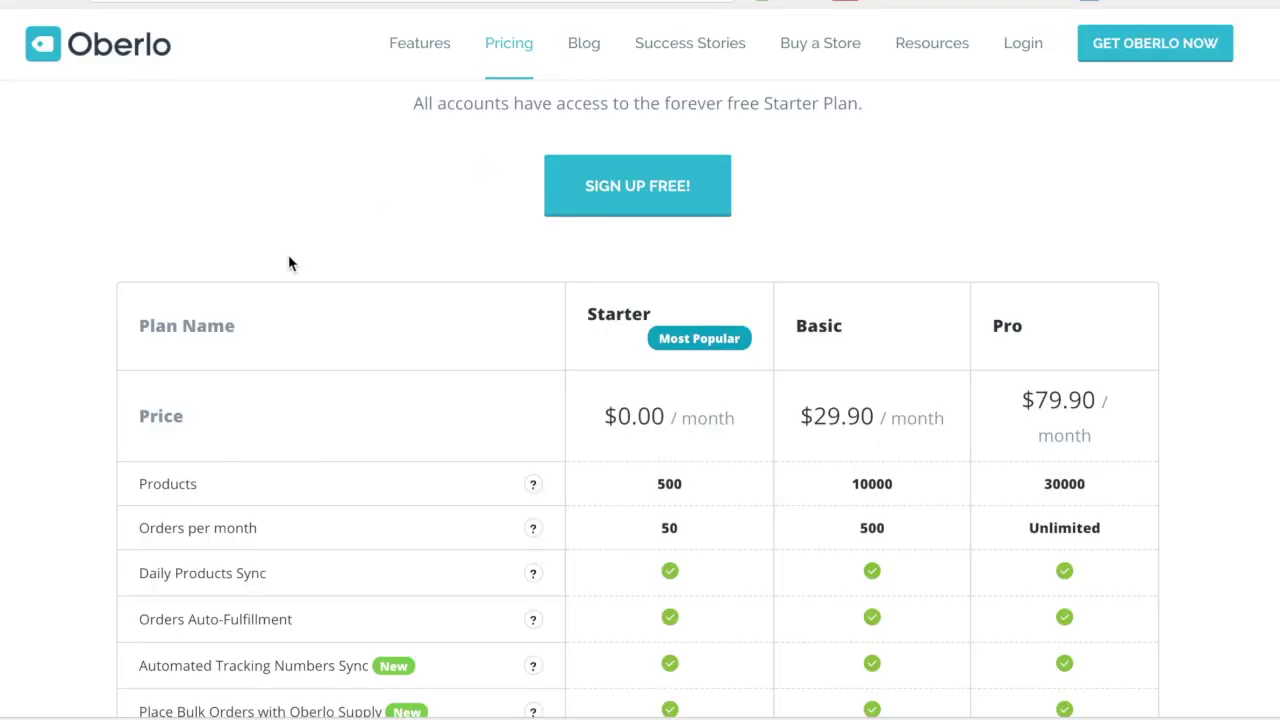
Step: Compare Oberlo's Starter, Basic and Pro plans, highlighting Starter's 50 orders per month
scroll(288, 263, up, 2)
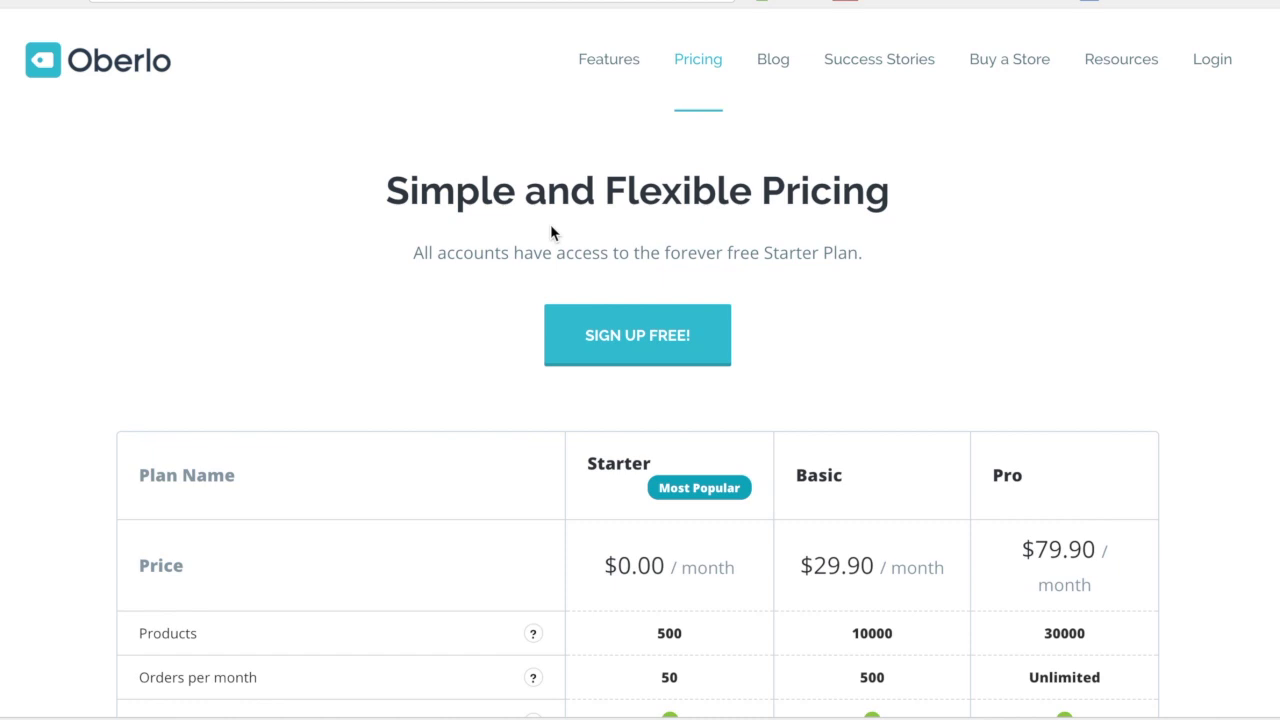
scroll(523, 503, down, 2)
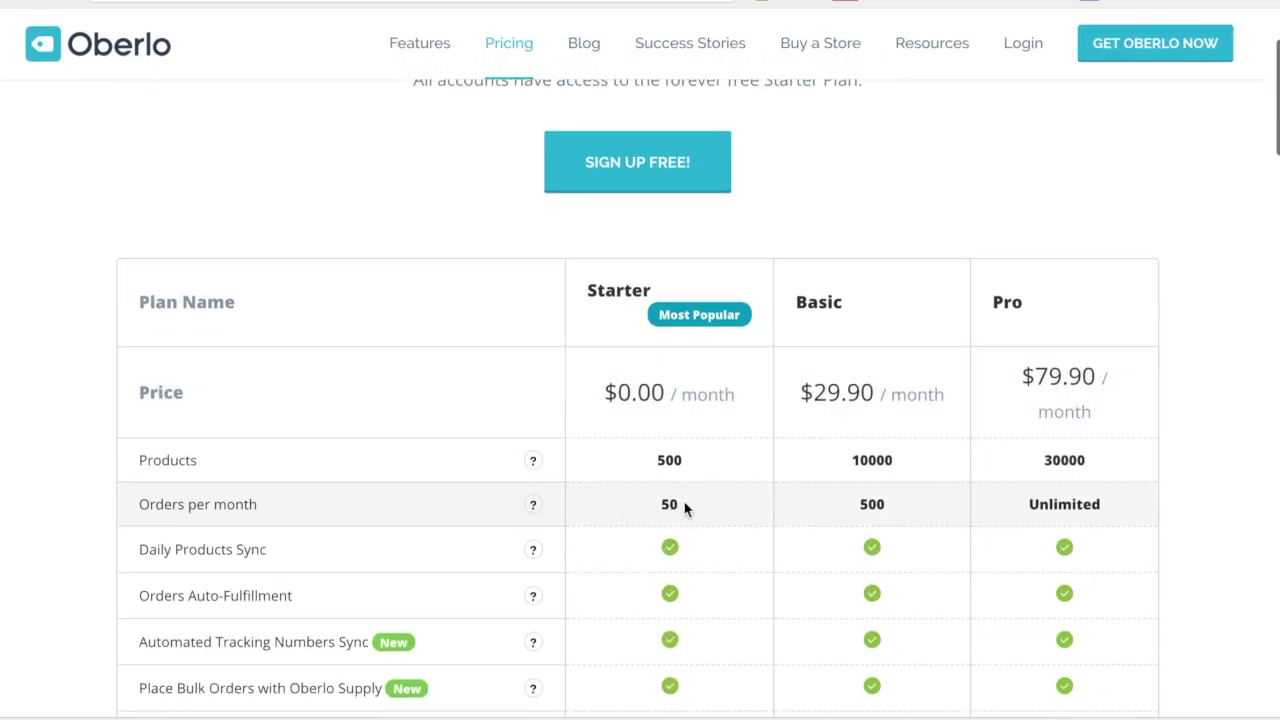
drag(690, 512, 500, 503)
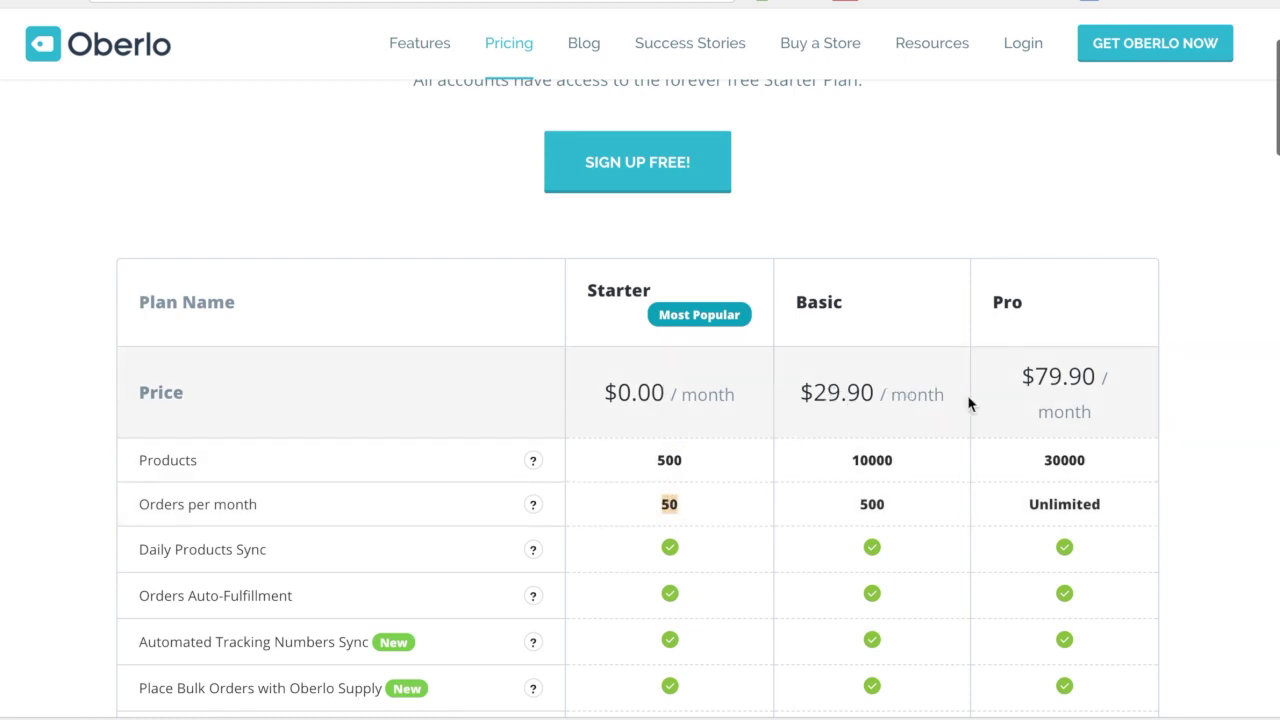
scroll(697, 505, down, 2)
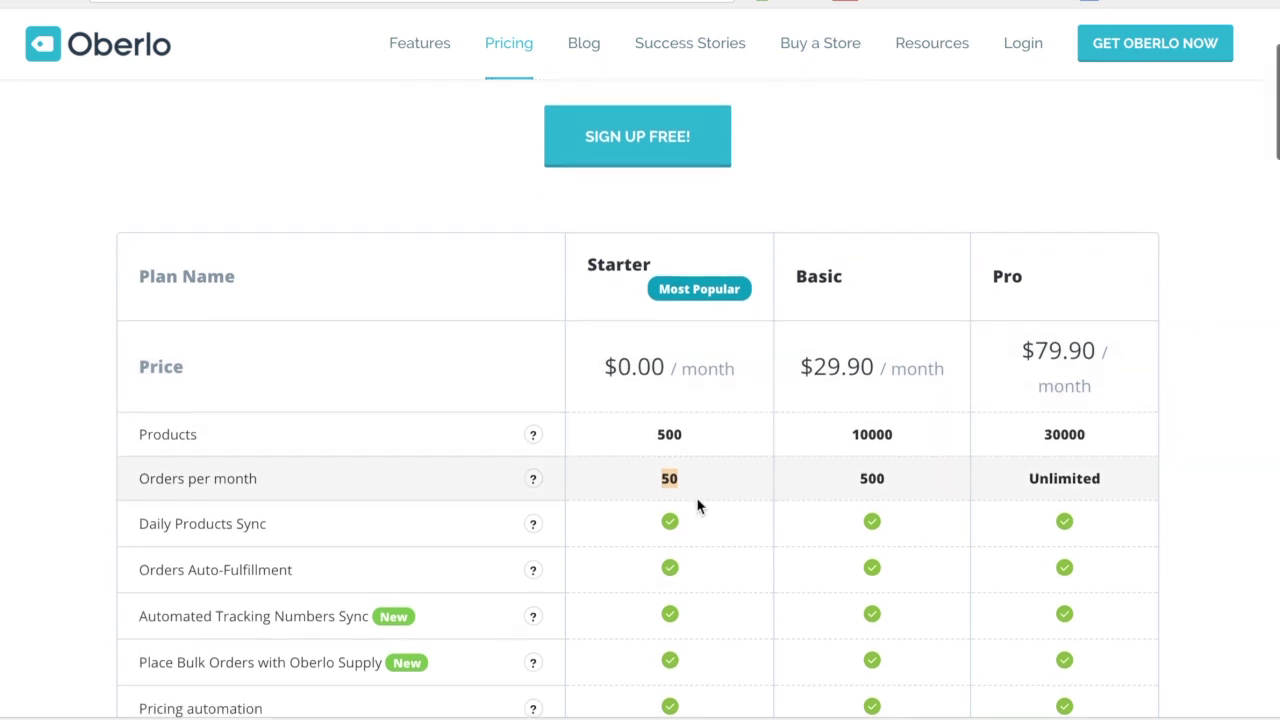
scroll(697, 505, down, 9)
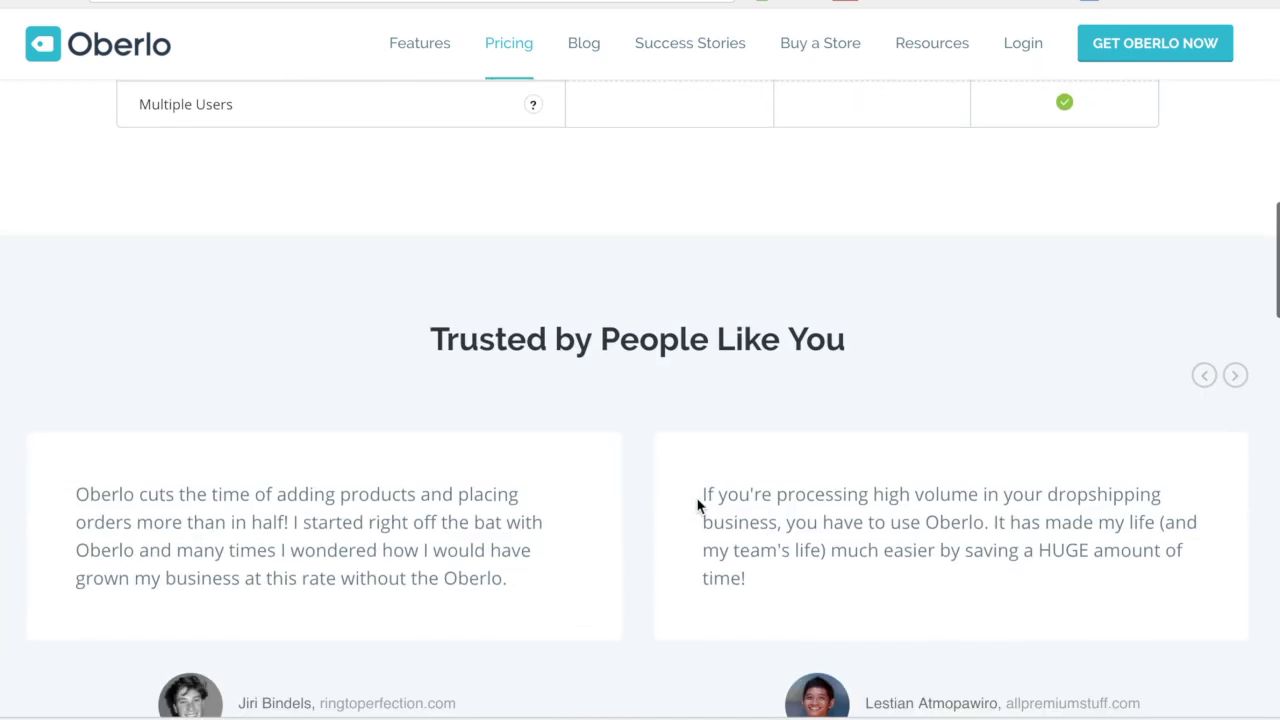
scroll(697, 505, down, 5)
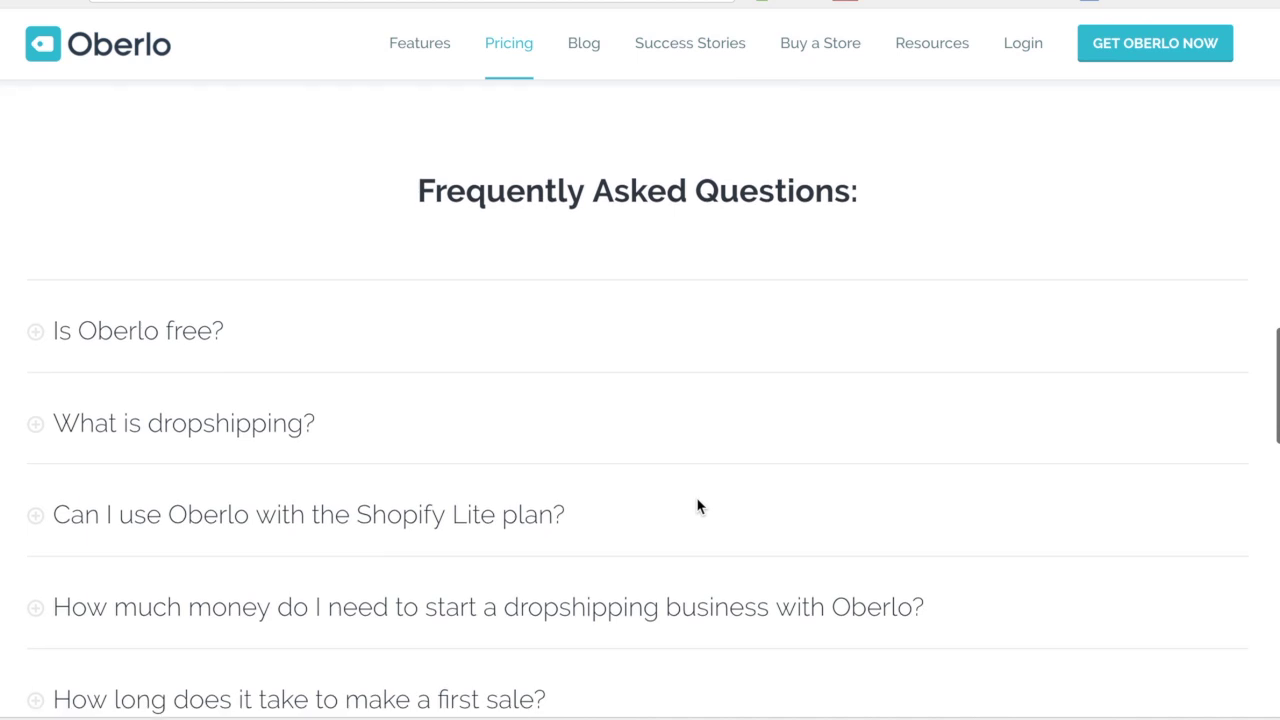
scroll(697, 505, up, 20)
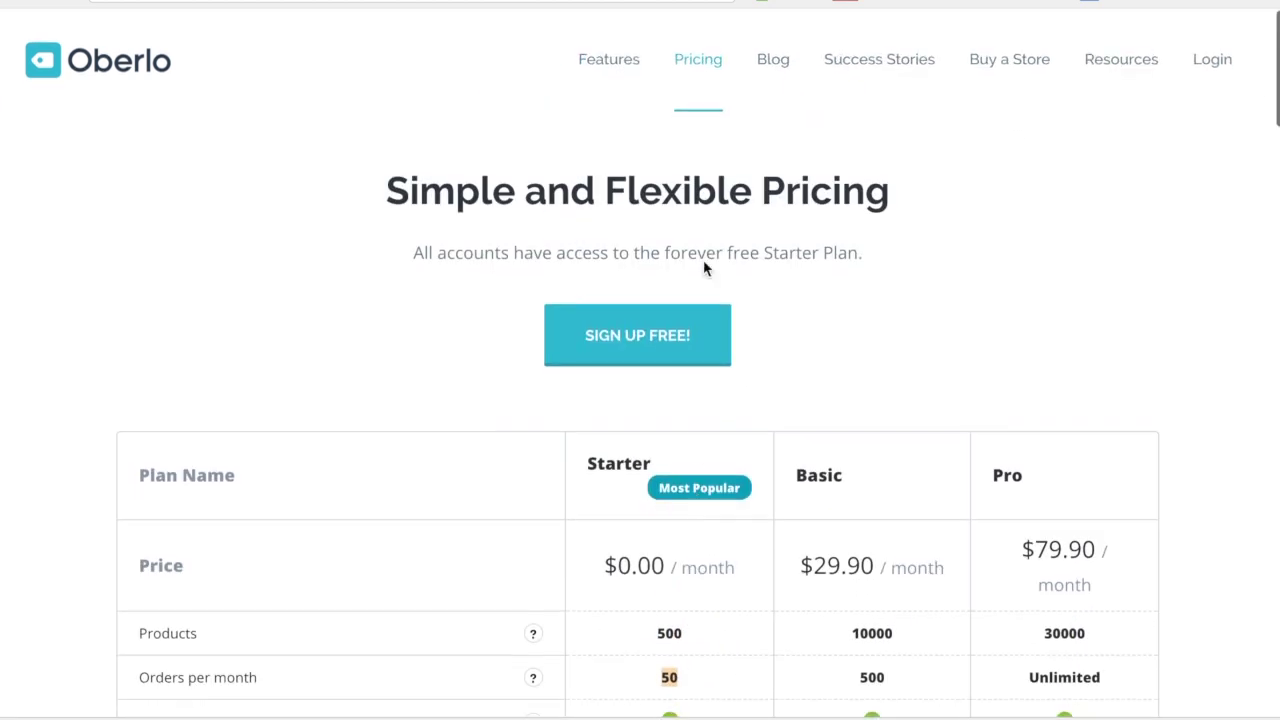
Step: Read through Oberlo's Features page on importing and auto-fulfilling orders
click(614, 60)
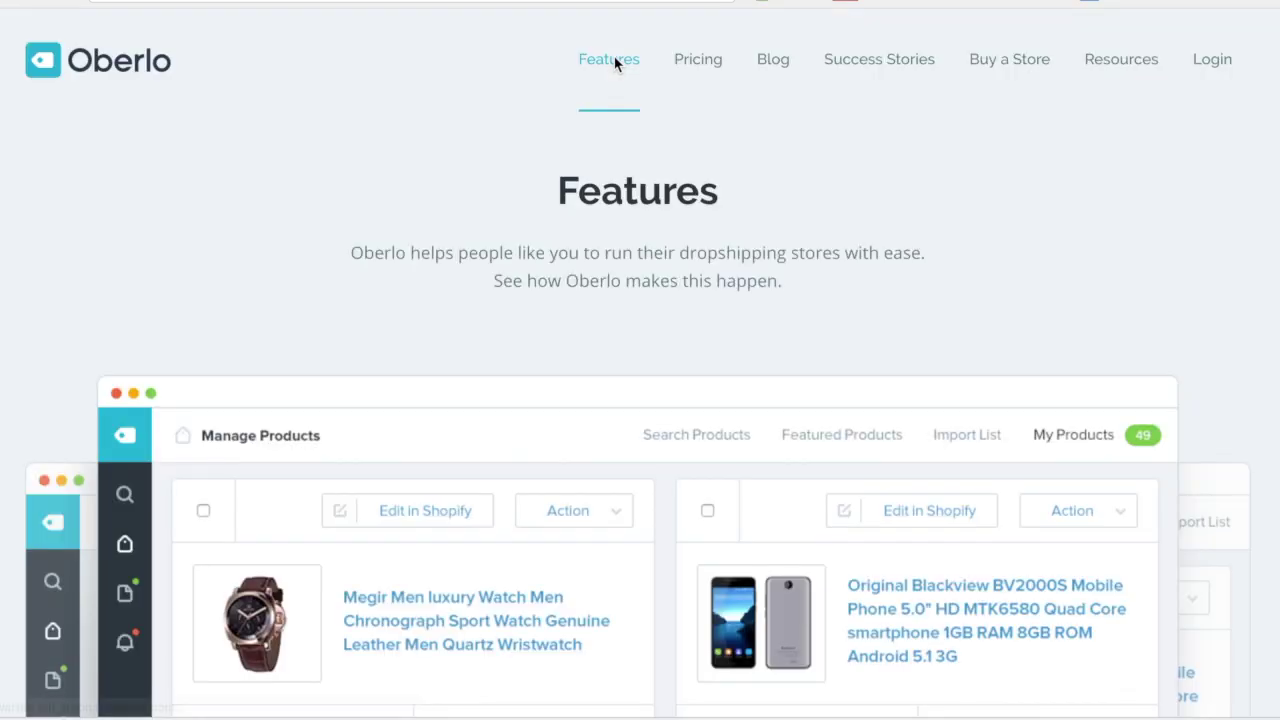
scroll(615, 242, down, 10)
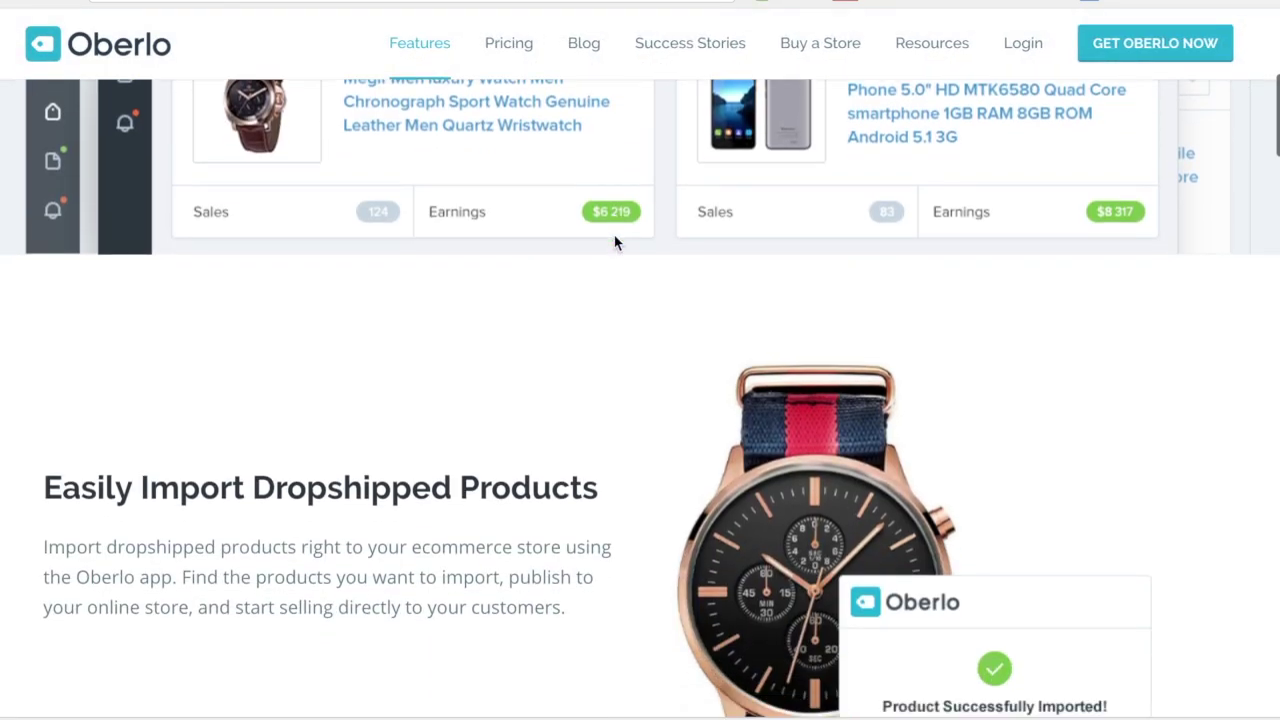
scroll(615, 242, down, 7)
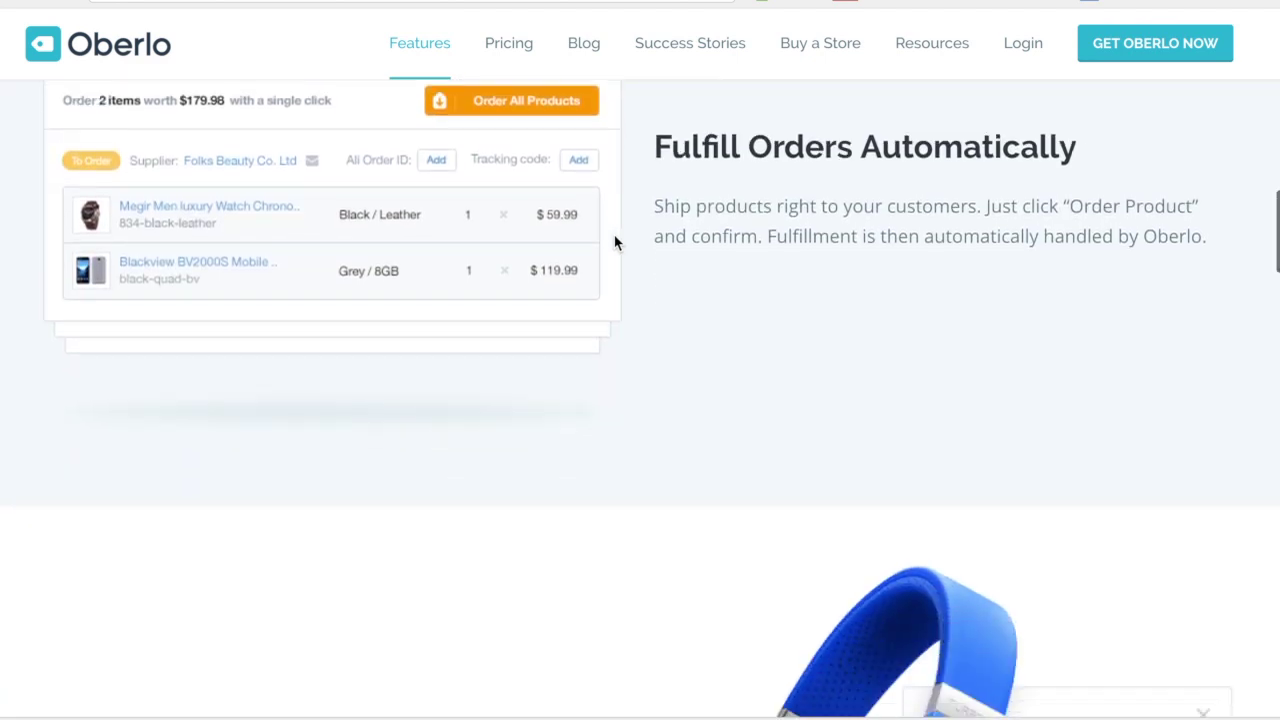
scroll(615, 242, up, 3)
scroll(615, 242, down, 8)
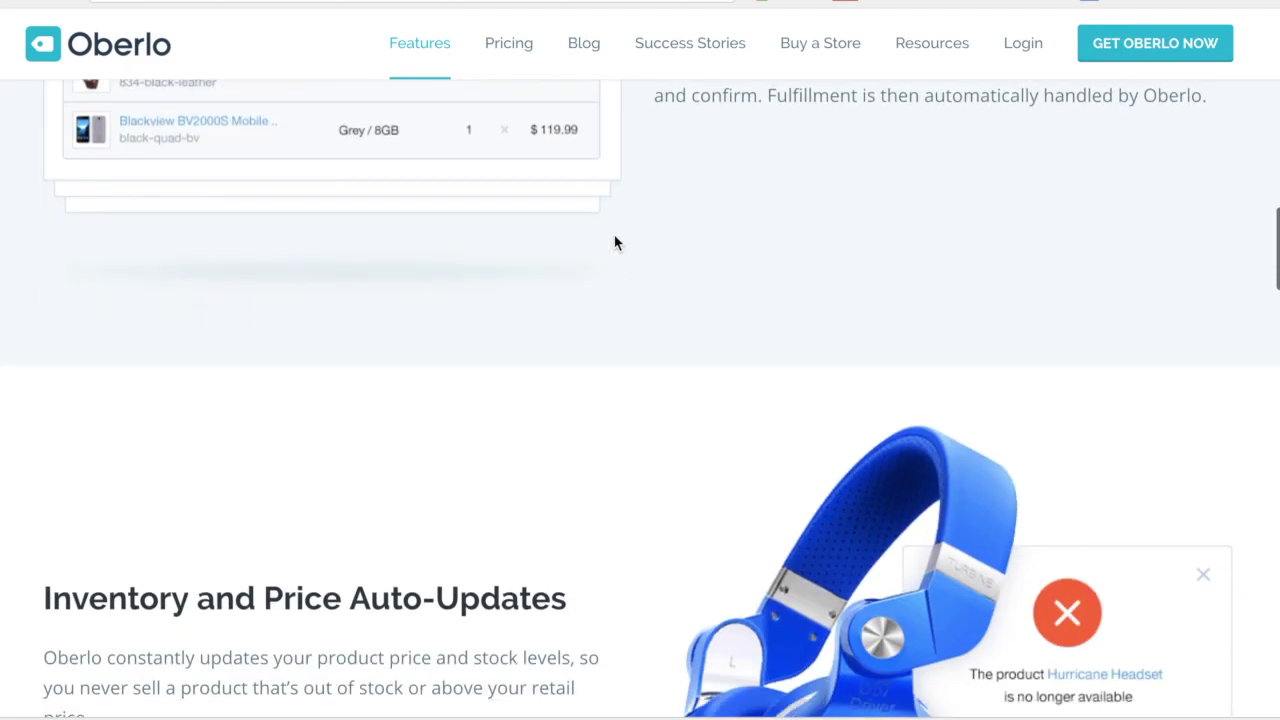
scroll(615, 242, down, 2)
scroll(615, 242, up, 15)
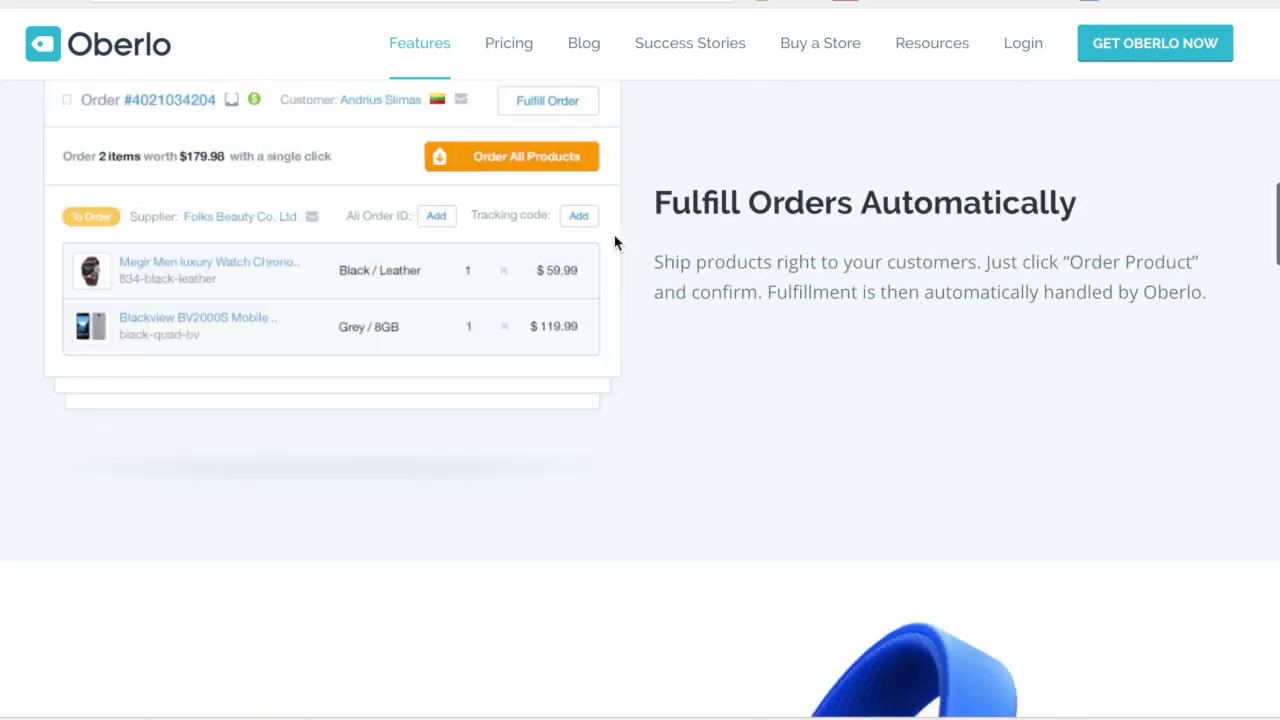
scroll(614, 240, down, 1)
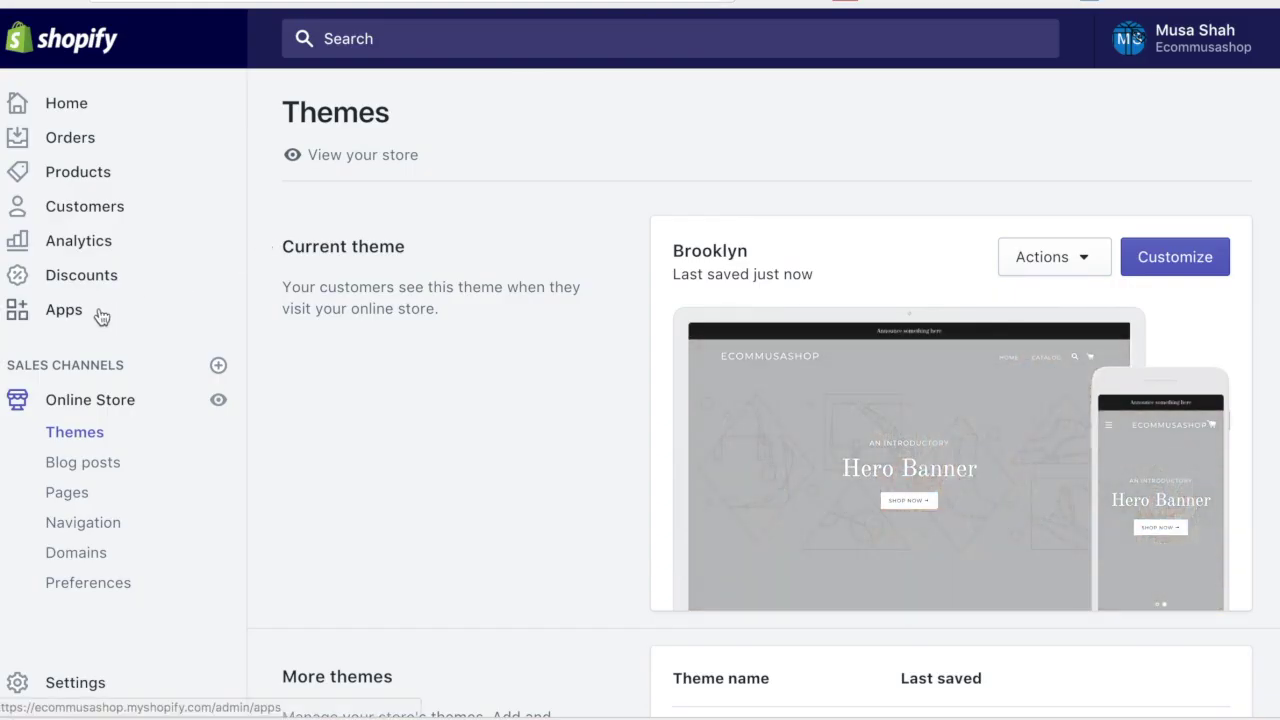
Step: Install the Oberlo app on the ecommusashop store and review its Build Your Business dashboard
click(87, 320)
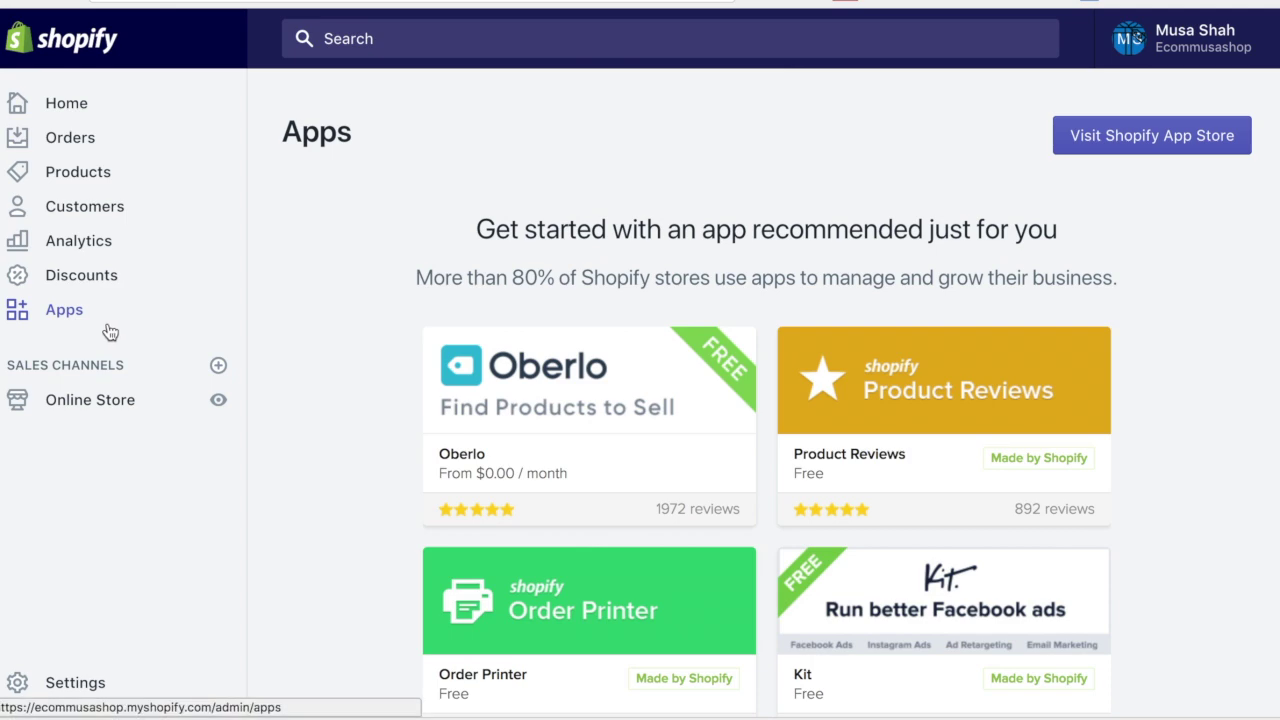
click(614, 346)
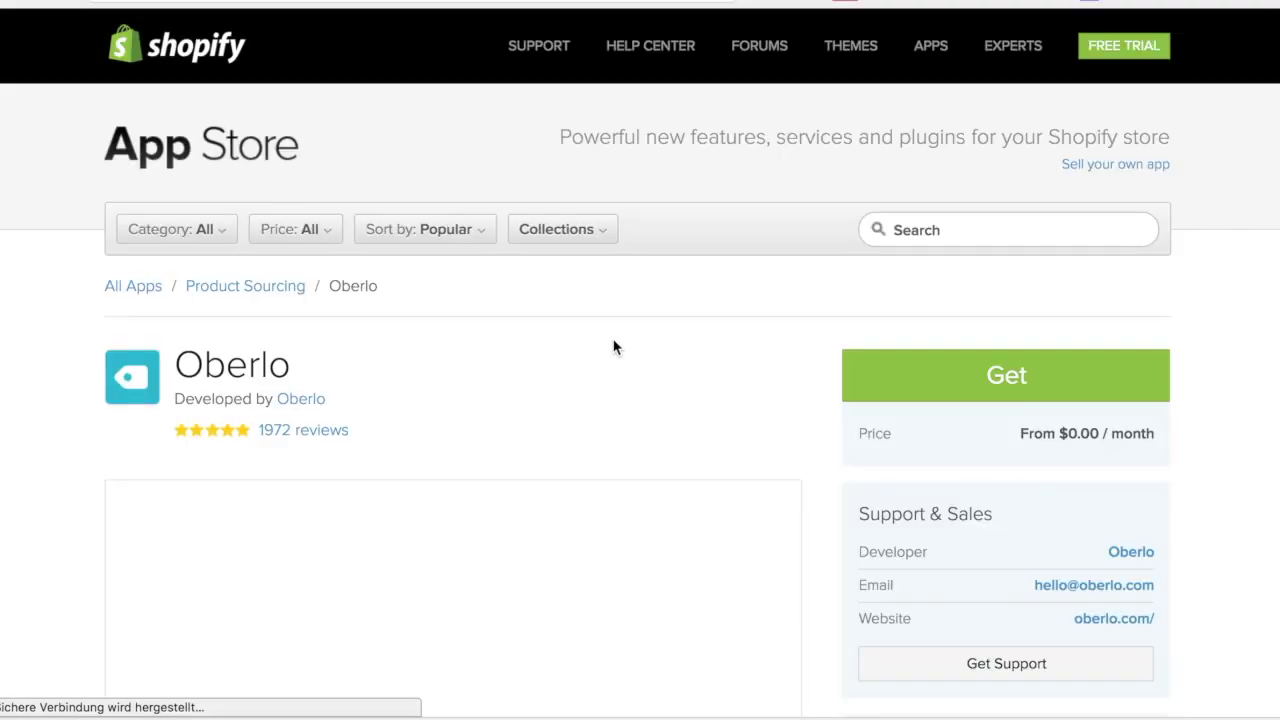
click(997, 376)
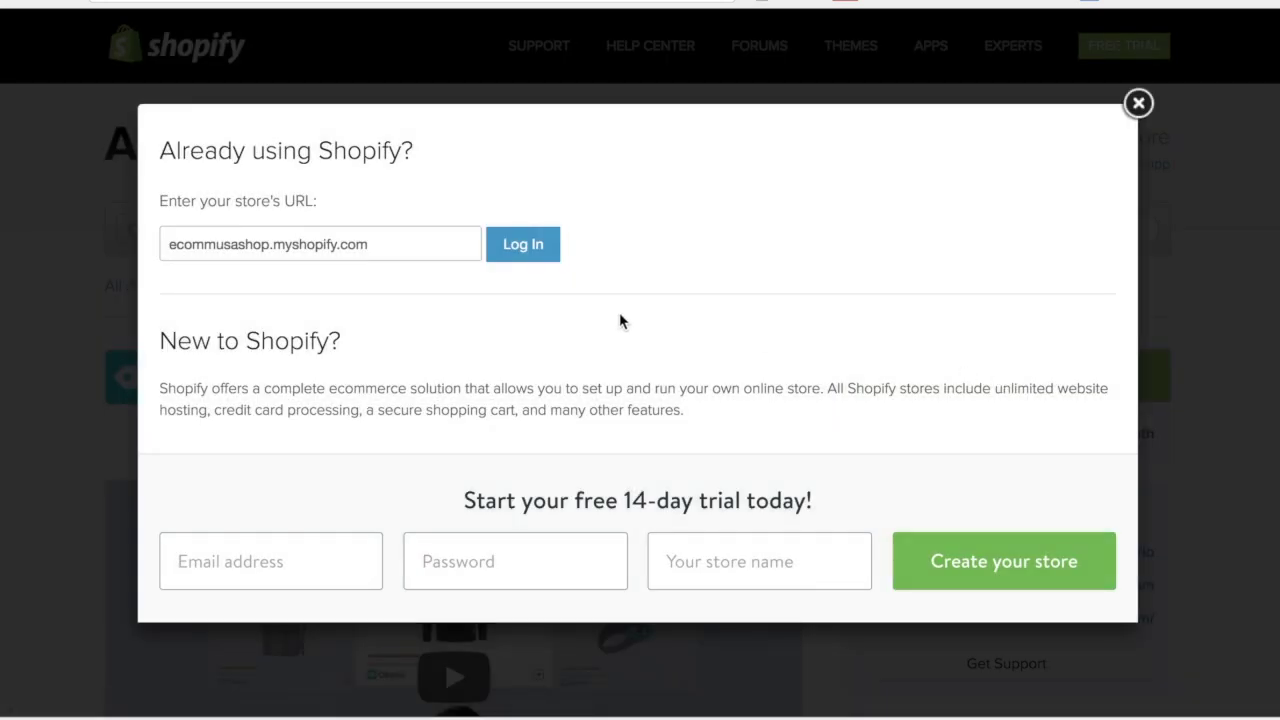
click(519, 262)
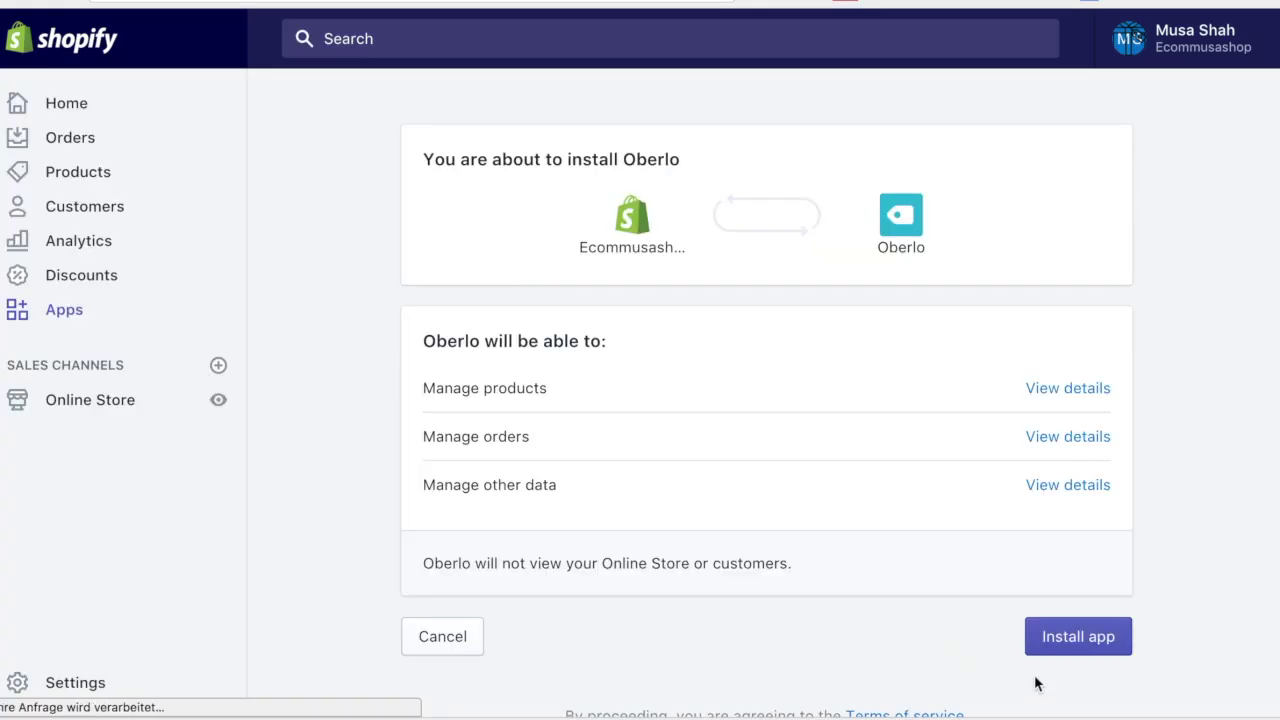
click(1067, 648)
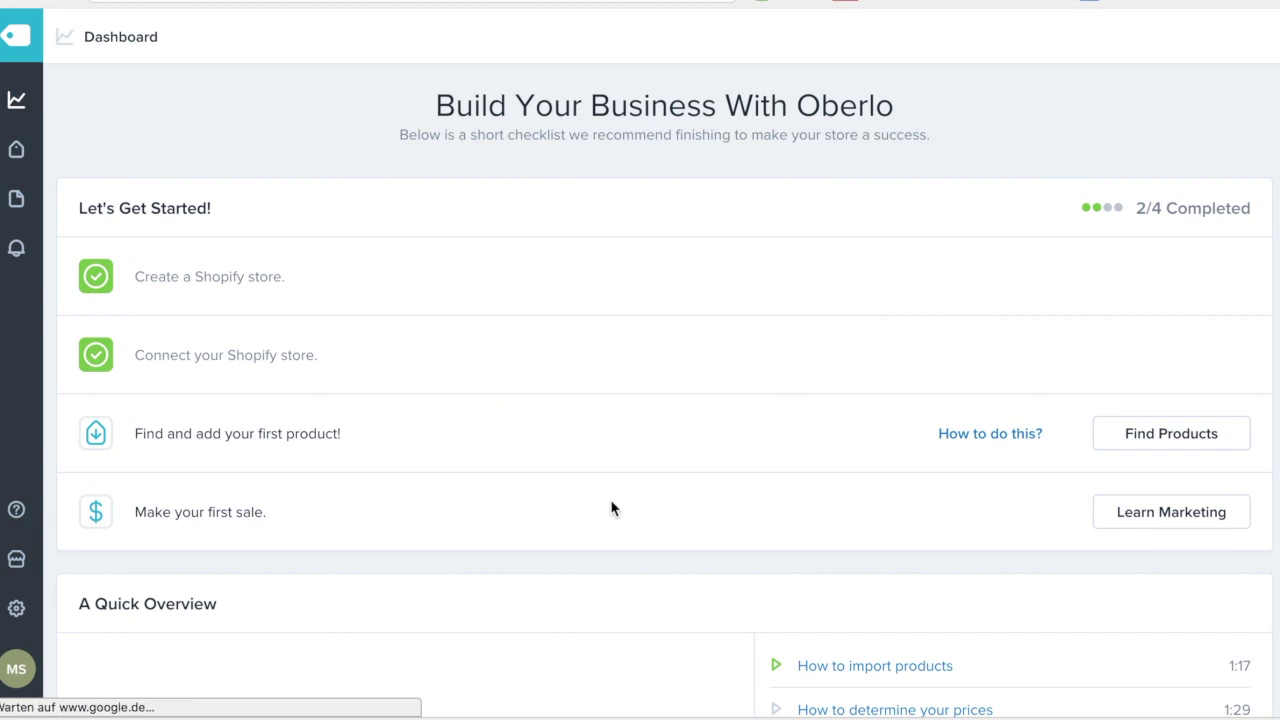
scroll(610, 500, down, 4)
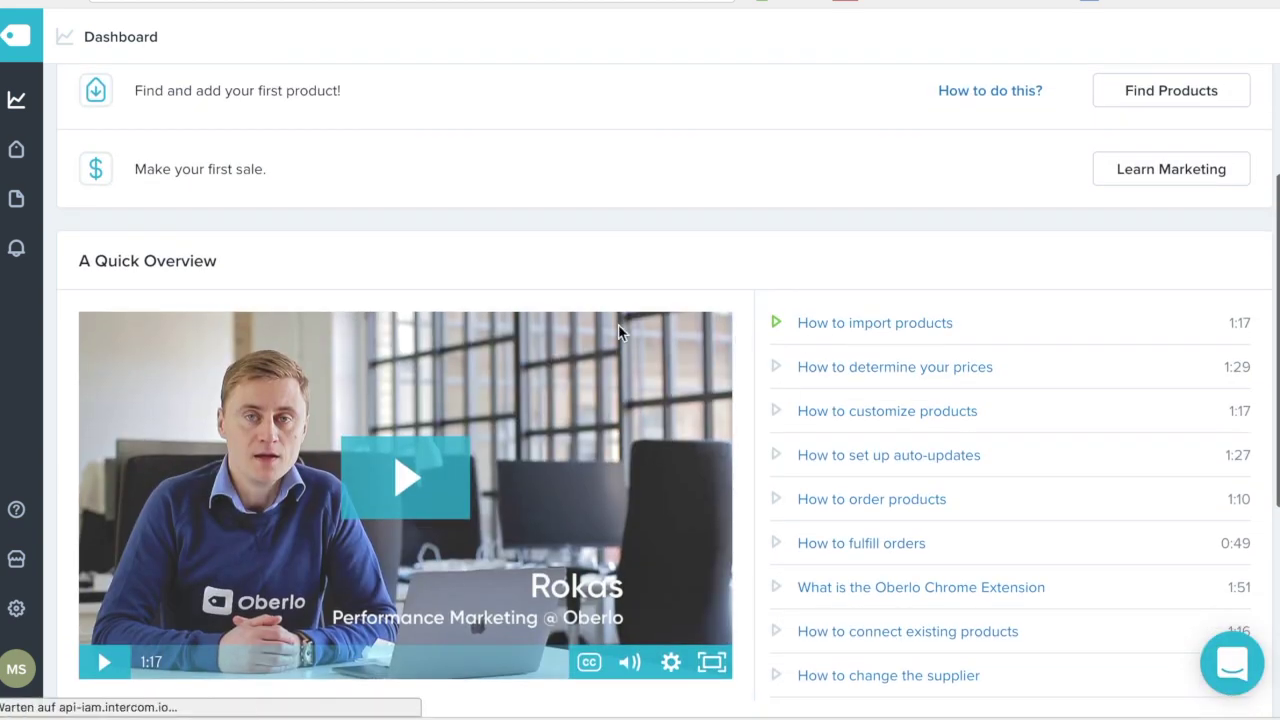
scroll(618, 324, down, 5)
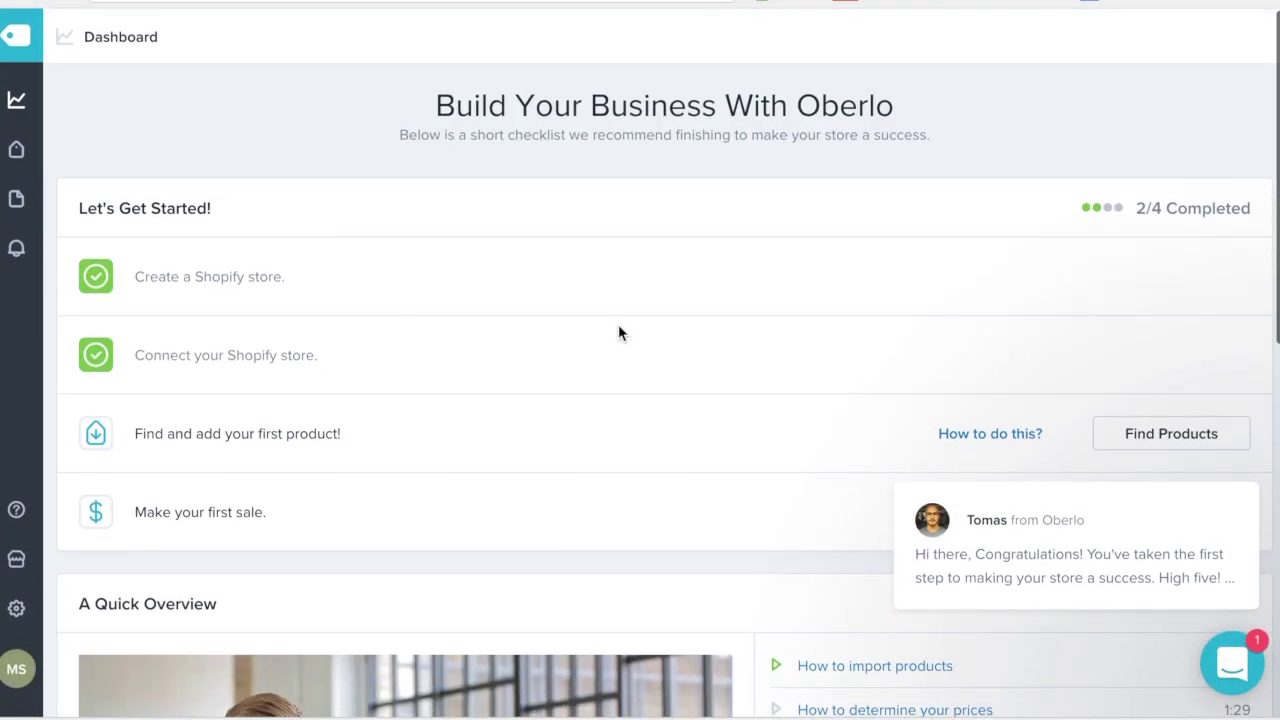
scroll(618, 333, down, 1)
scroll(618, 333, down, 7)
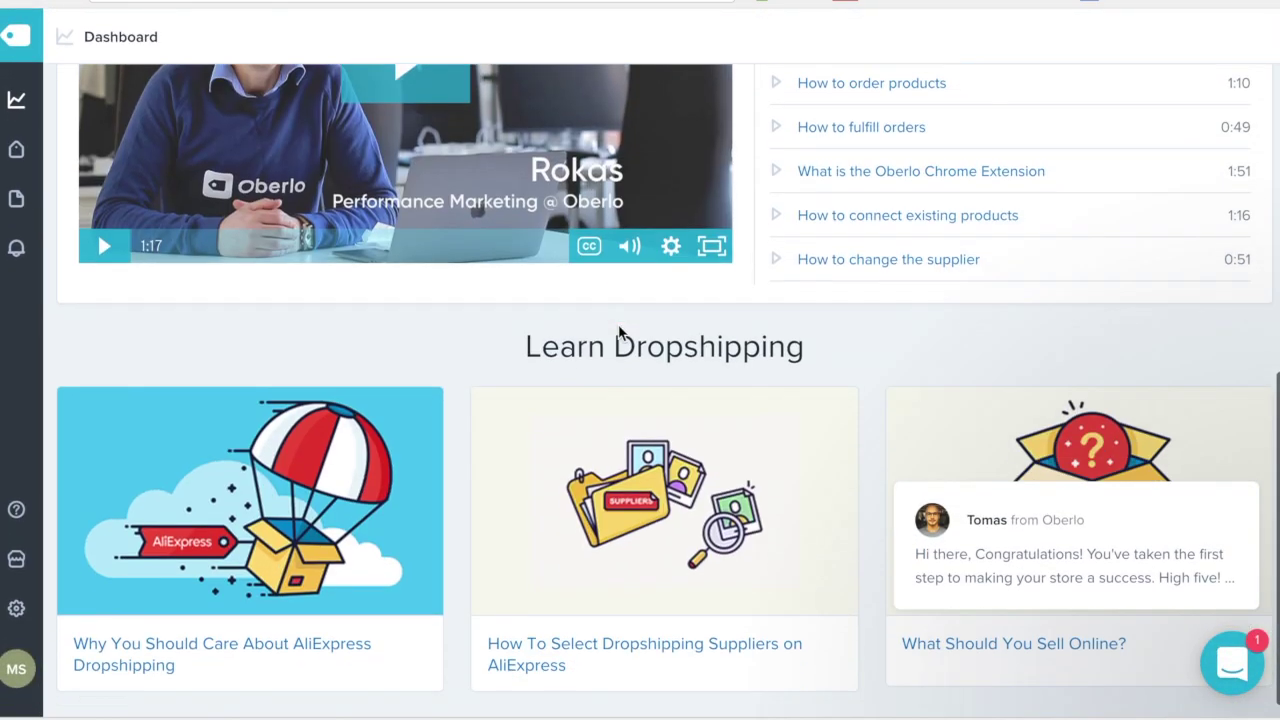
scroll(618, 325, up, 5)
scroll(618, 325, up, 3)
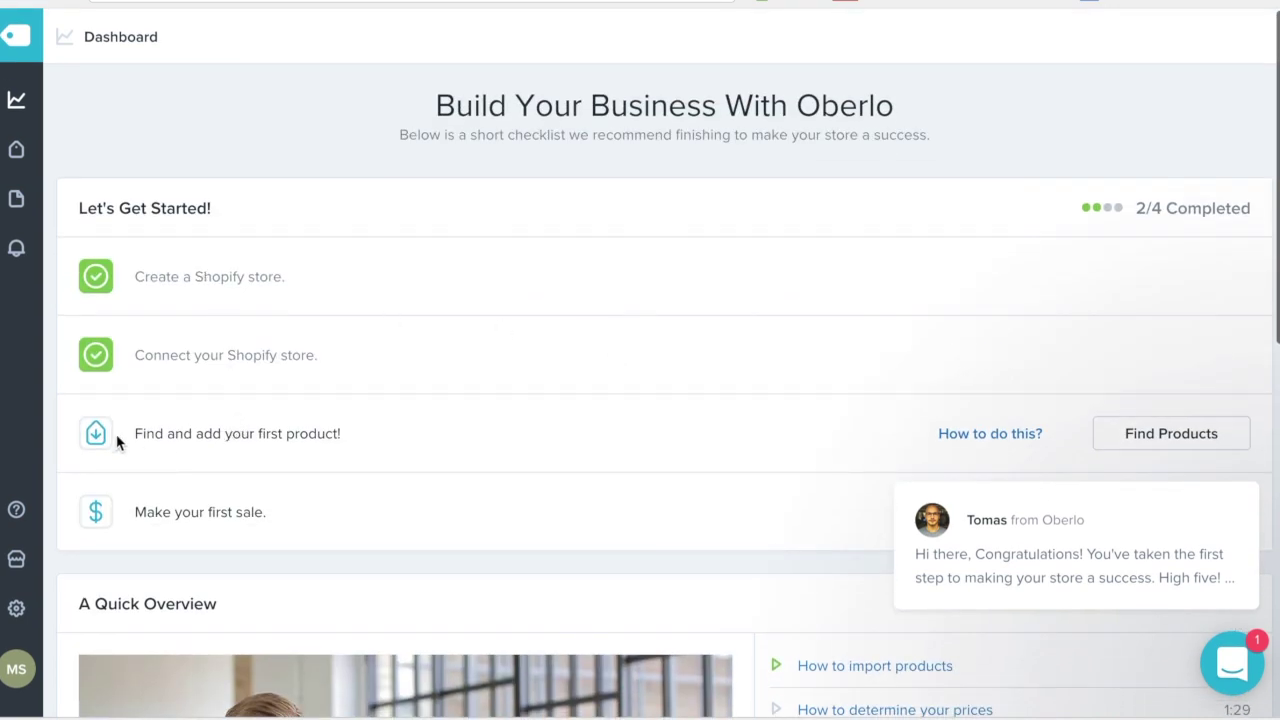
Step: Open Oberlo's Find Products catalogue and browse the product categories
click(1151, 437)
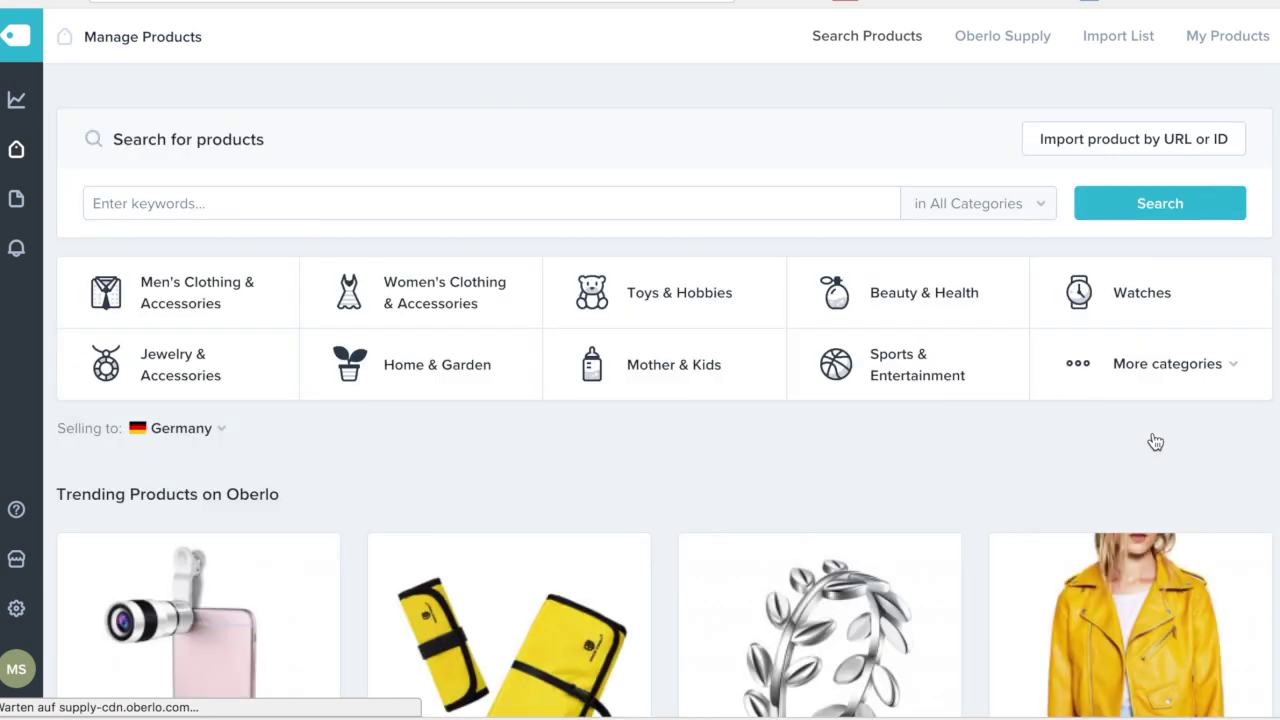
scroll(490, 553, down, 3)
scroll(490, 553, down, 1)
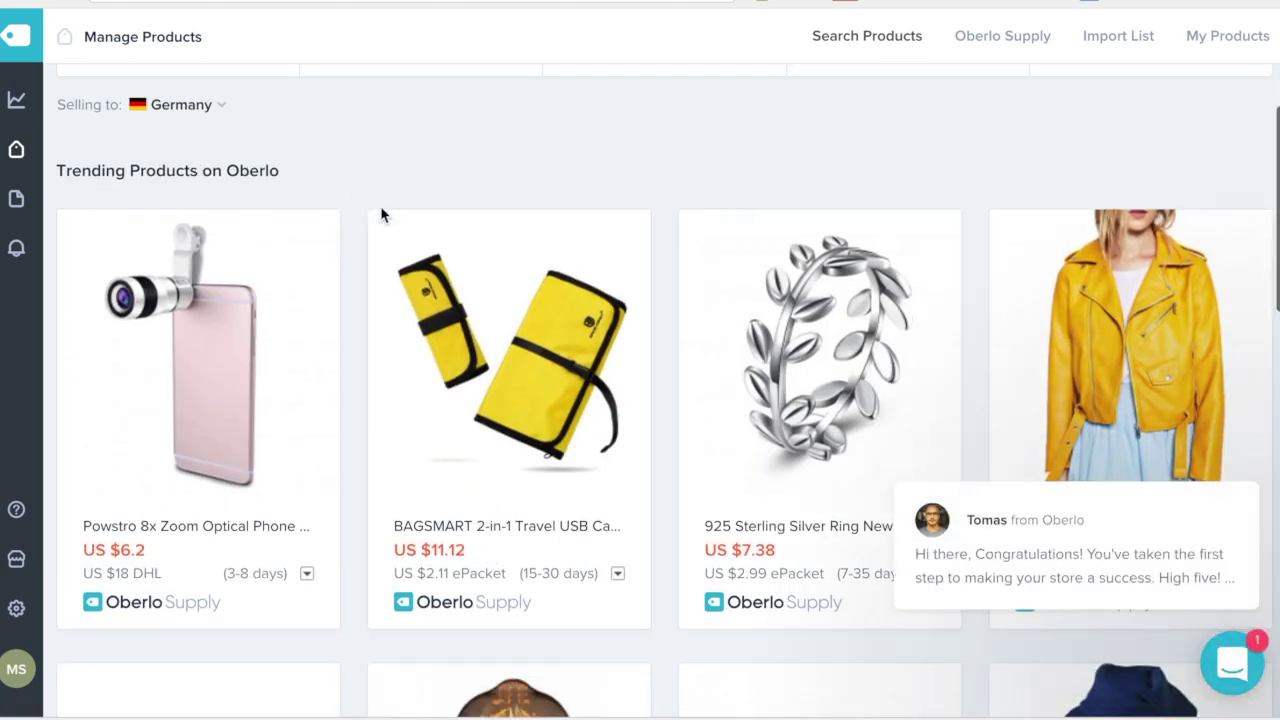
scroll(355, 197, down, 6)
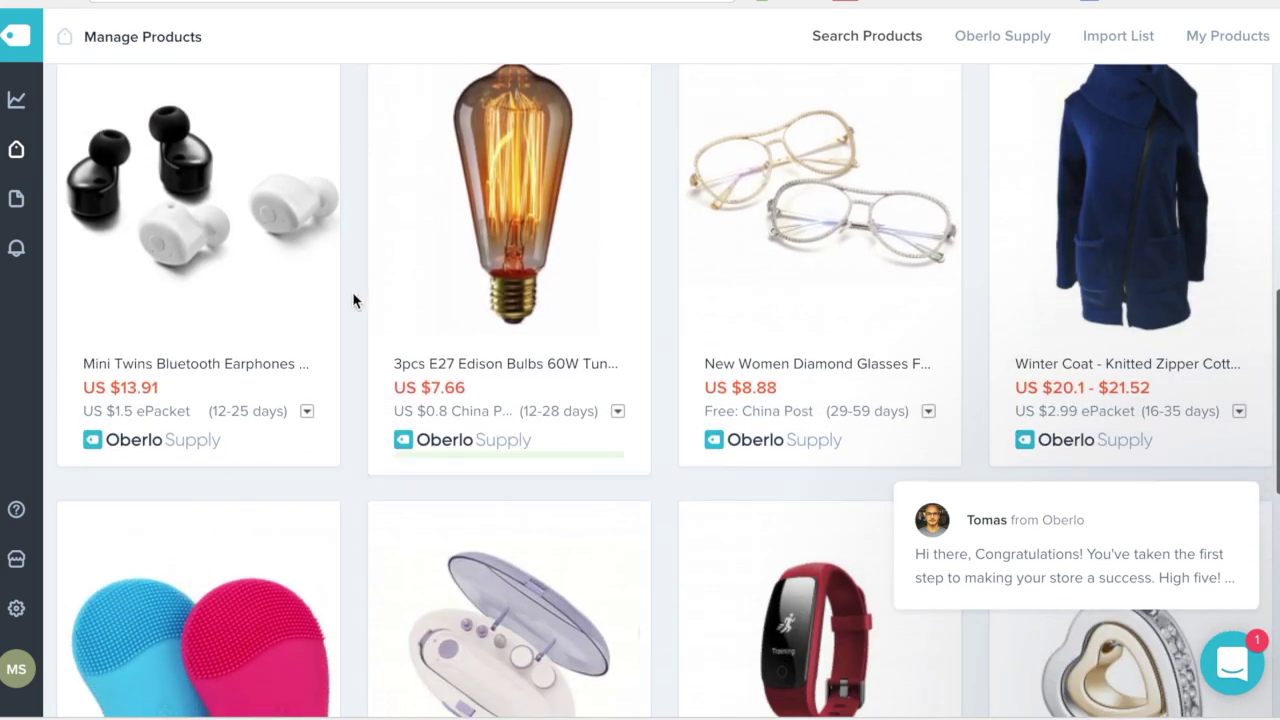
scroll(349, 437, up, 2)
scroll(349, 437, down, 5)
scroll(355, 441, down, 2)
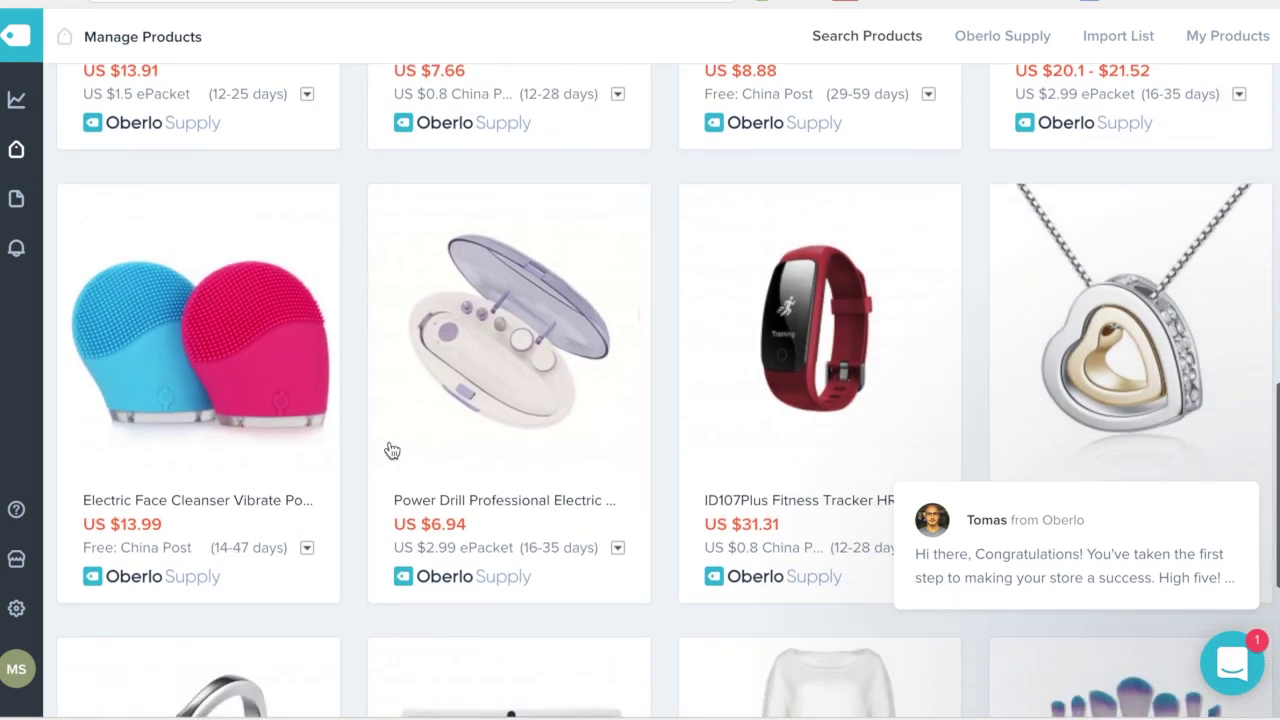
scroll(695, 423, down, 1)
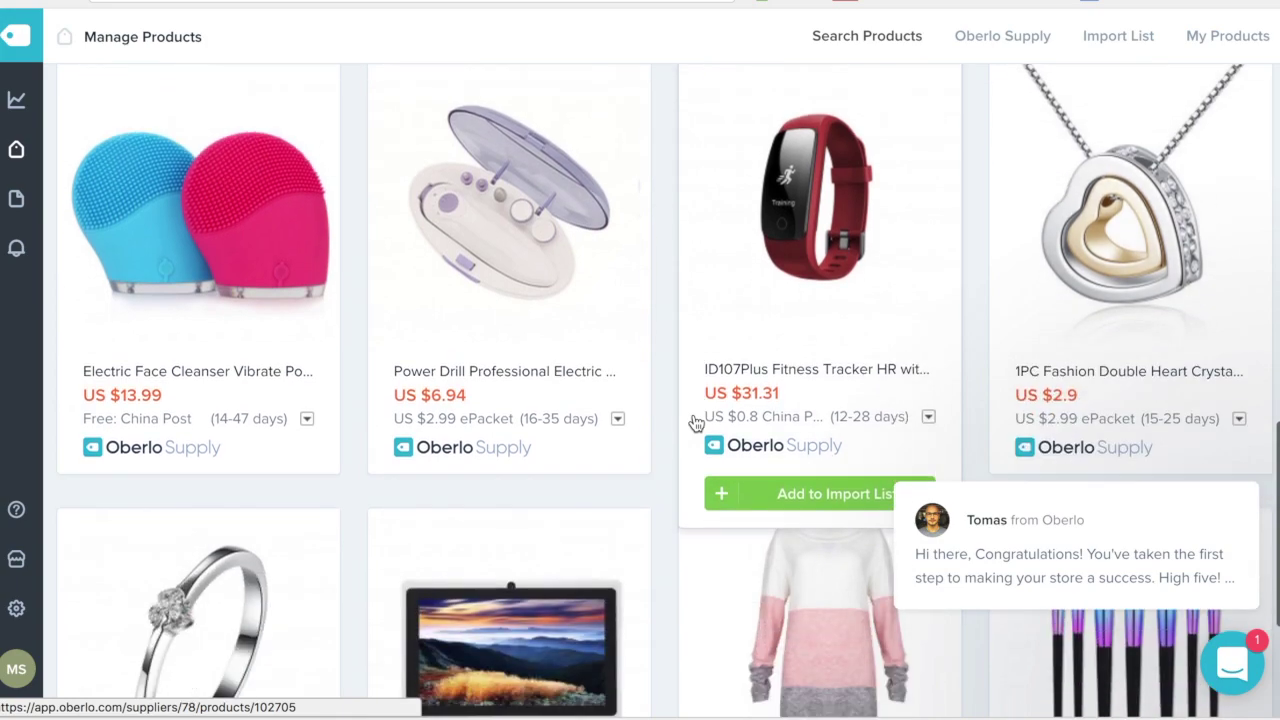
scroll(695, 423, down, 3)
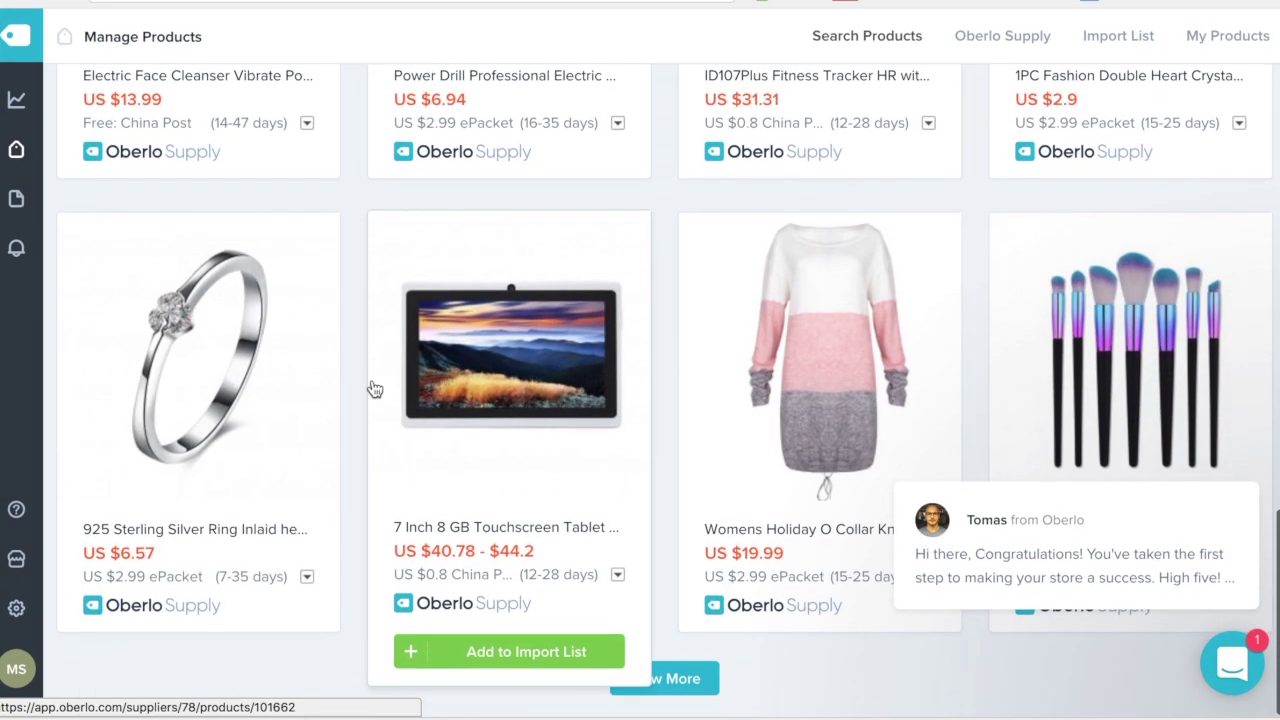
scroll(710, 400, up, 12)
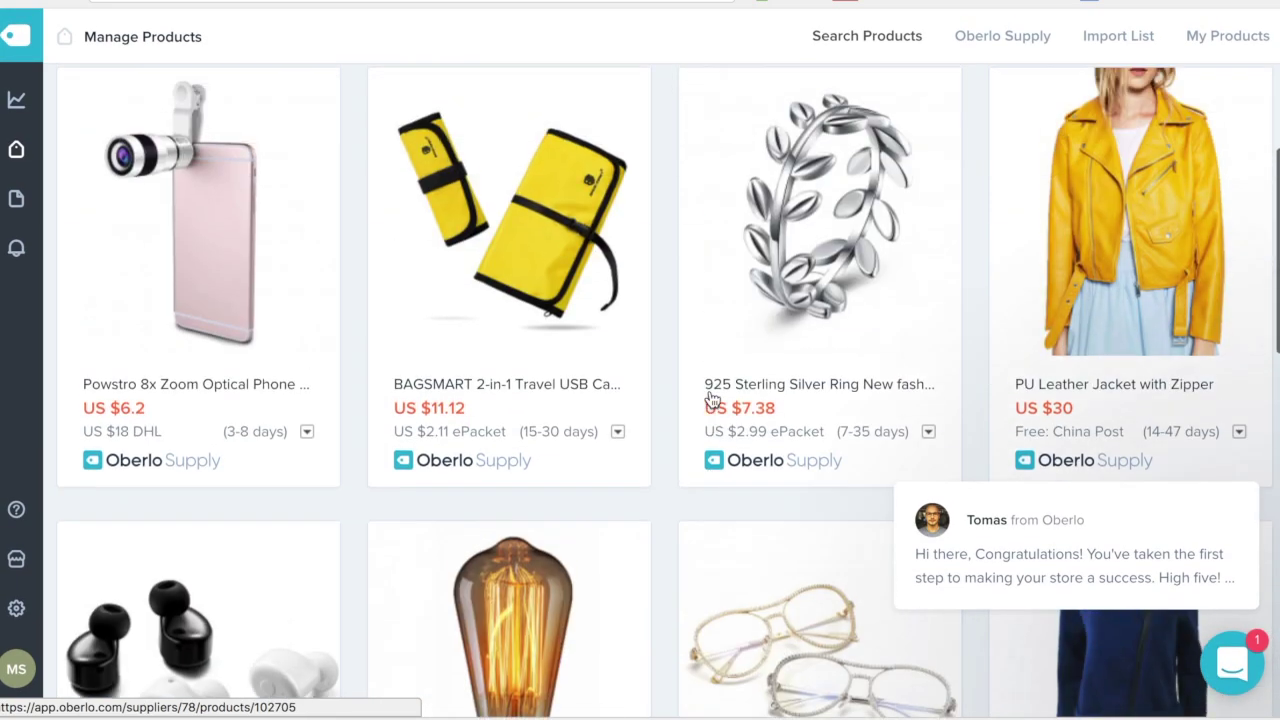
scroll(710, 400, up, 5)
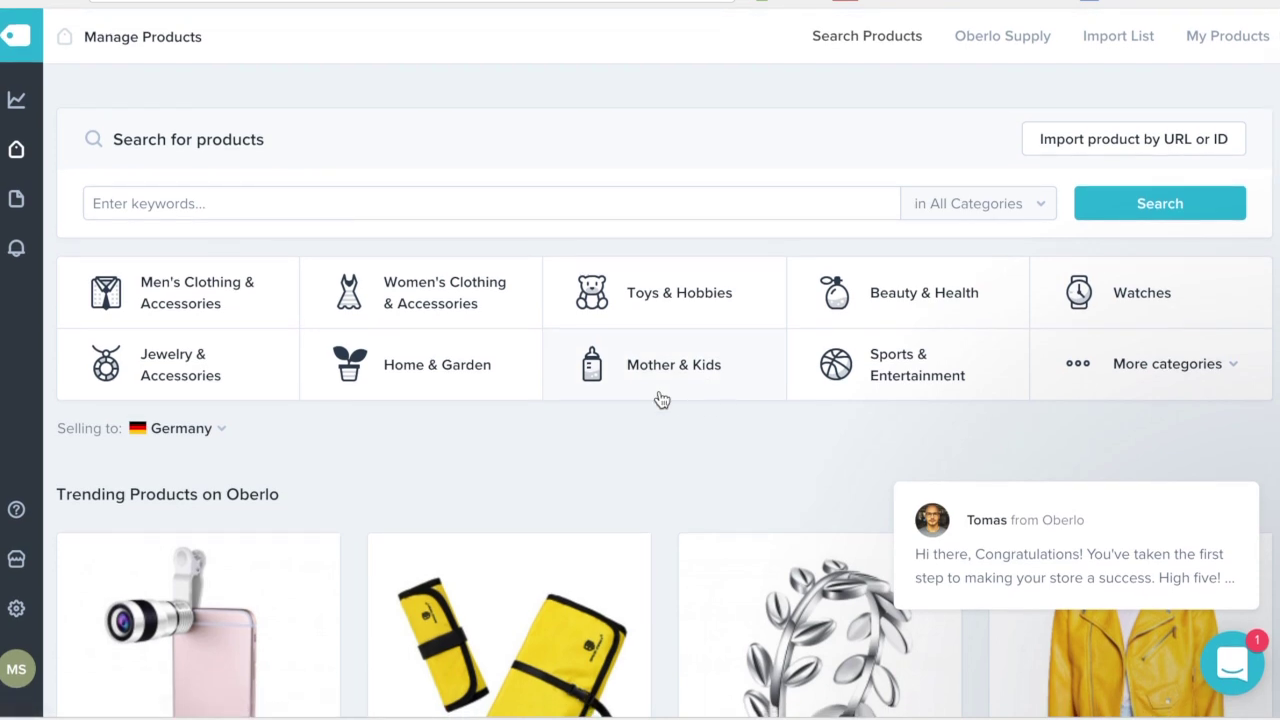
Step: In Home & Garden > Pet Products, add the water dog cat feeding bottle to the import list
click(482, 380)
scroll(540, 350, down, 2)
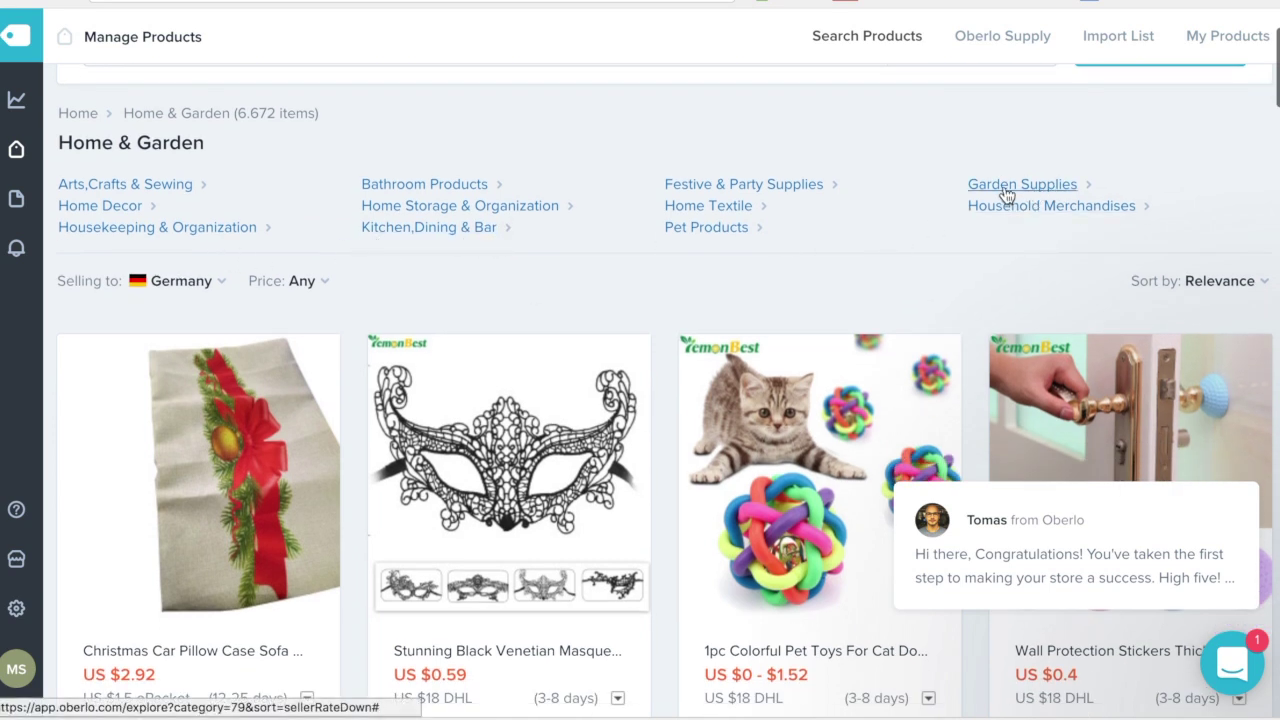
click(702, 232)
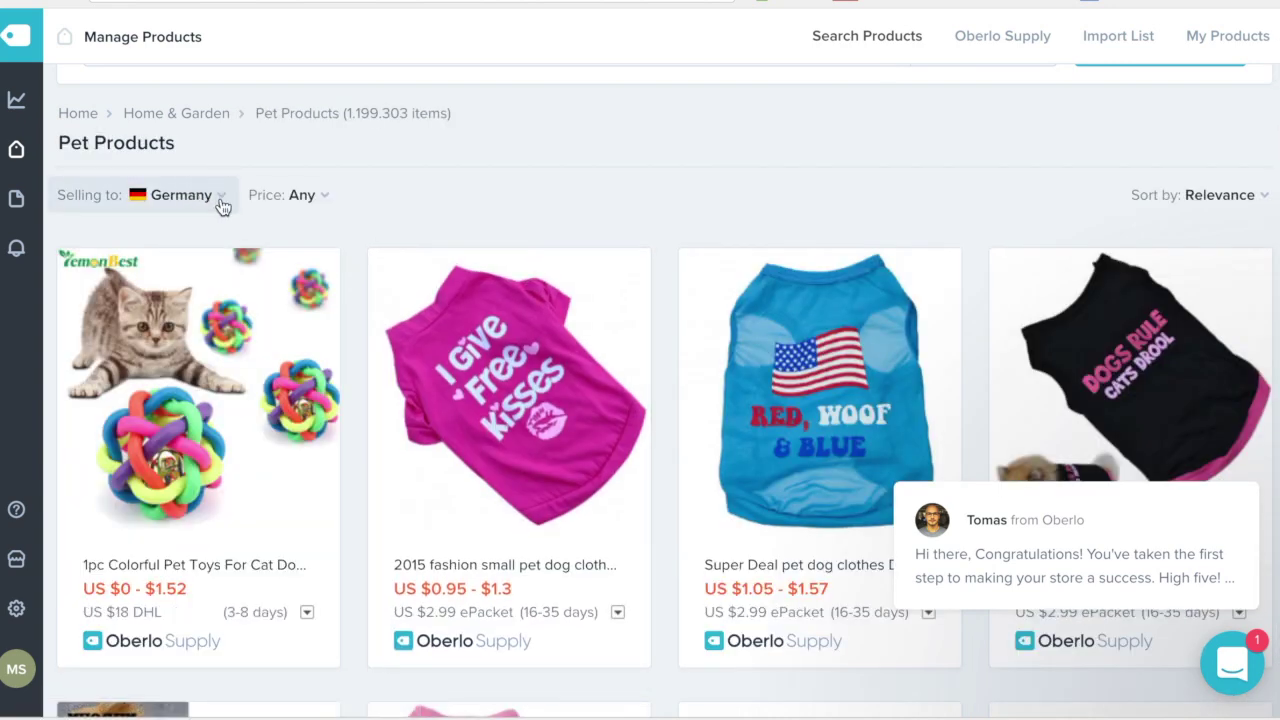
scroll(437, 257, down, 1)
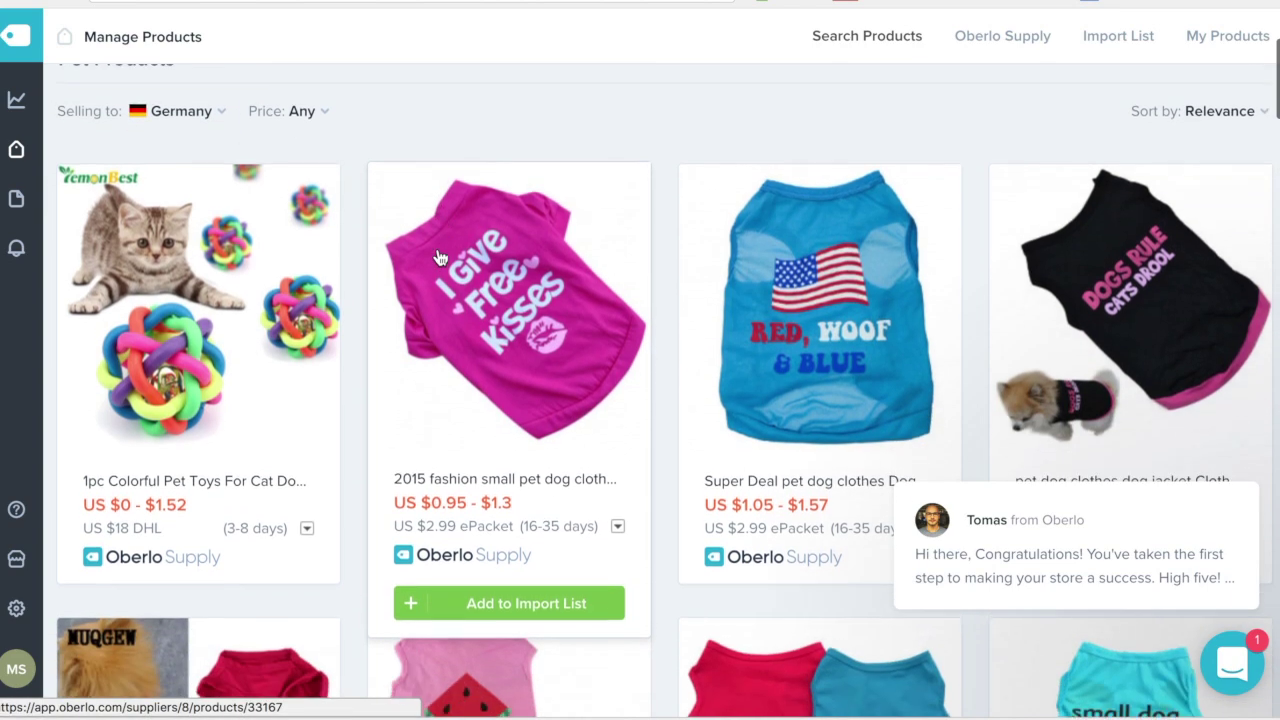
scroll(686, 505, down, 2)
scroll(686, 508, down, 8)
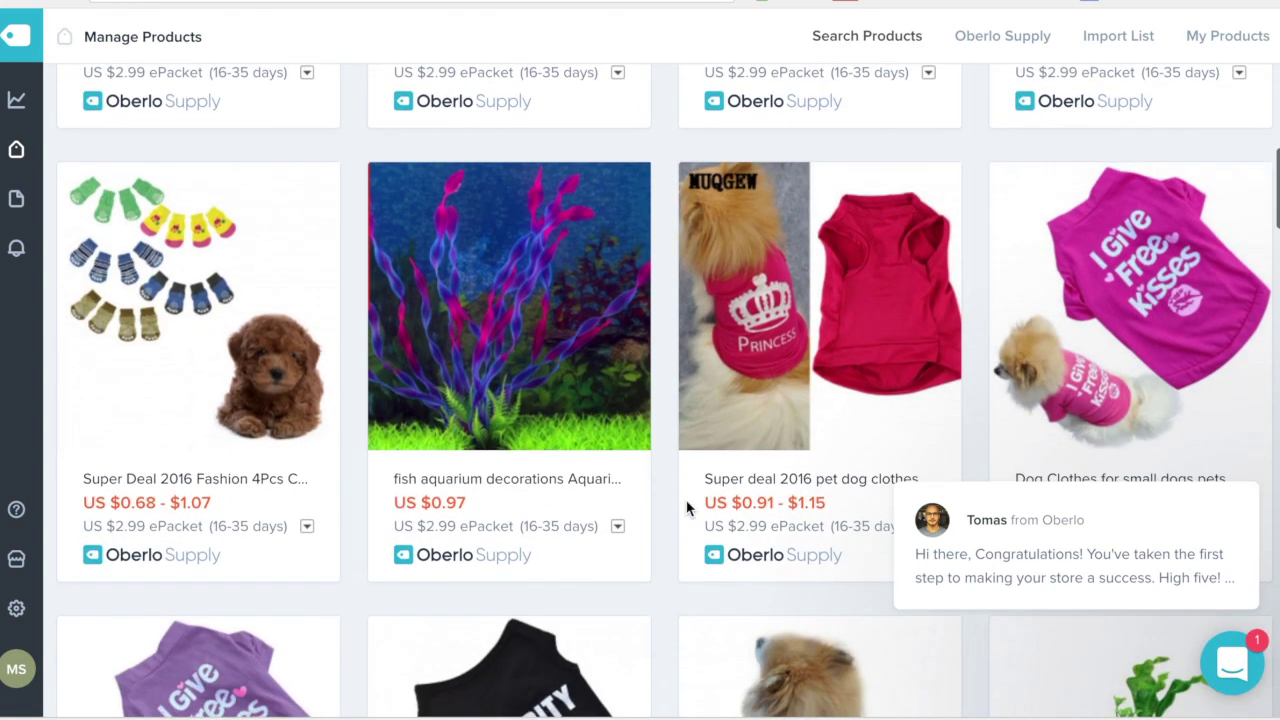
scroll(686, 508, down, 8)
scroll(686, 508, down, 1)
scroll(686, 508, down, 3)
scroll(686, 508, up, 2)
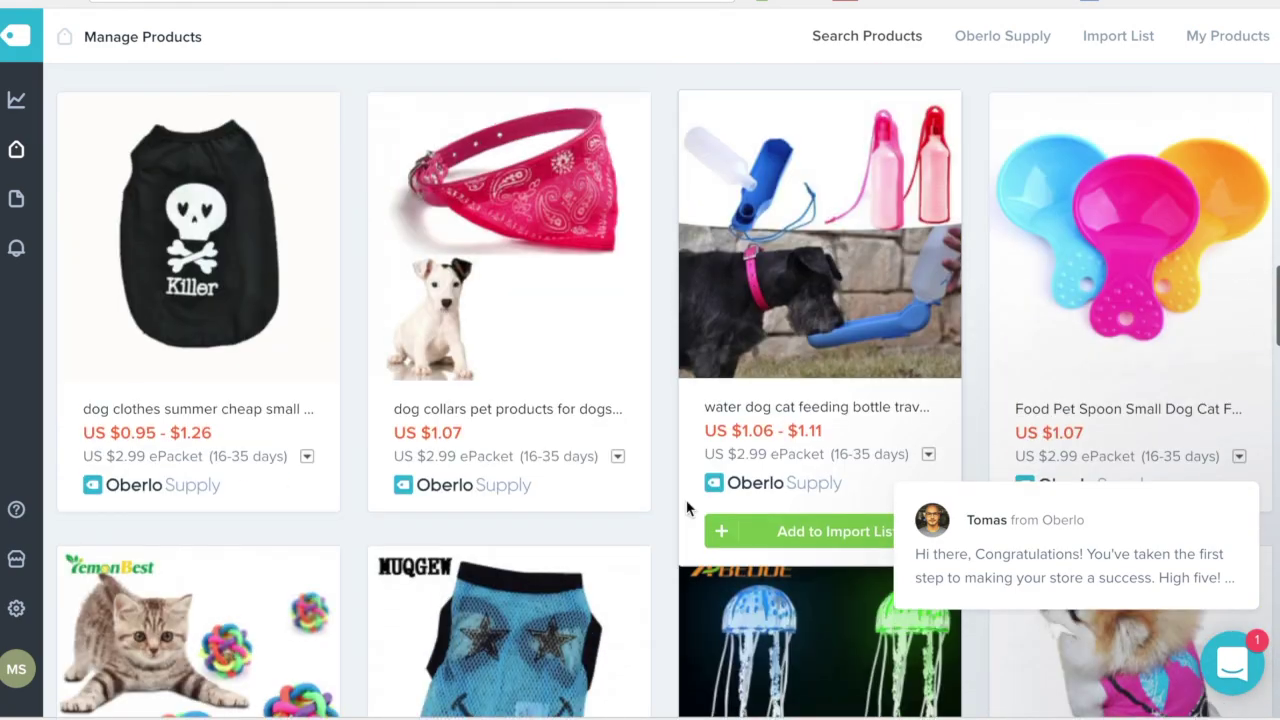
scroll(686, 508, up, 2)
scroll(795, 313, down, 3)
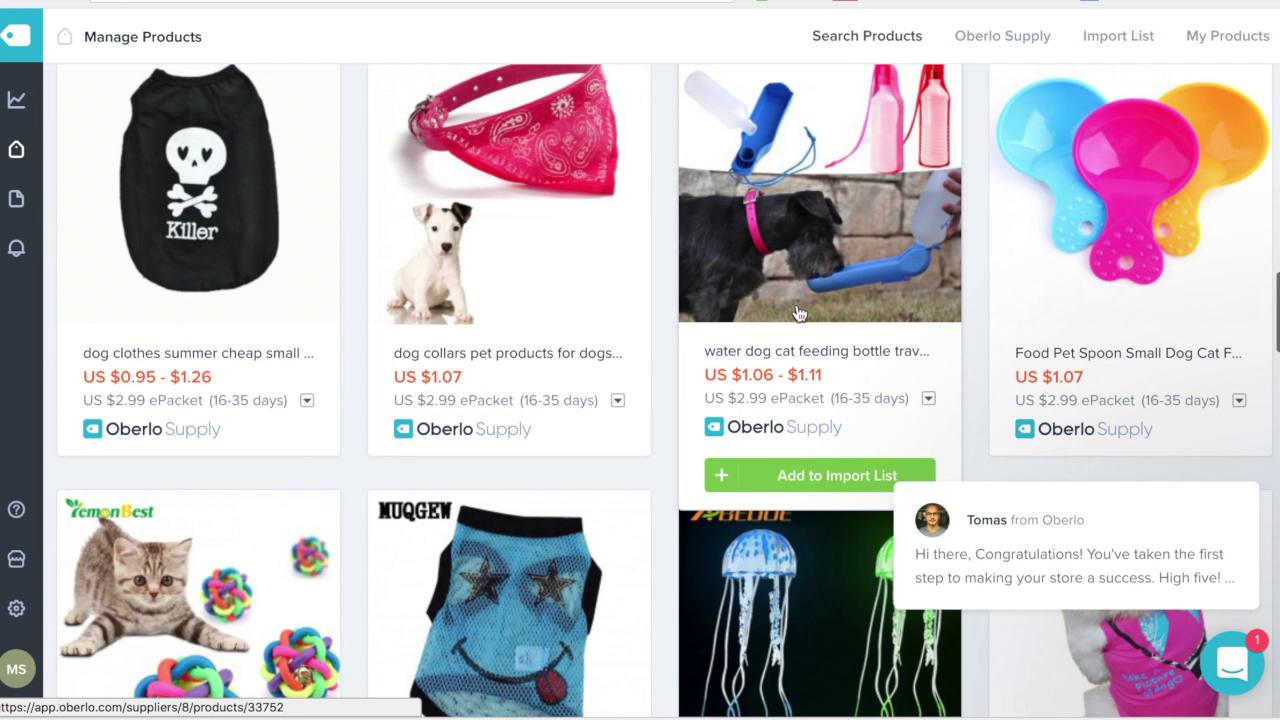
scroll(797, 313, down, 1)
scroll(815, 280, up, 1)
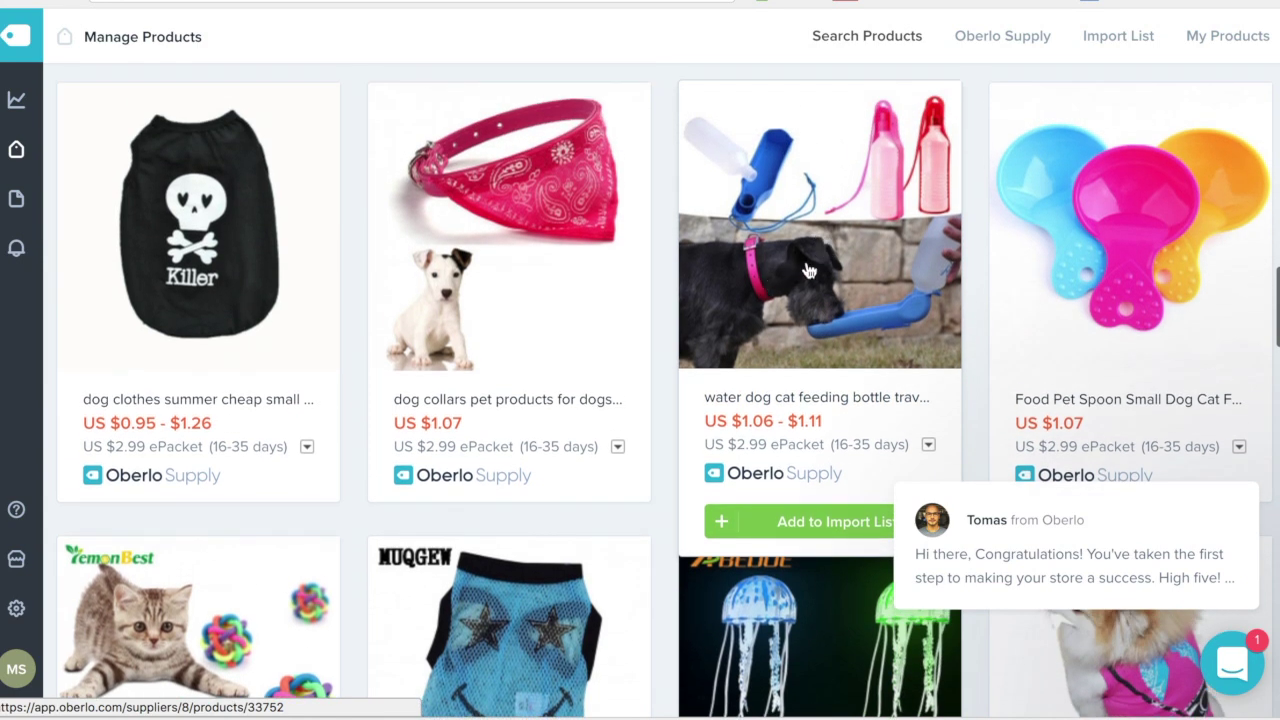
scroll(797, 267, down, 1)
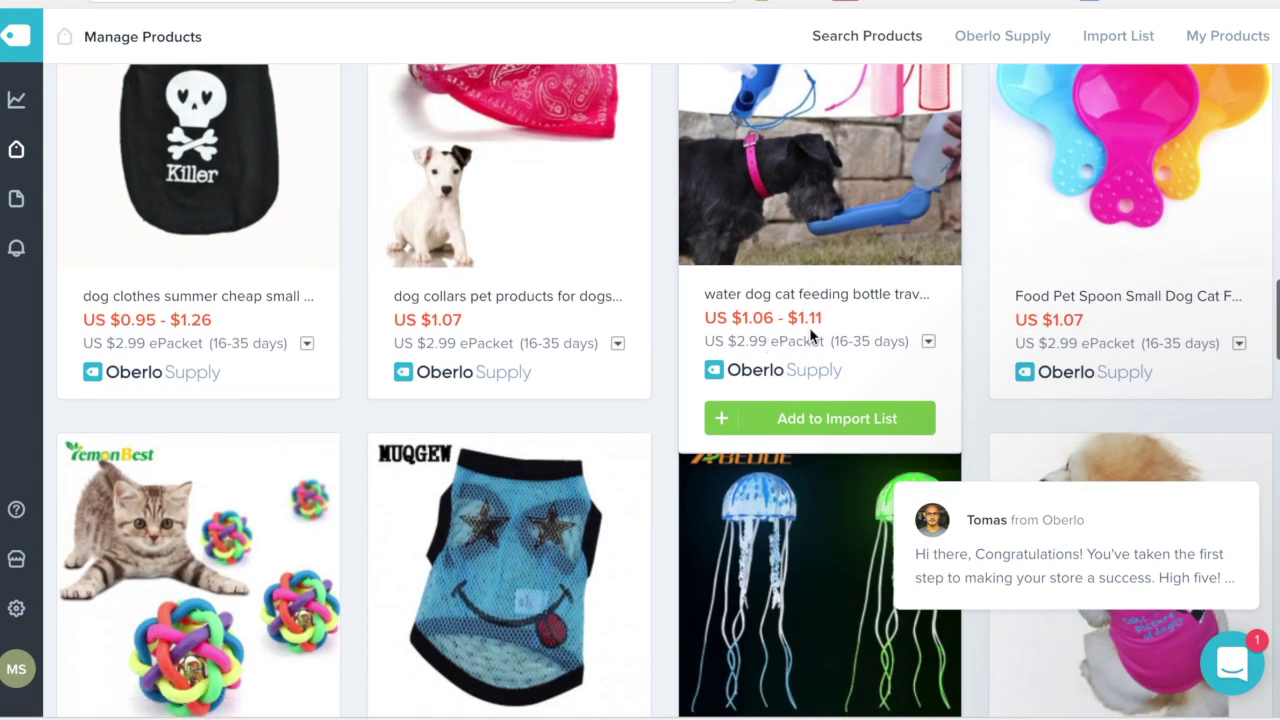
click(780, 418)
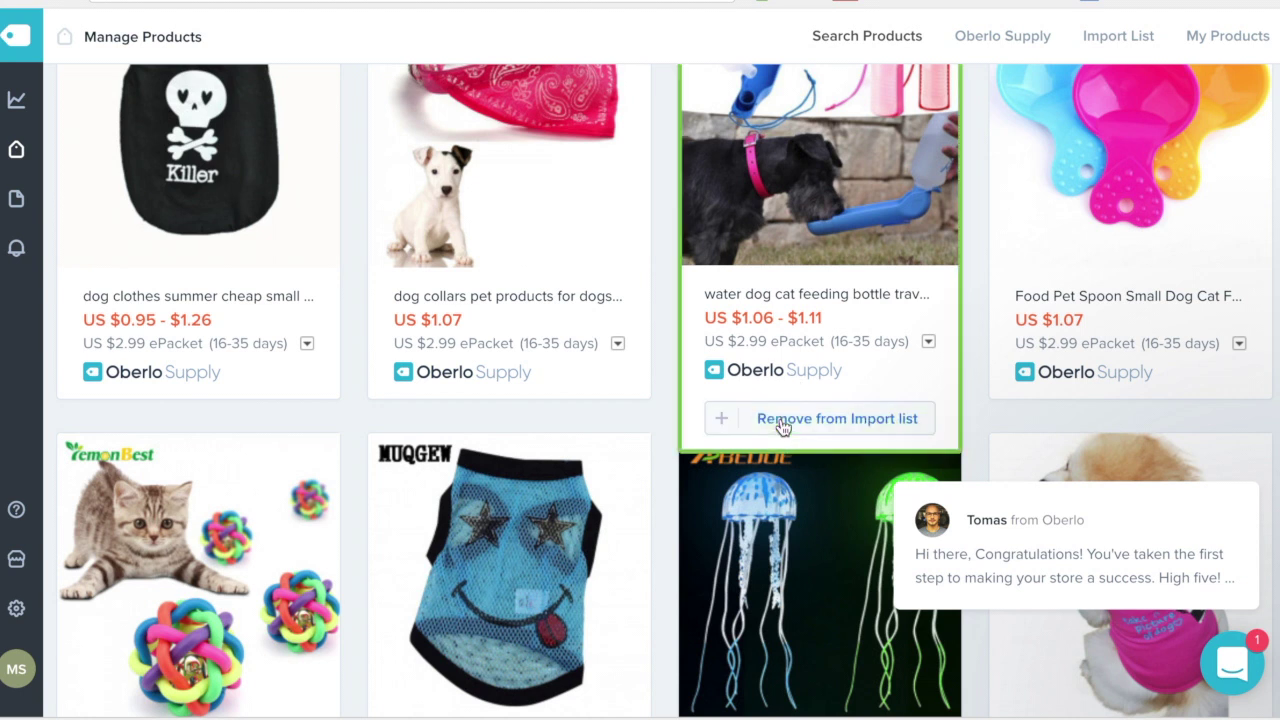
Step: Go to the Import List to see the queued feeding bottle
scroll(575, 356, up, 3)
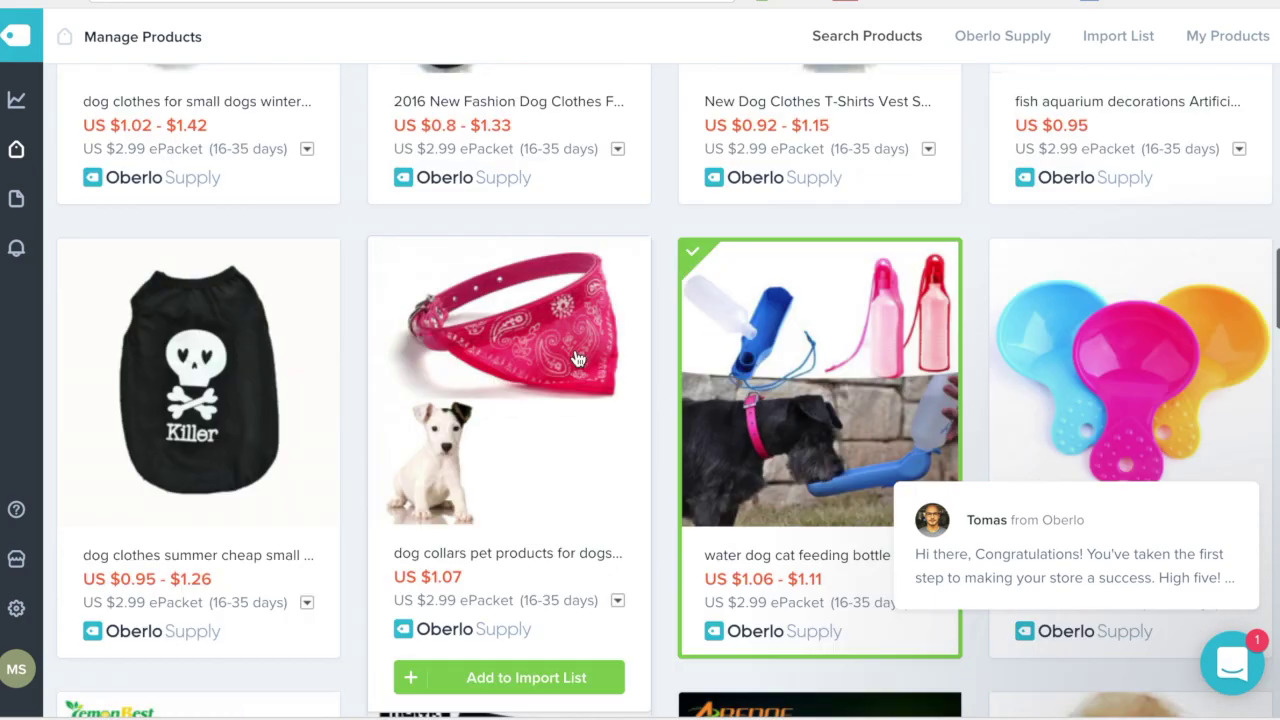
scroll(575, 356, up, 10)
mouse_move(16, 149)
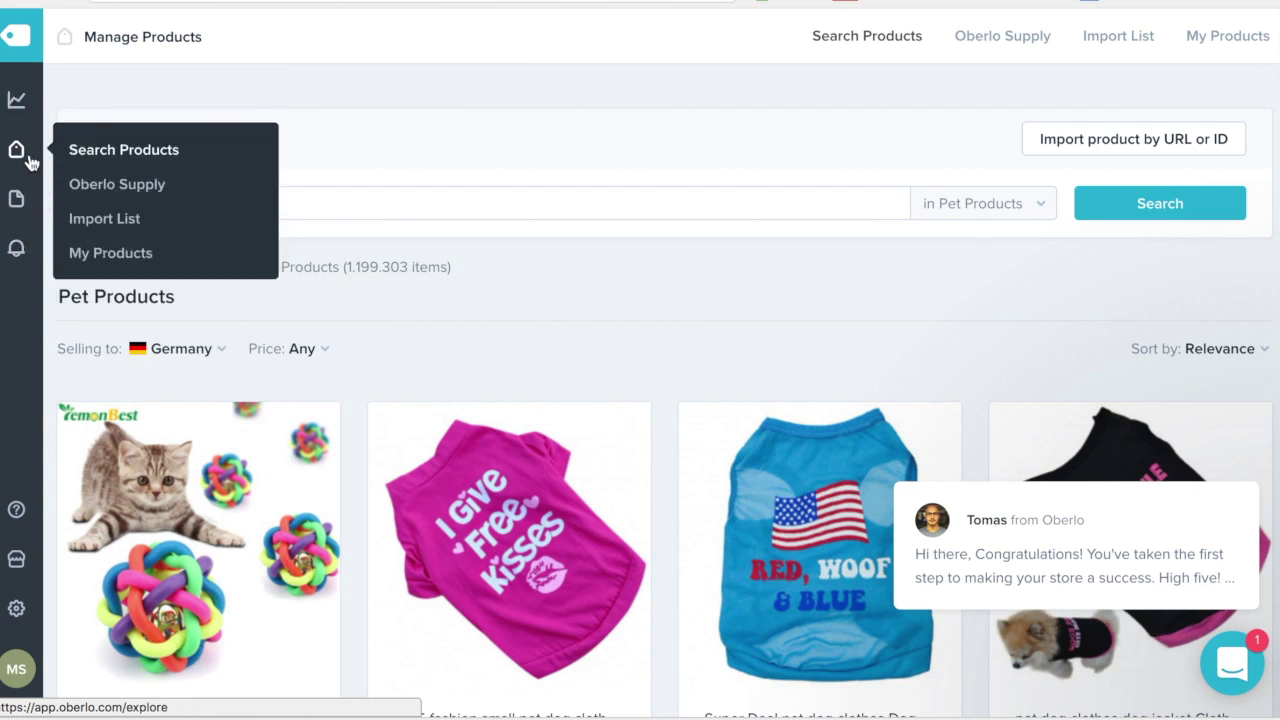
click(96, 230)
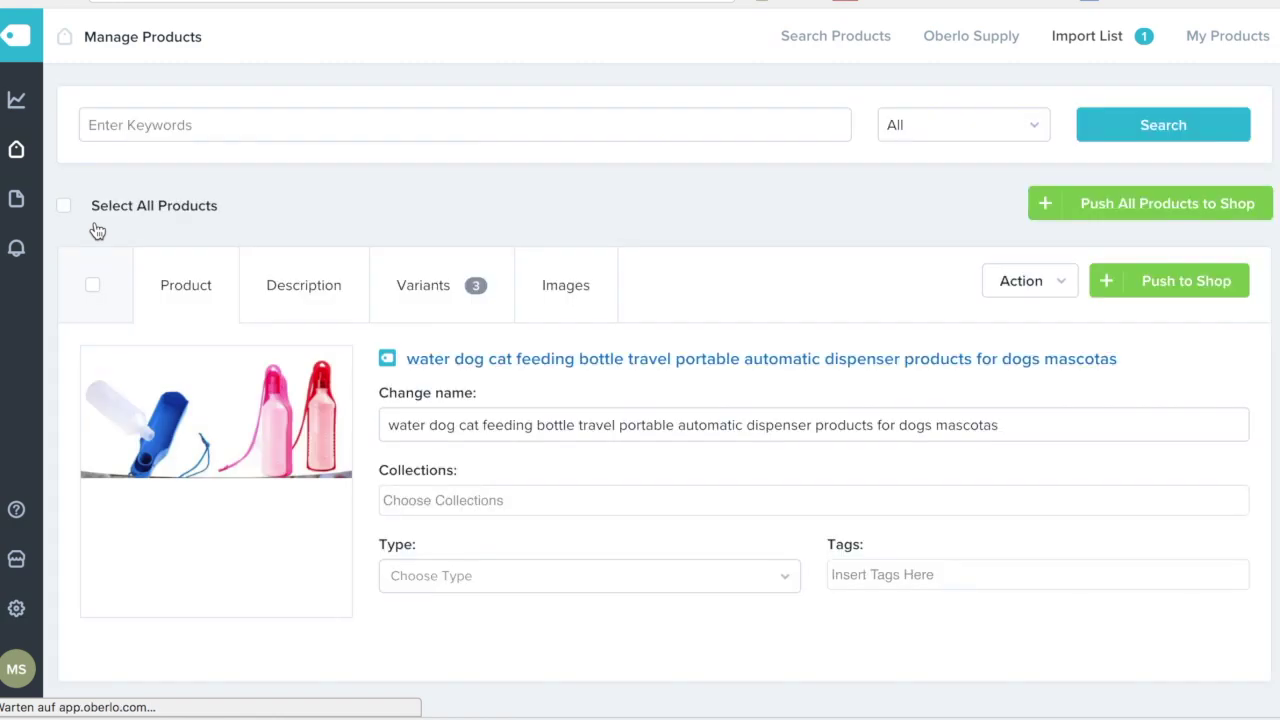
Step: Rename the product 'Titel Dog Drink Bottle', add it to the Home page collection, and view its description
click(451, 424)
triple_click(451, 425)
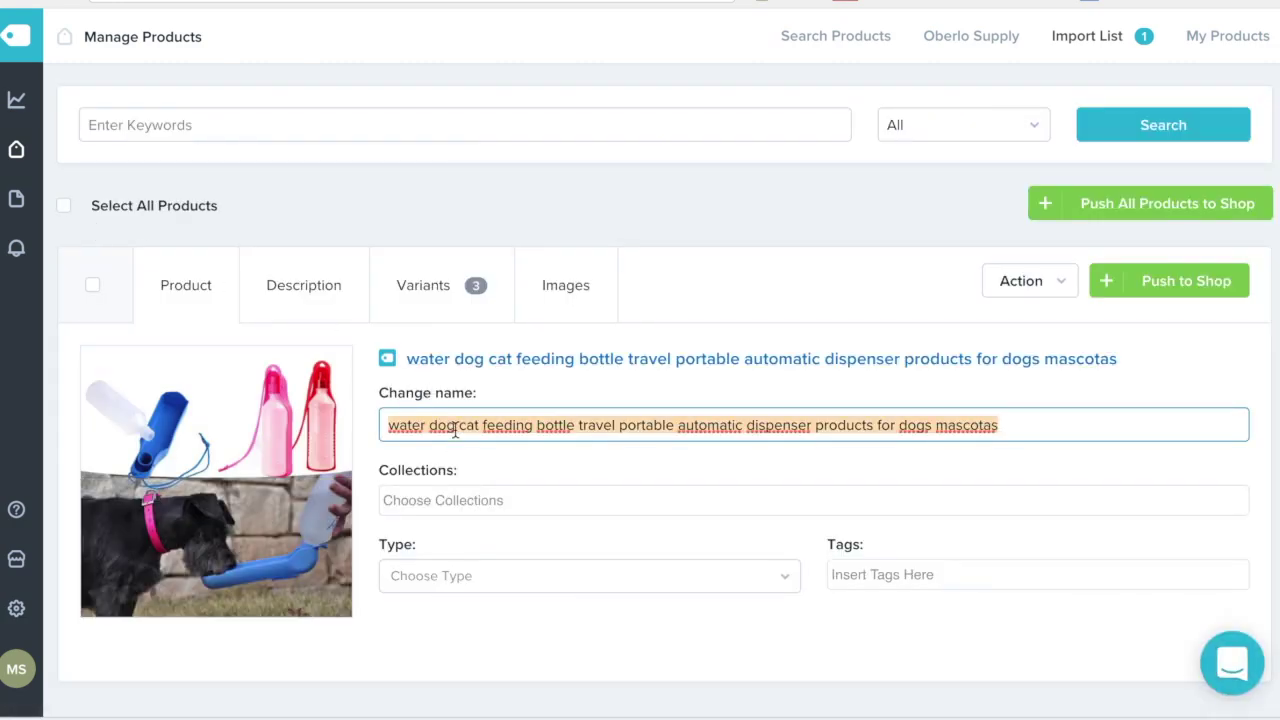
text(Titel Dog Drink Bottle)
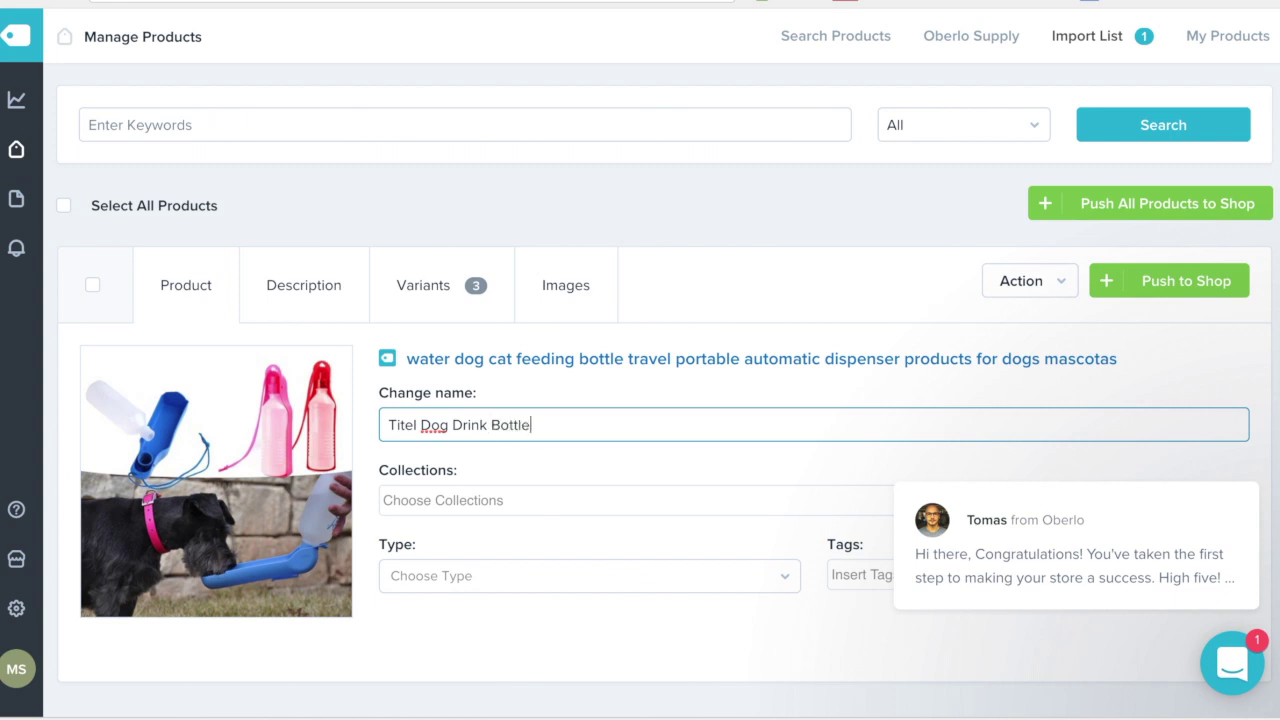
click(479, 503)
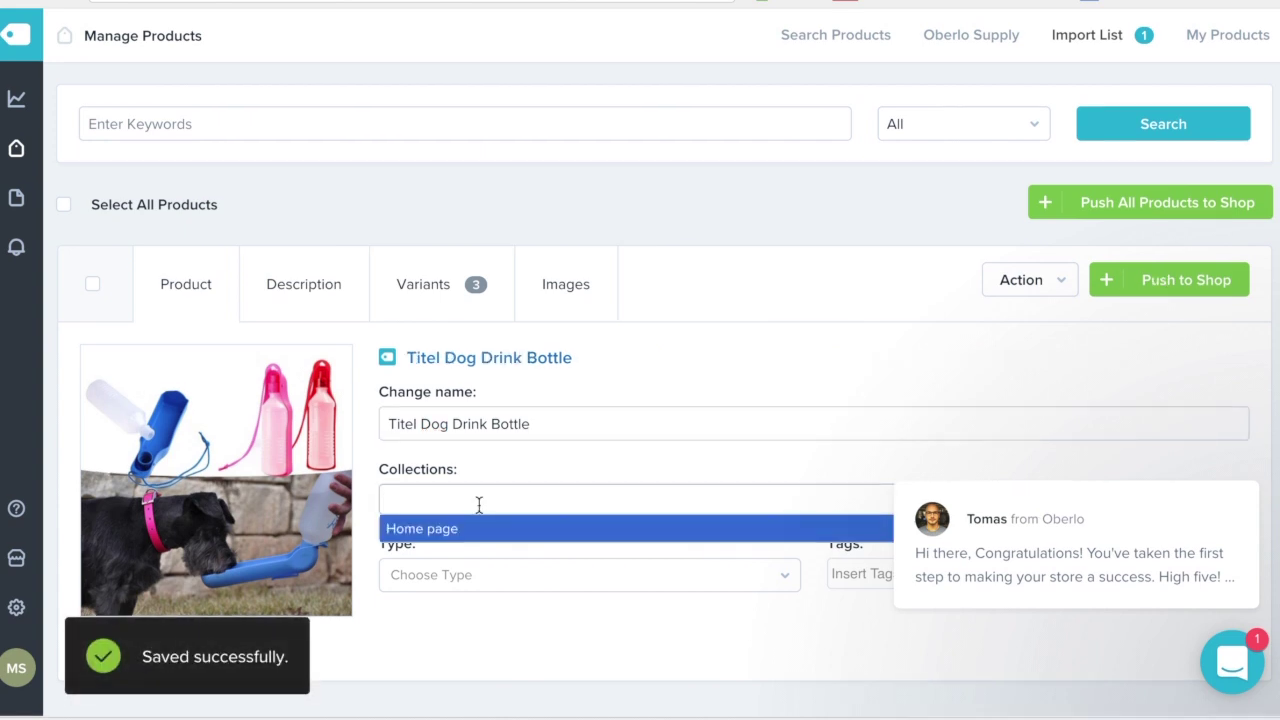
click(474, 536)
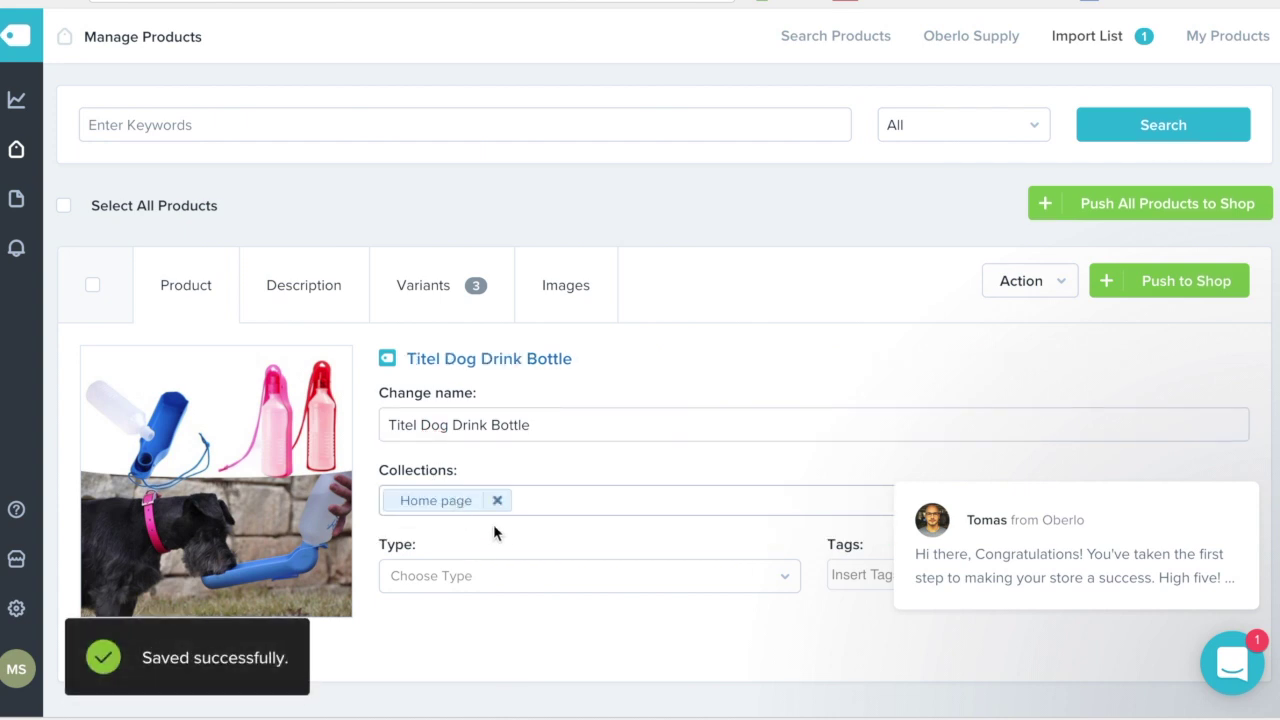
click(316, 302)
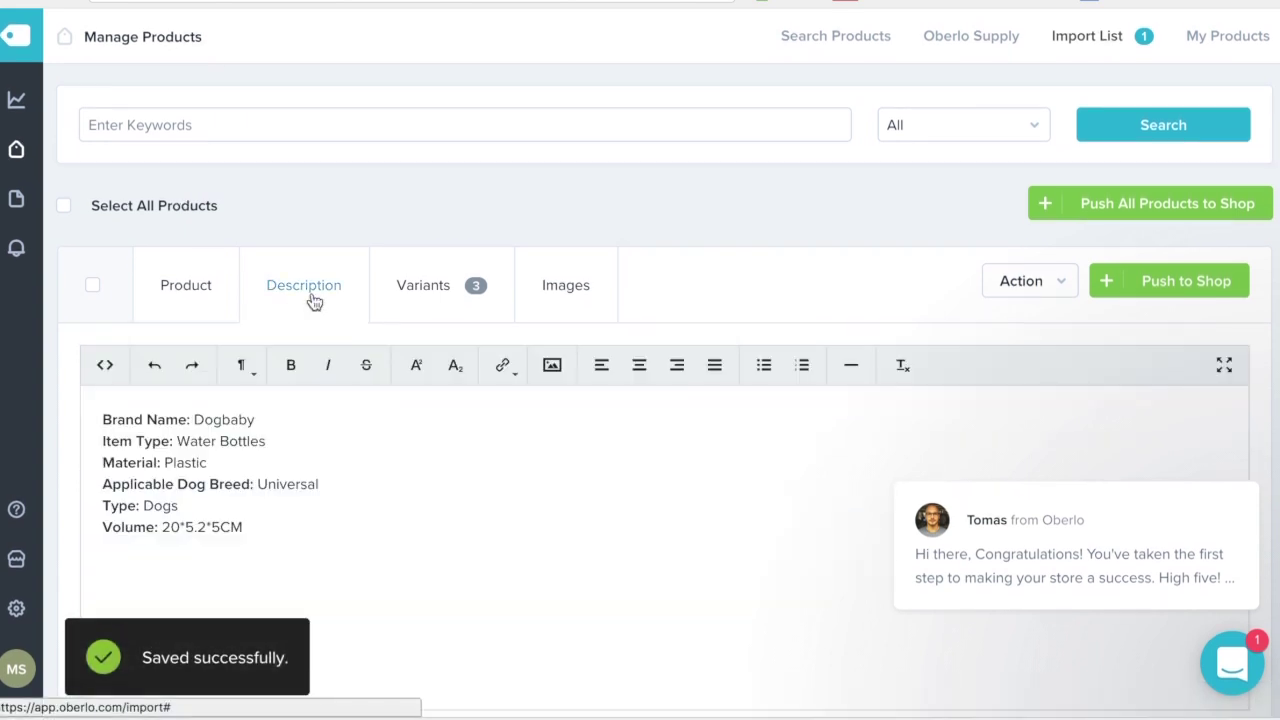
Step: Review the Titel Dog Drink Bottle's three colour variants
scroll(361, 456, down, 1)
click(420, 272)
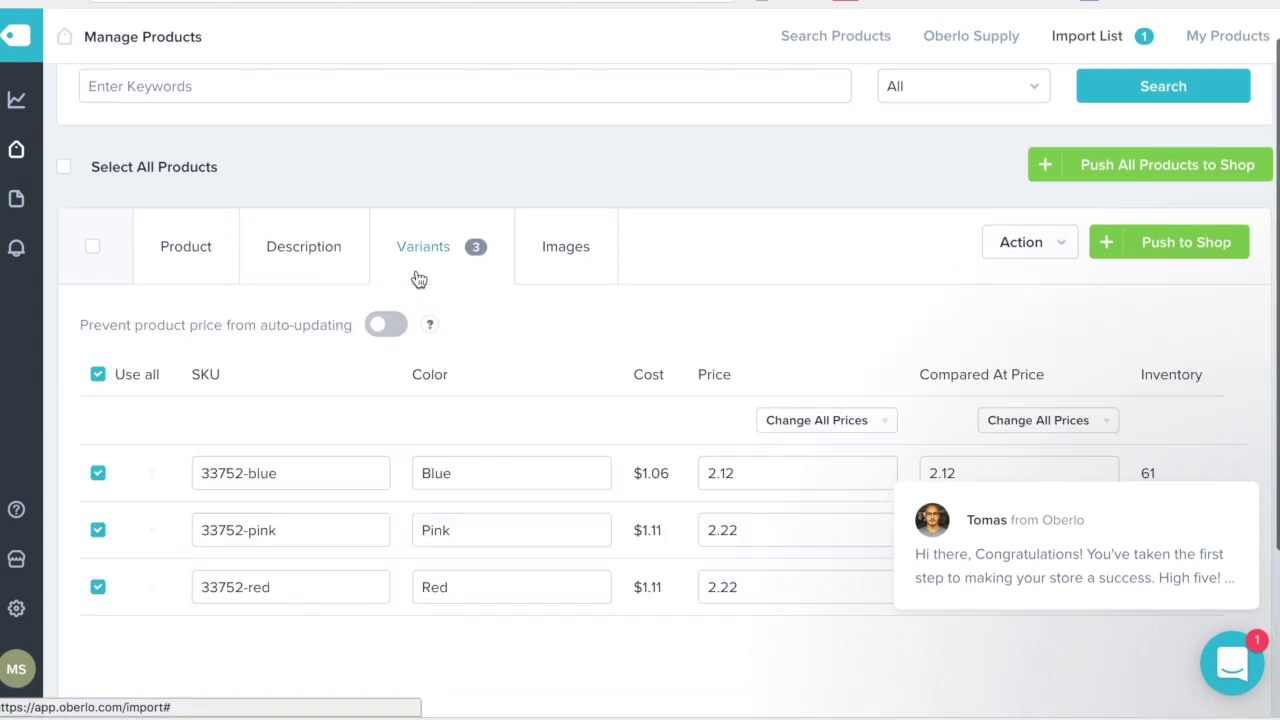
scroll(434, 497, down, 1)
scroll(434, 497, down, 2)
scroll(517, 380, up, 4)
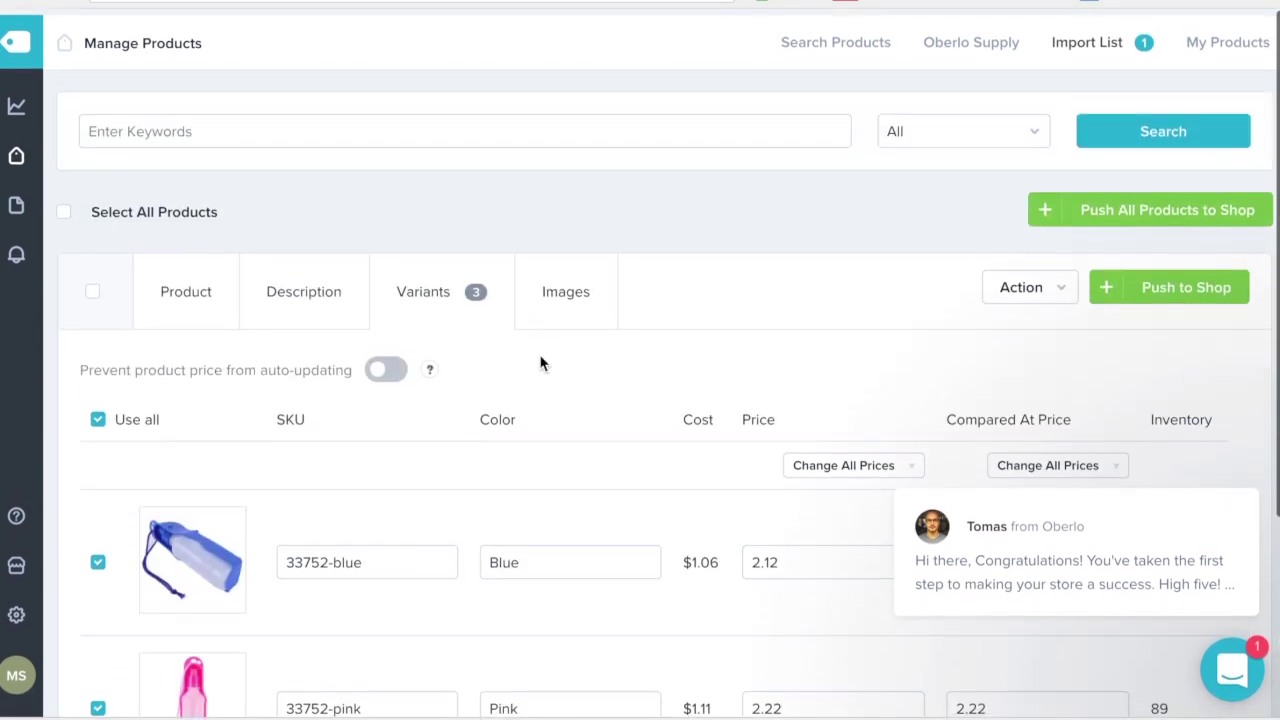
Step: Check the product images, then push the bottle to the Shopify store
click(603, 296)
scroll(571, 451, down, 5)
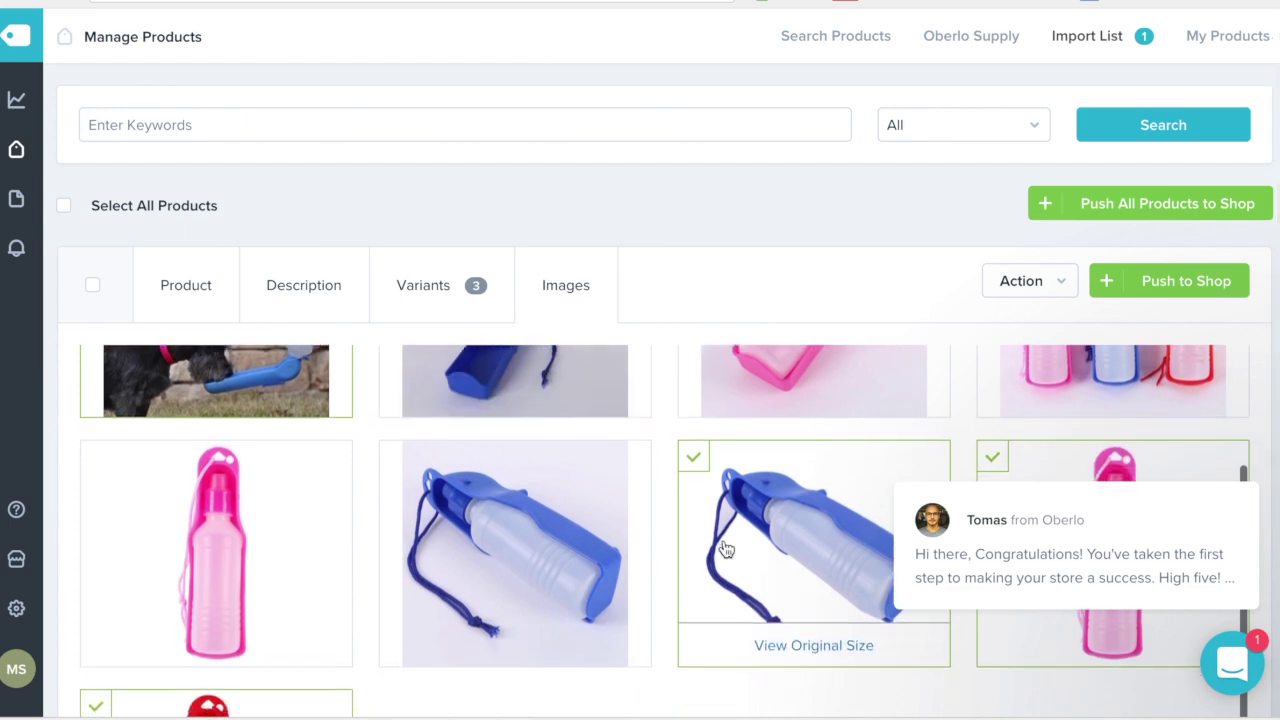
scroll(600, 480, up, 4)
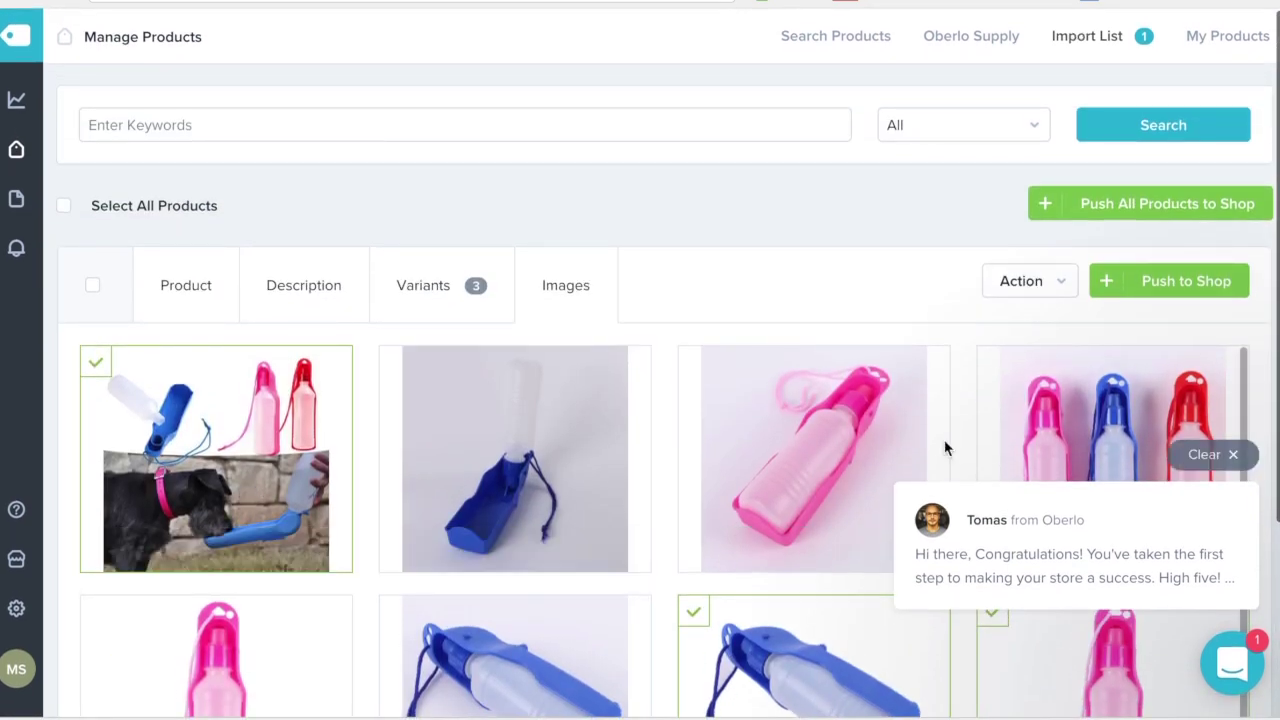
scroll(590, 500, down, 4)
scroll(590, 500, down, 2)
scroll(590, 497, up, 4)
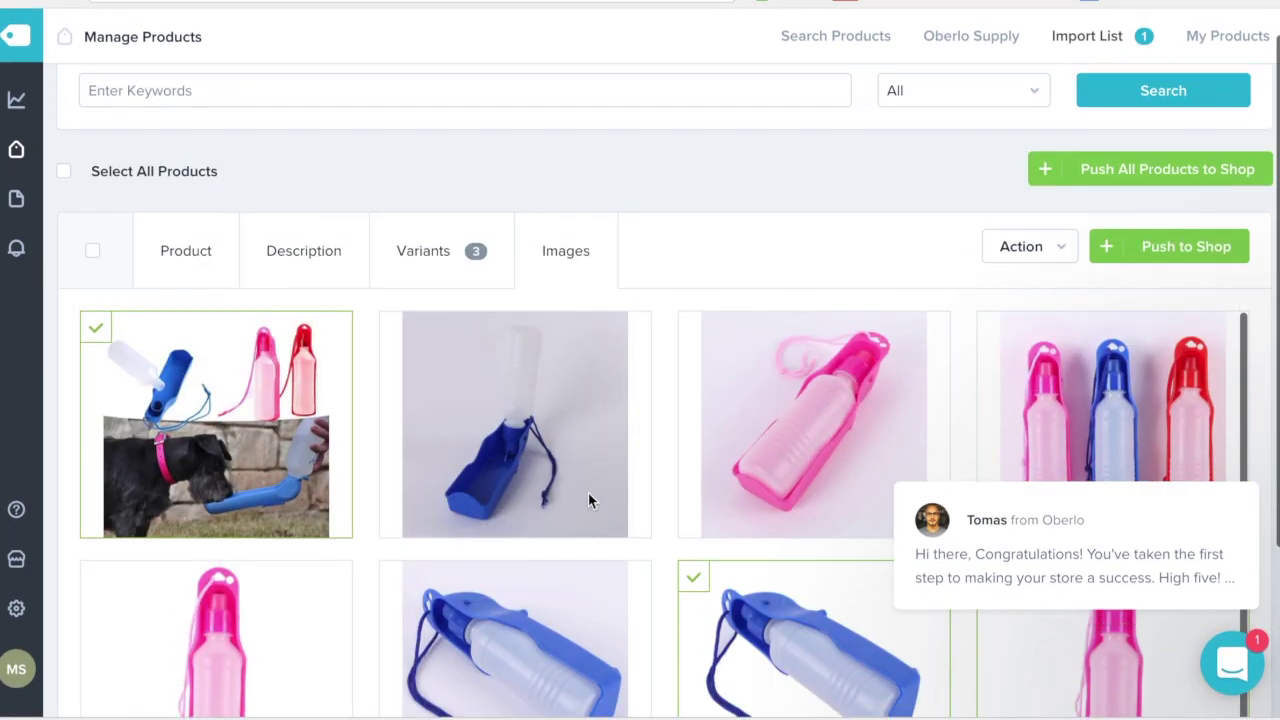
scroll(520, 565, down, 3)
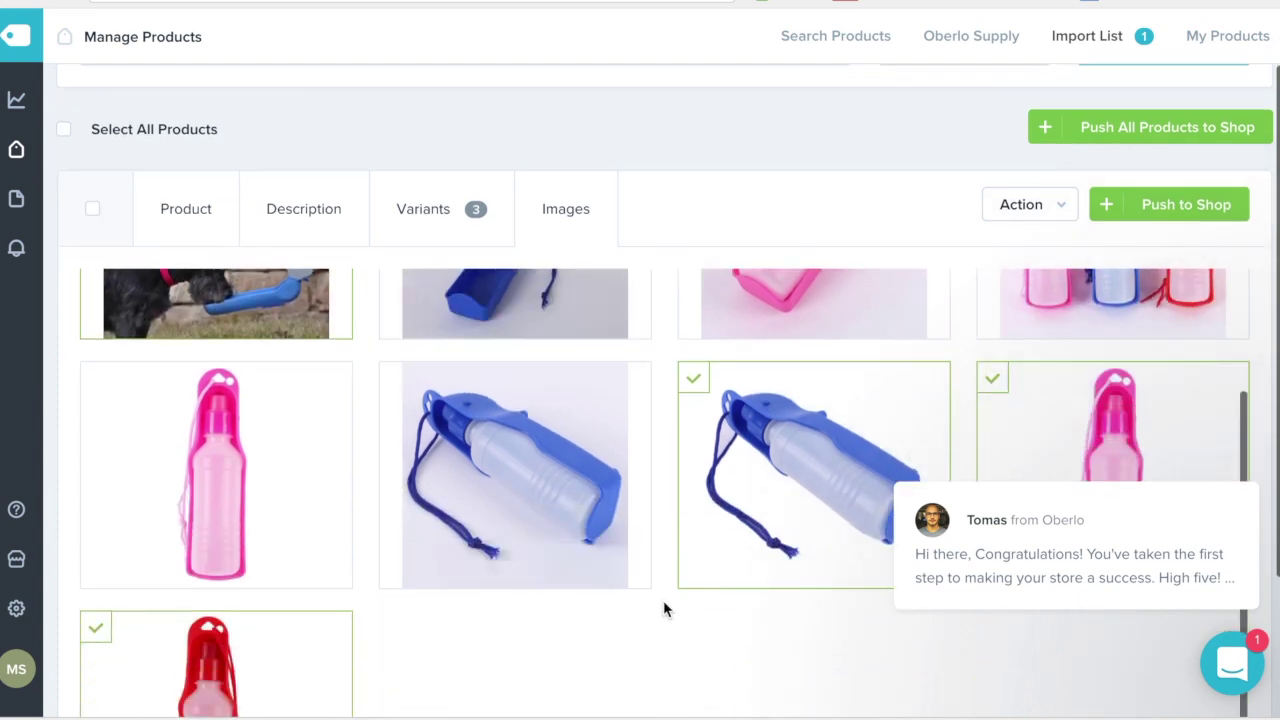
scroll(462, 637, down, 2)
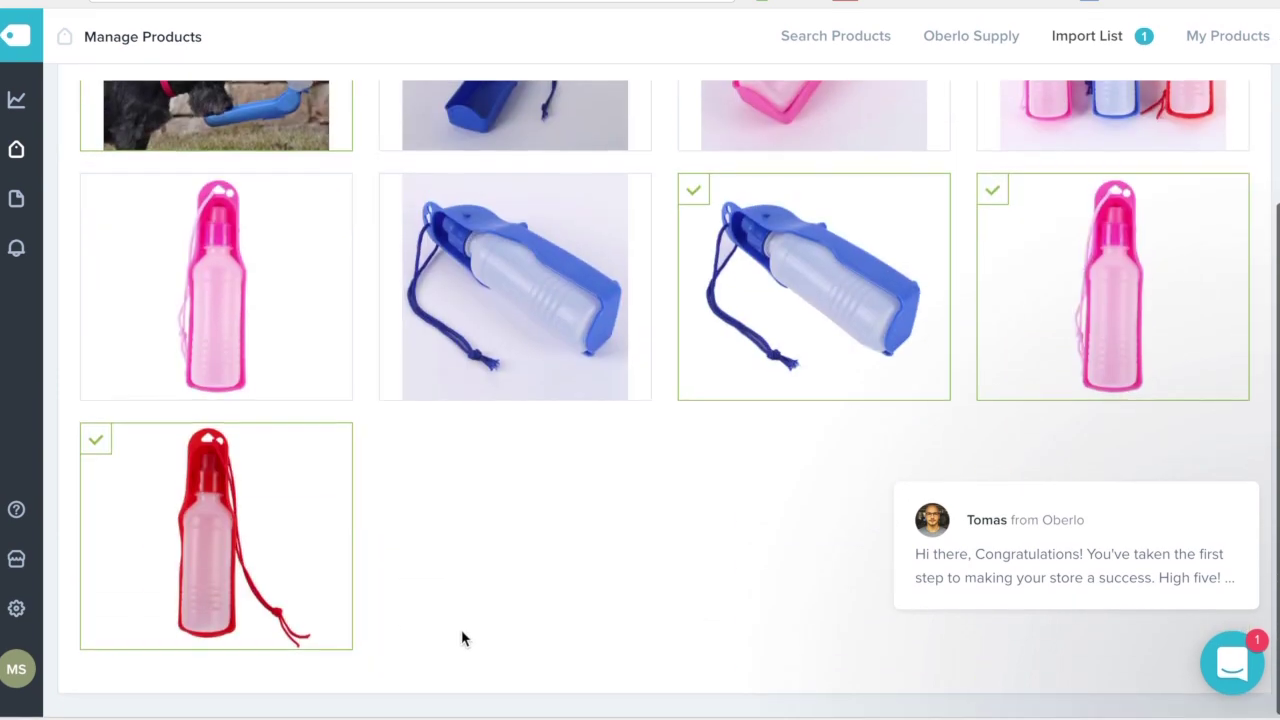
scroll(462, 638, up, 4)
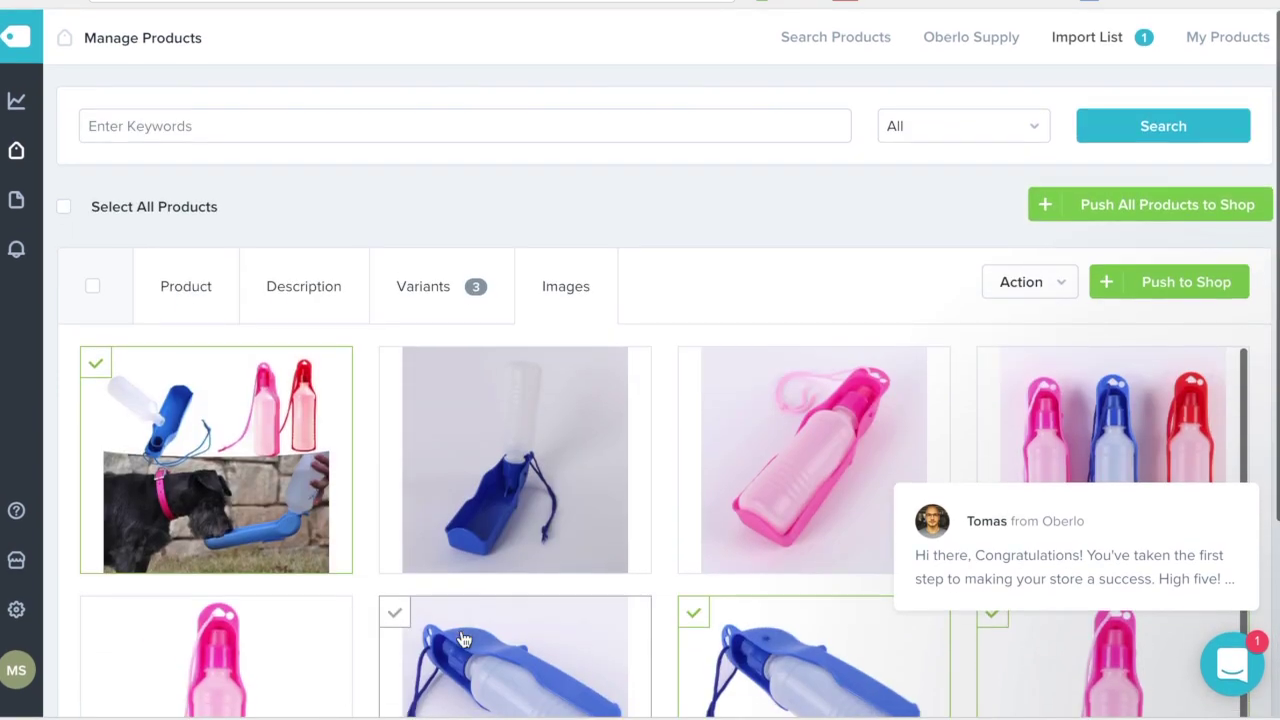
click(1178, 292)
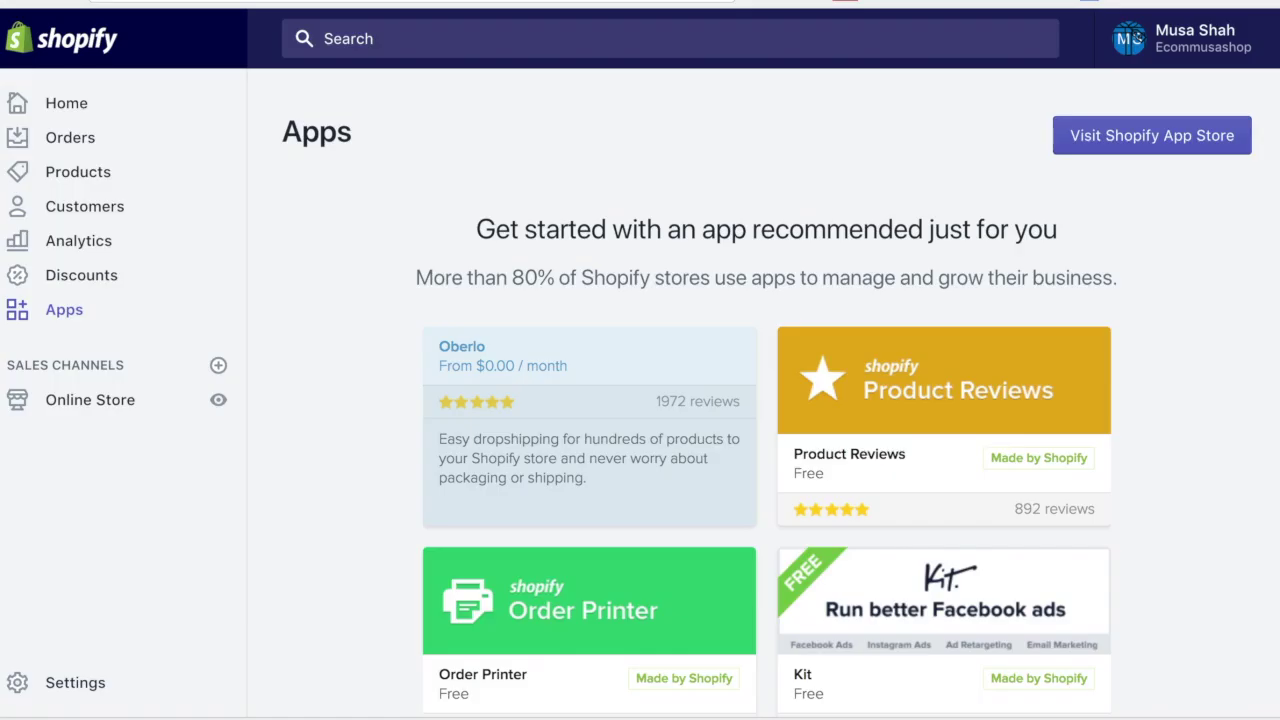
Step: From admin Products, open the Titel Dog Drink Bottle, review its details, and view it live
click(88, 112)
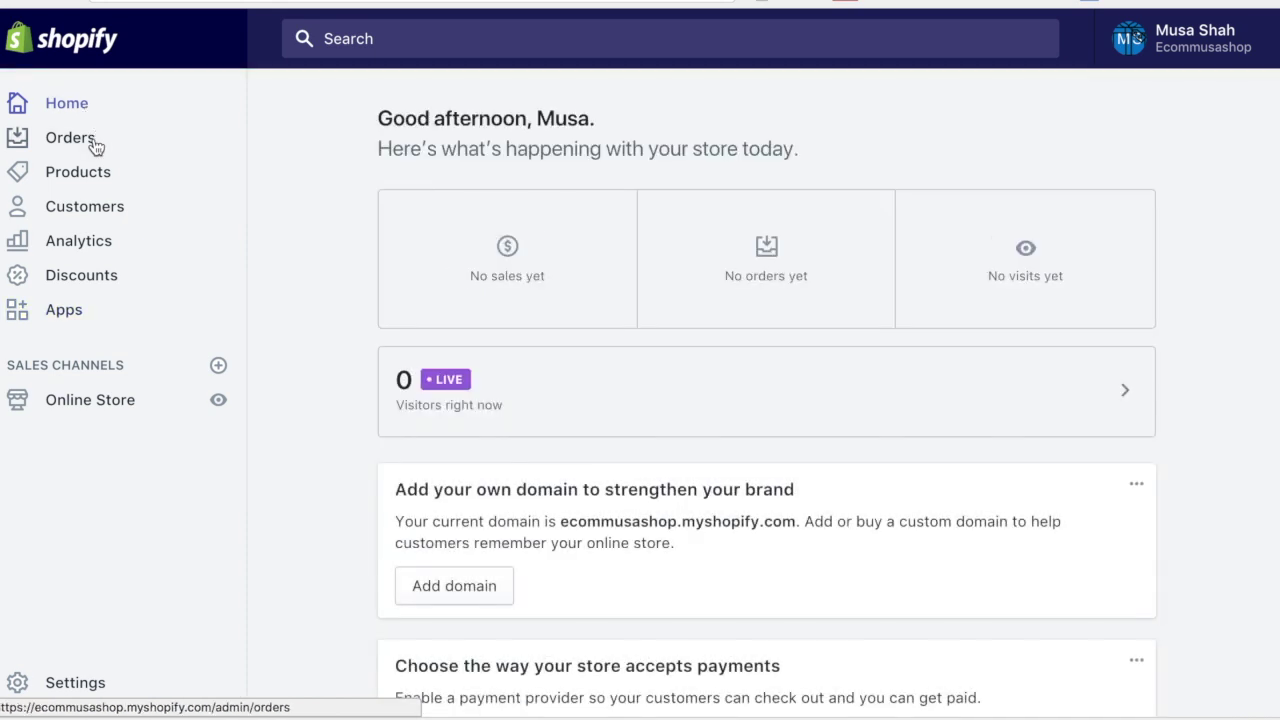
click(86, 175)
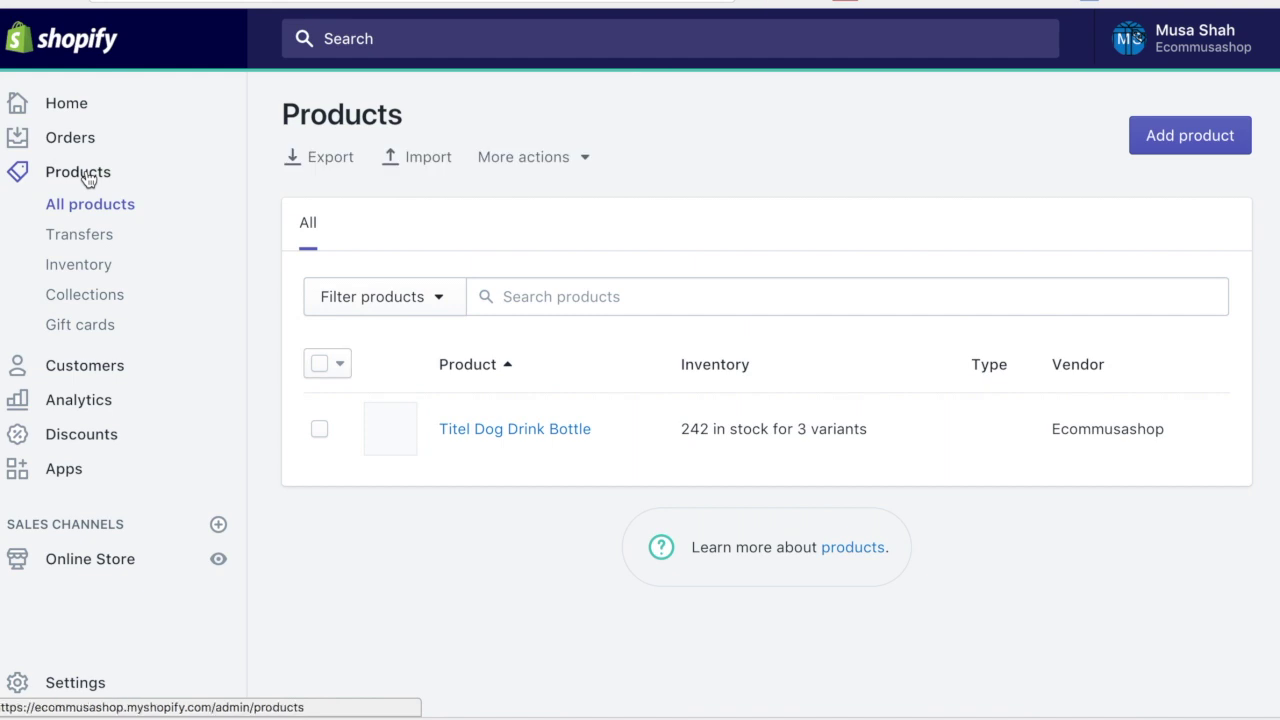
click(550, 434)
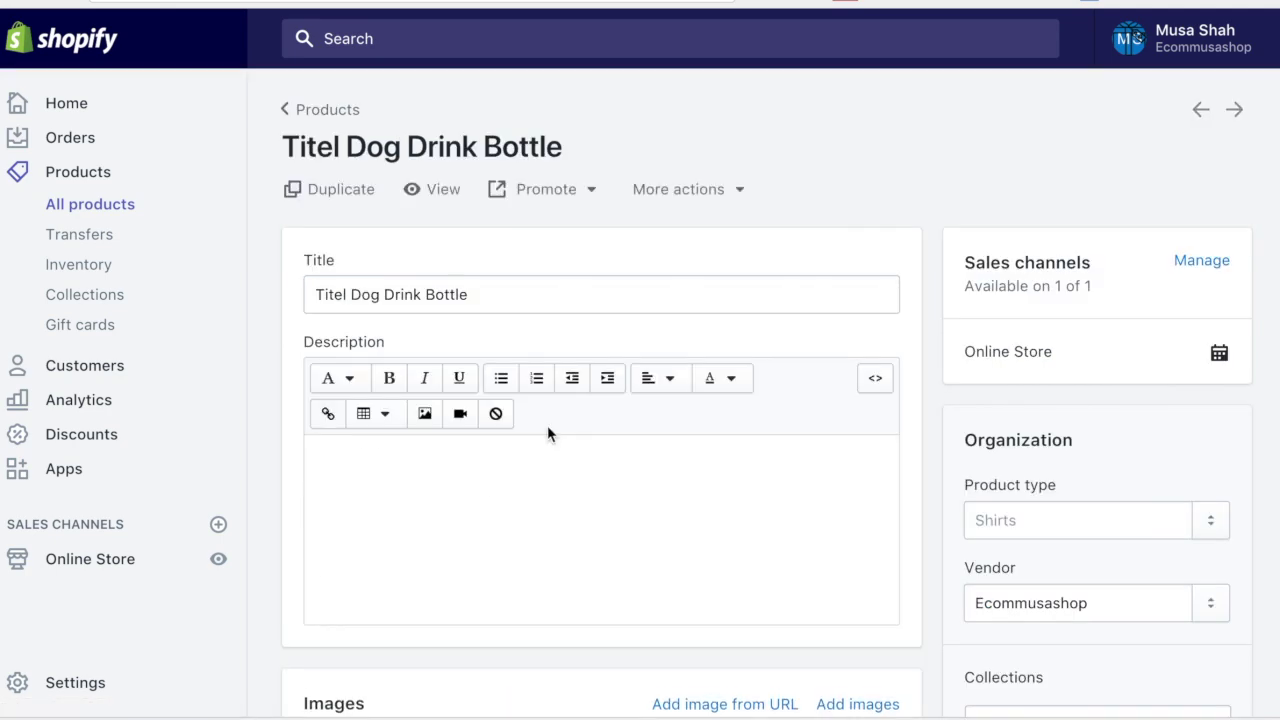
scroll(621, 522, down, 4)
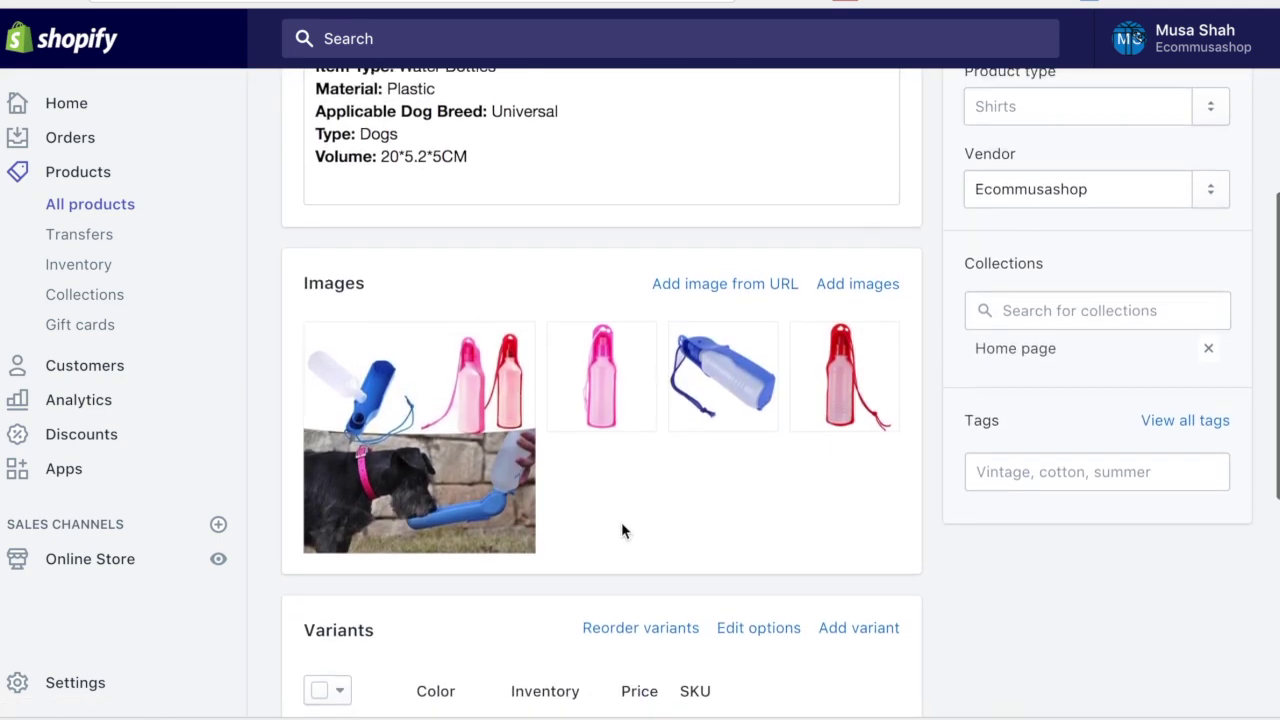
scroll(621, 530, down, 5)
scroll(621, 530, up, 2)
scroll(621, 531, up, 10)
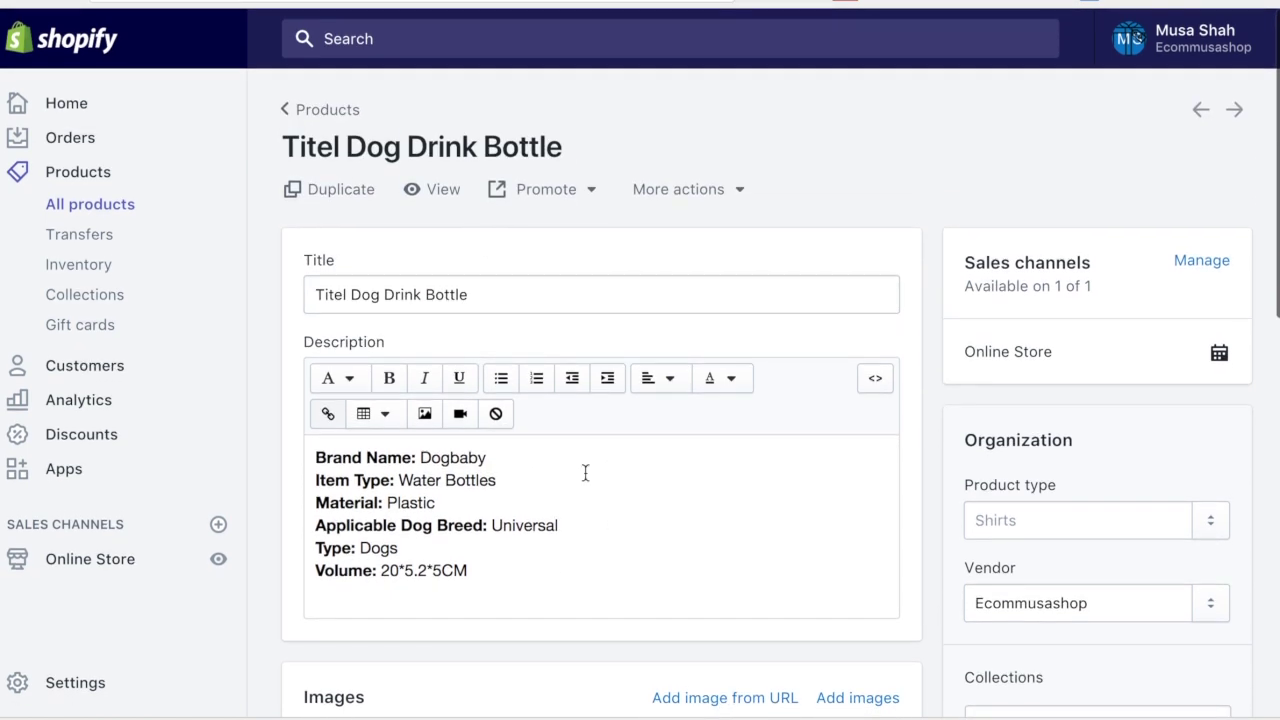
scroll(585, 472, down, 8)
scroll(540, 500, up, 5)
scroll(499, 514, up, 5)
click(434, 197)
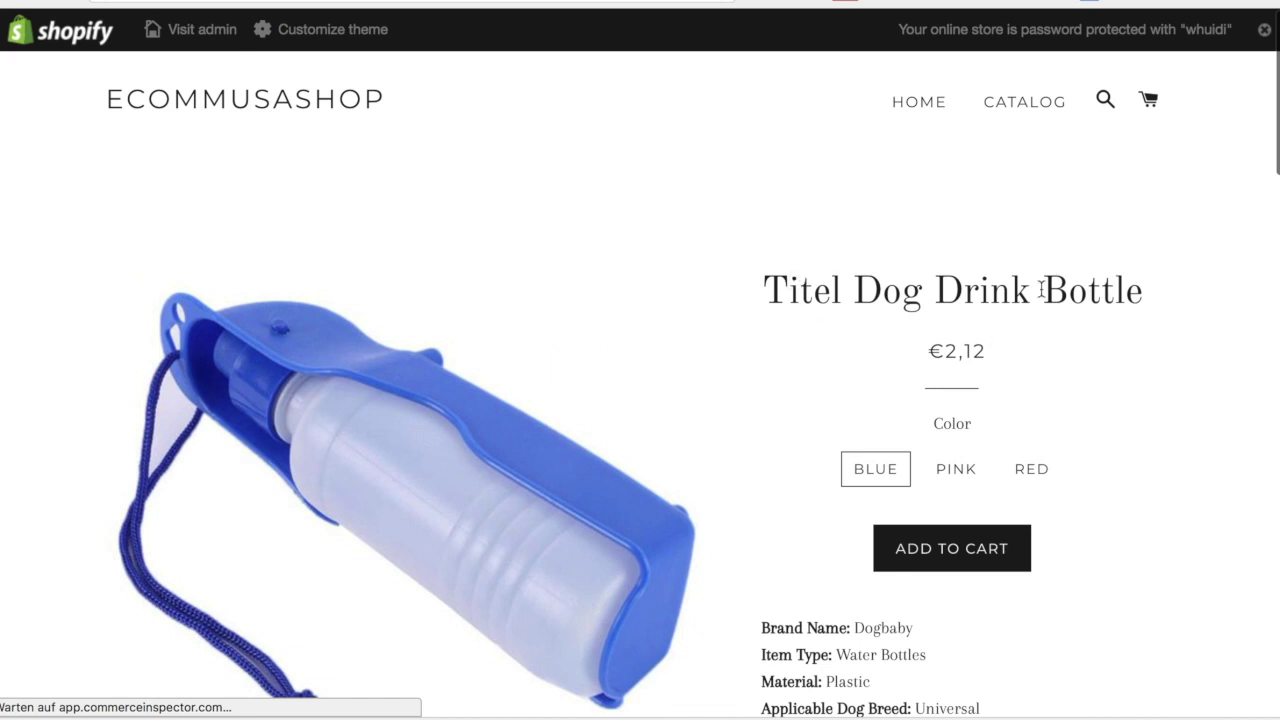
Step: Scroll through the live Titel Dog Drink Bottle page, then return to the Ecommusashop home page
scroll(948, 403, down, 6)
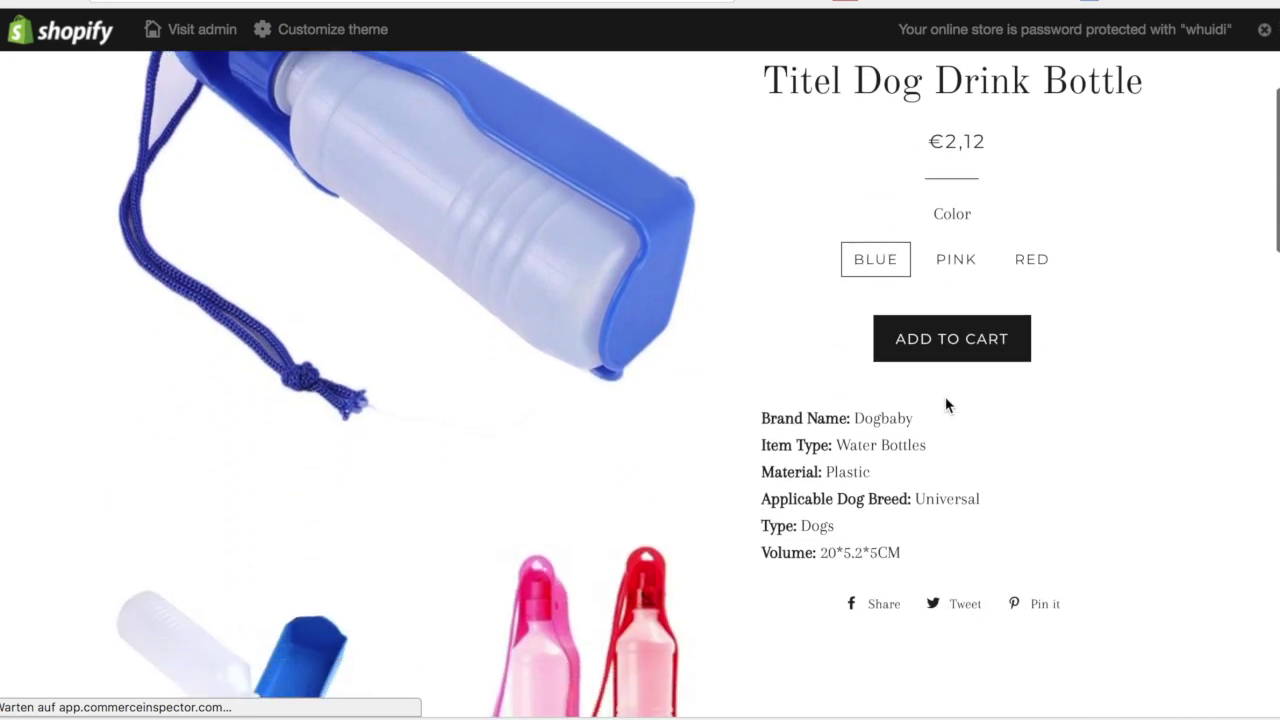
scroll(604, 484, down, 10)
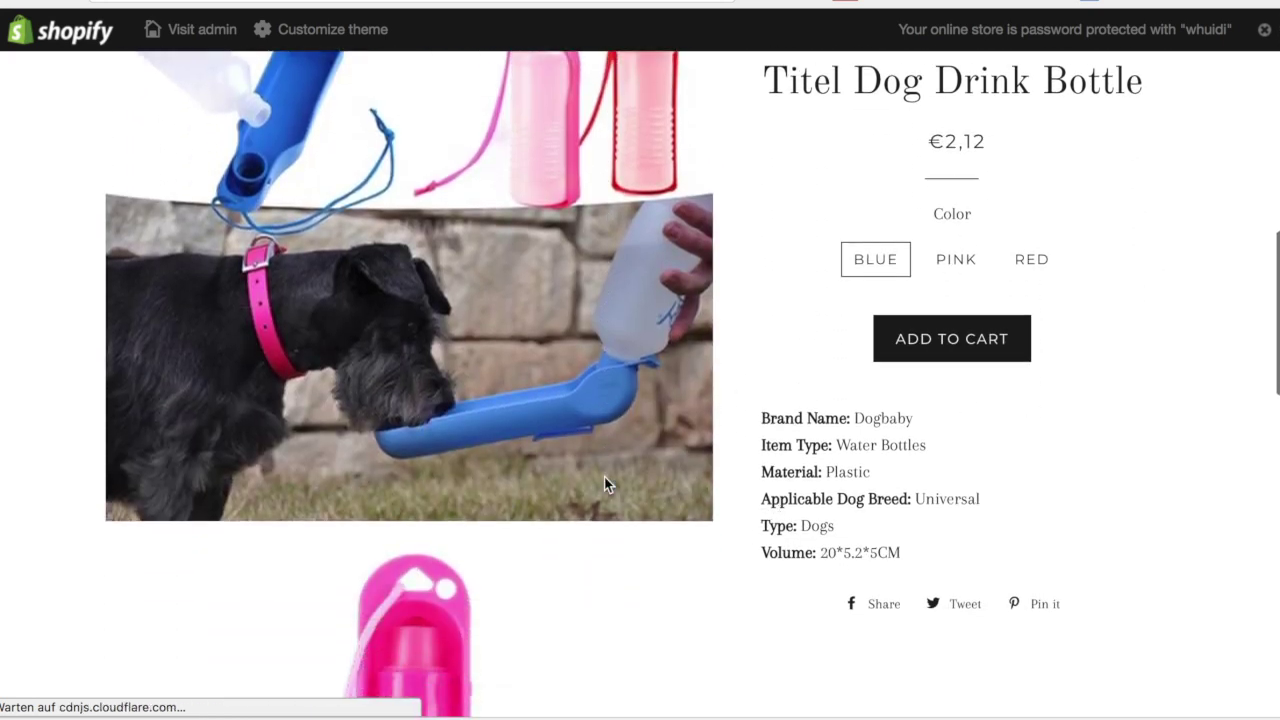
scroll(604, 484, down, 5)
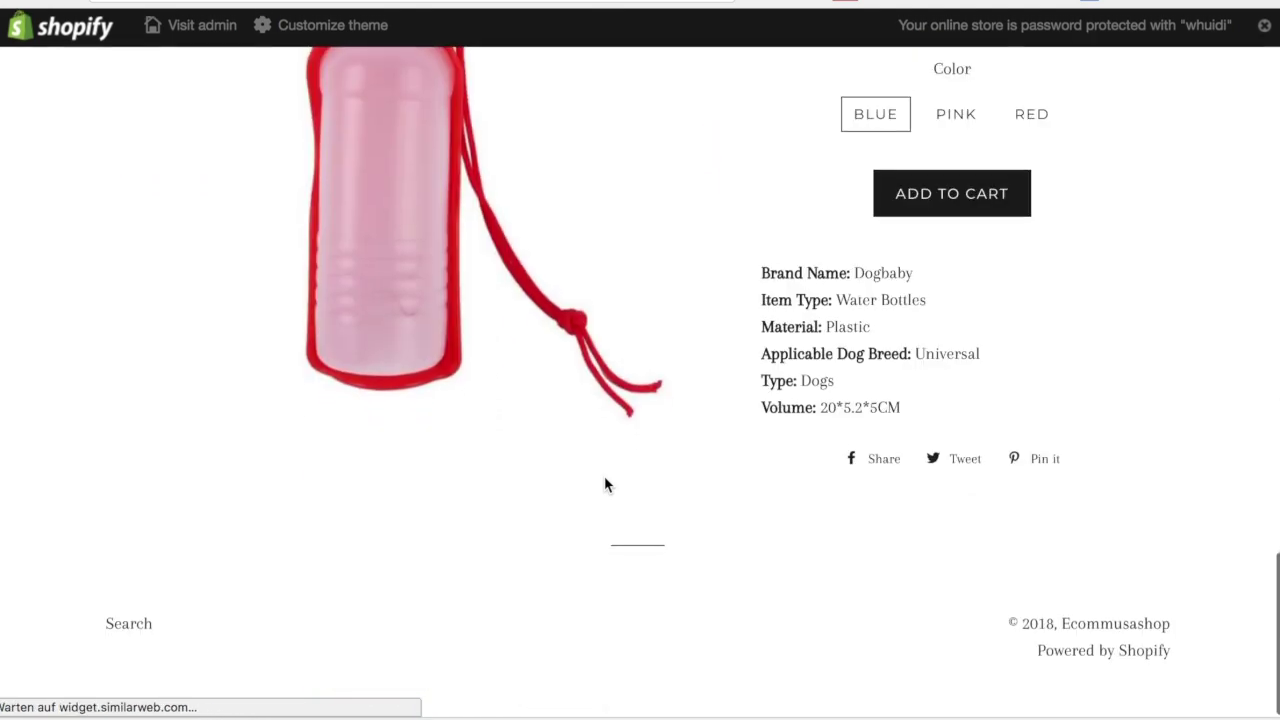
scroll(823, 589, up, 5)
scroll(825, 590, up, 10)
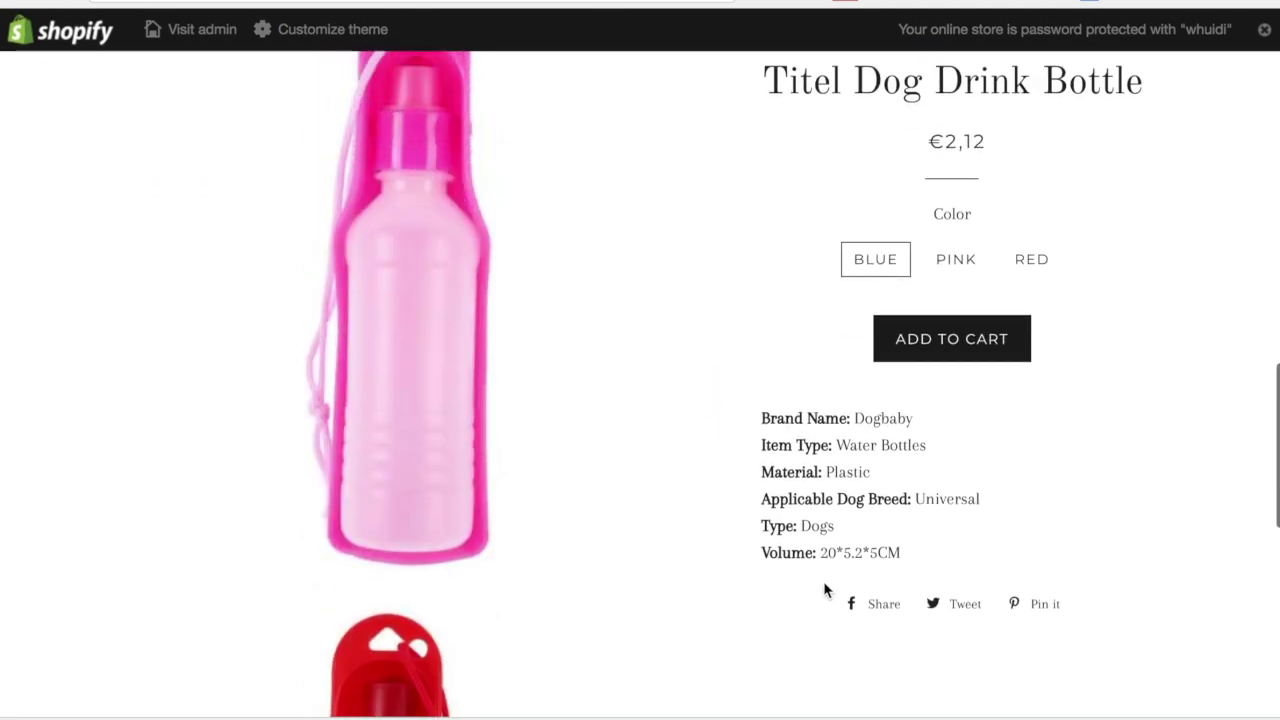
scroll(689, 406, up, 2)
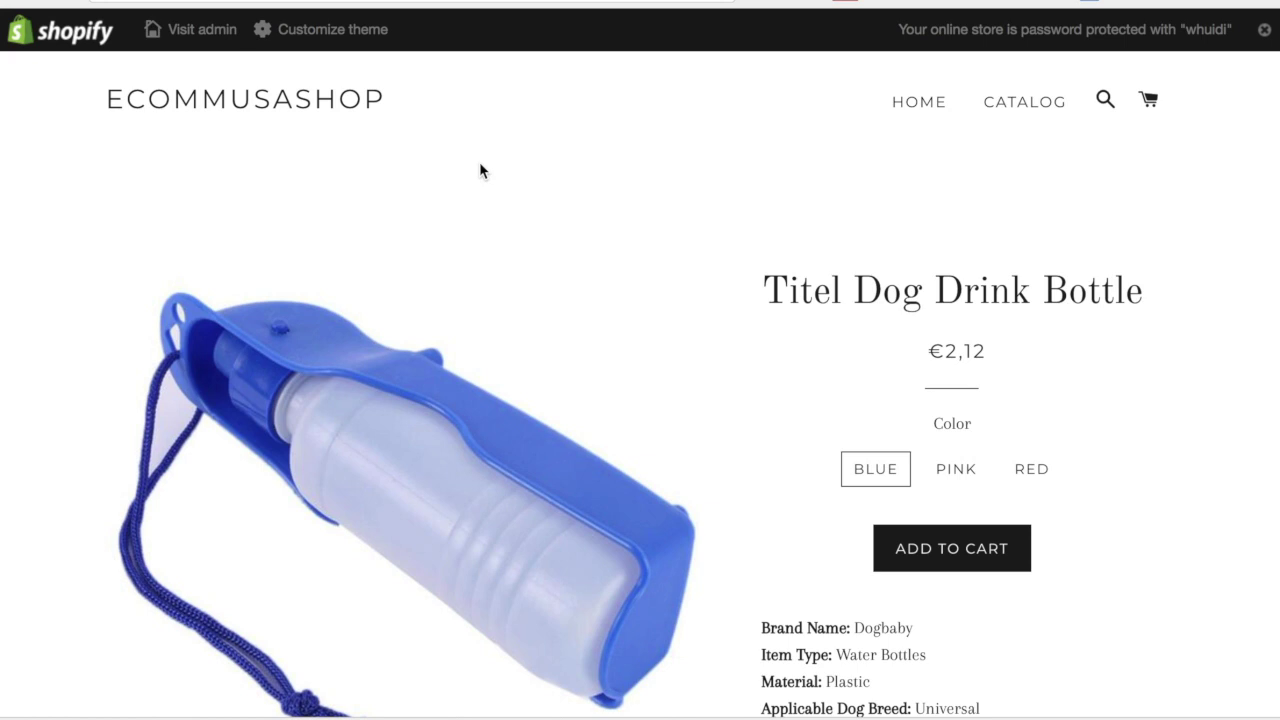
scroll(561, 342, down, 3)
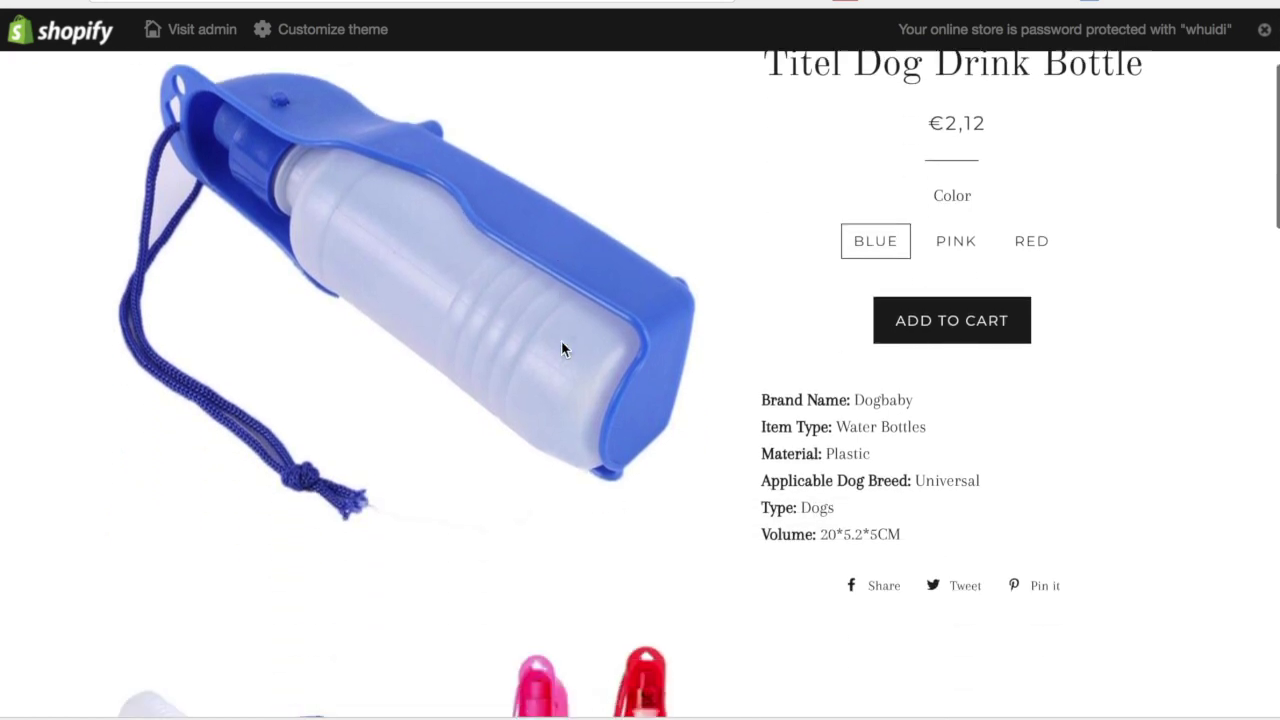
scroll(561, 342, down, 8)
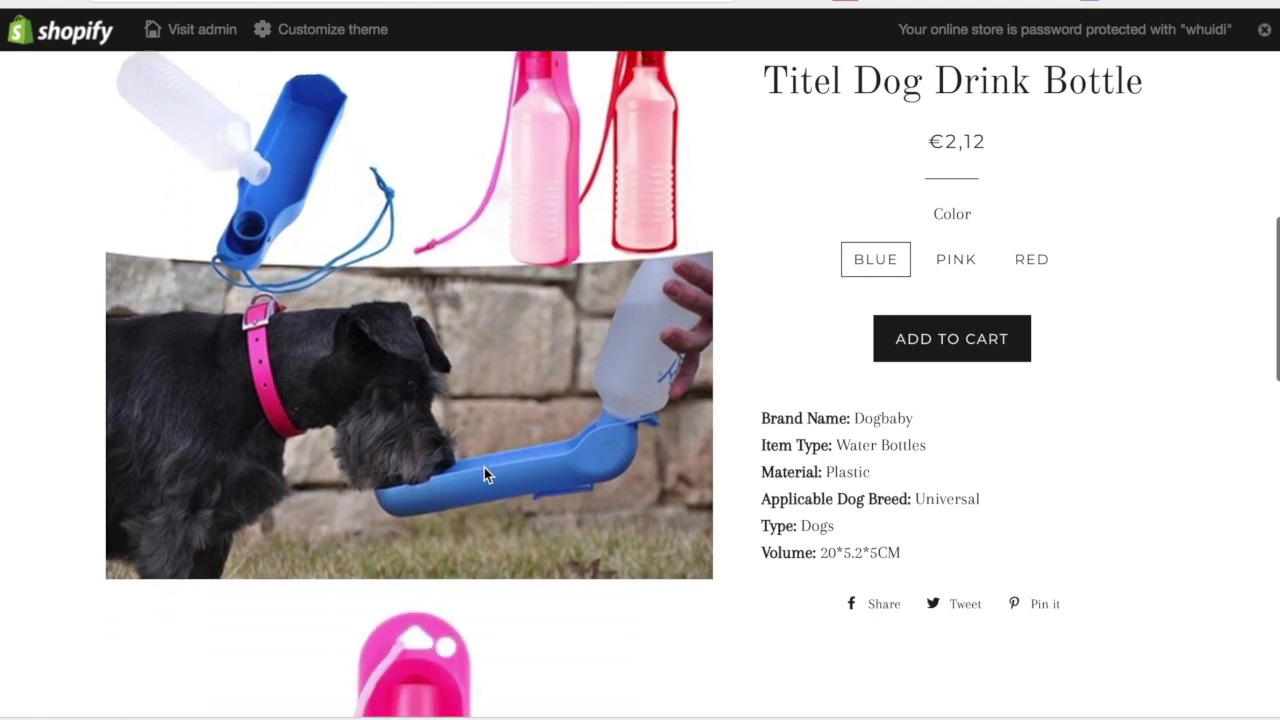
scroll(484, 467, up, 10)
scroll(484, 467, down, 1)
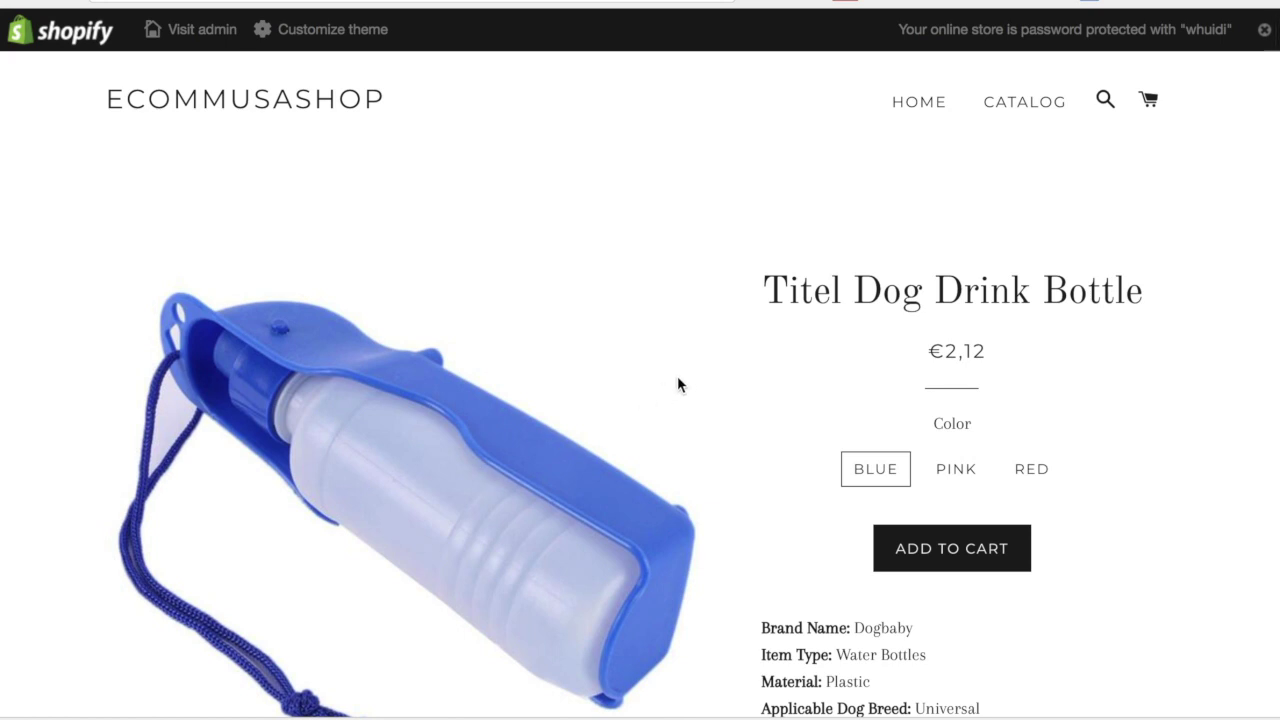
click(915, 108)
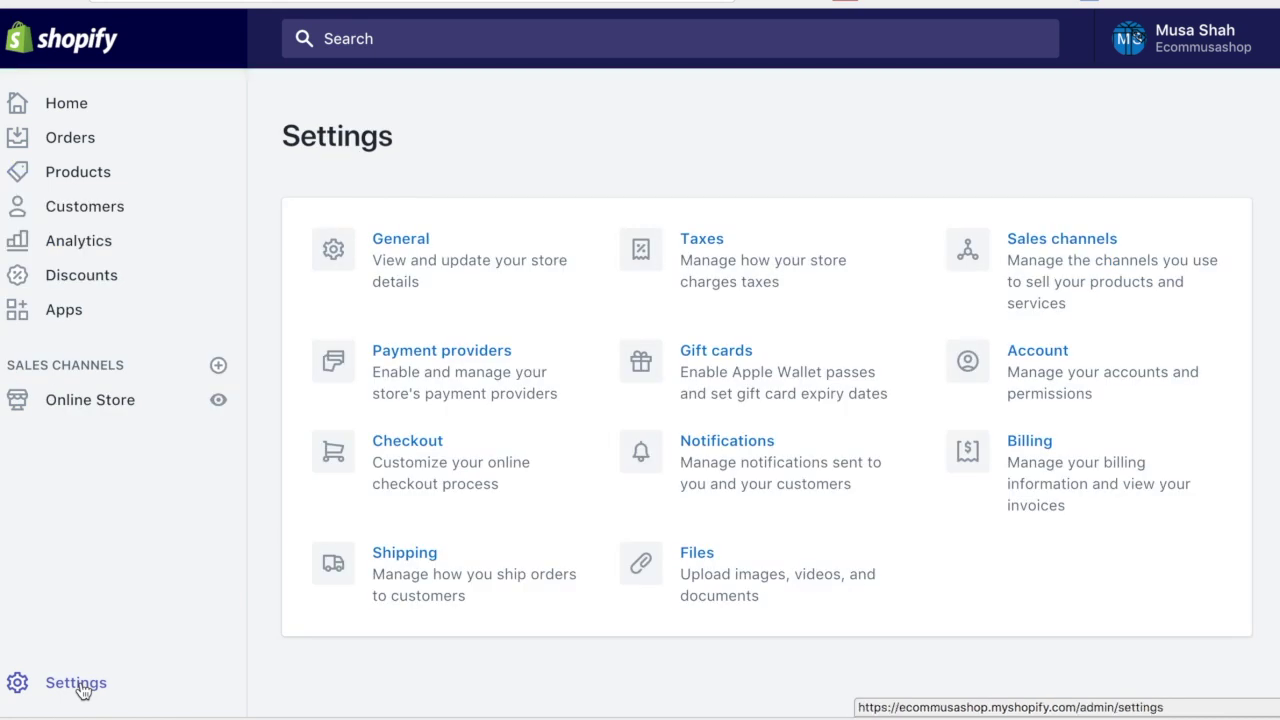
Step: Open Payment providers from Settings to view the PayPal and credit card provider options
click(452, 374)
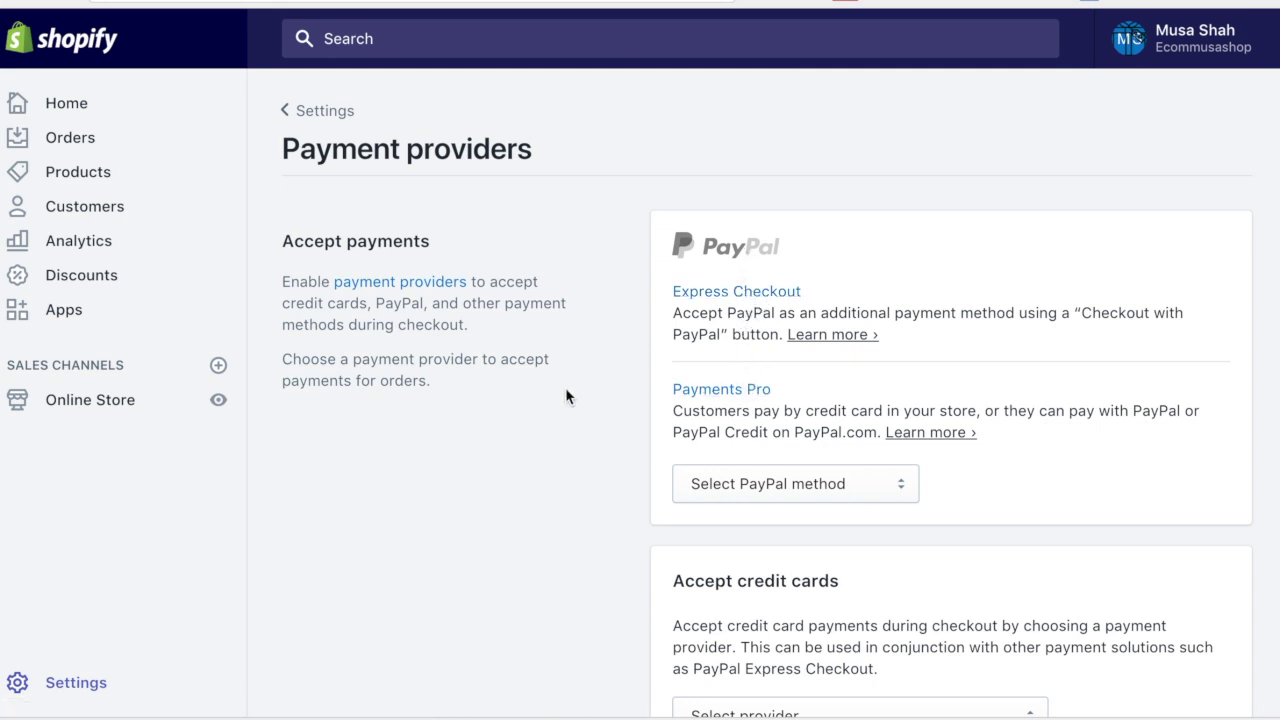
scroll(566, 390, down, 5)
scroll(566, 390, up, 5)
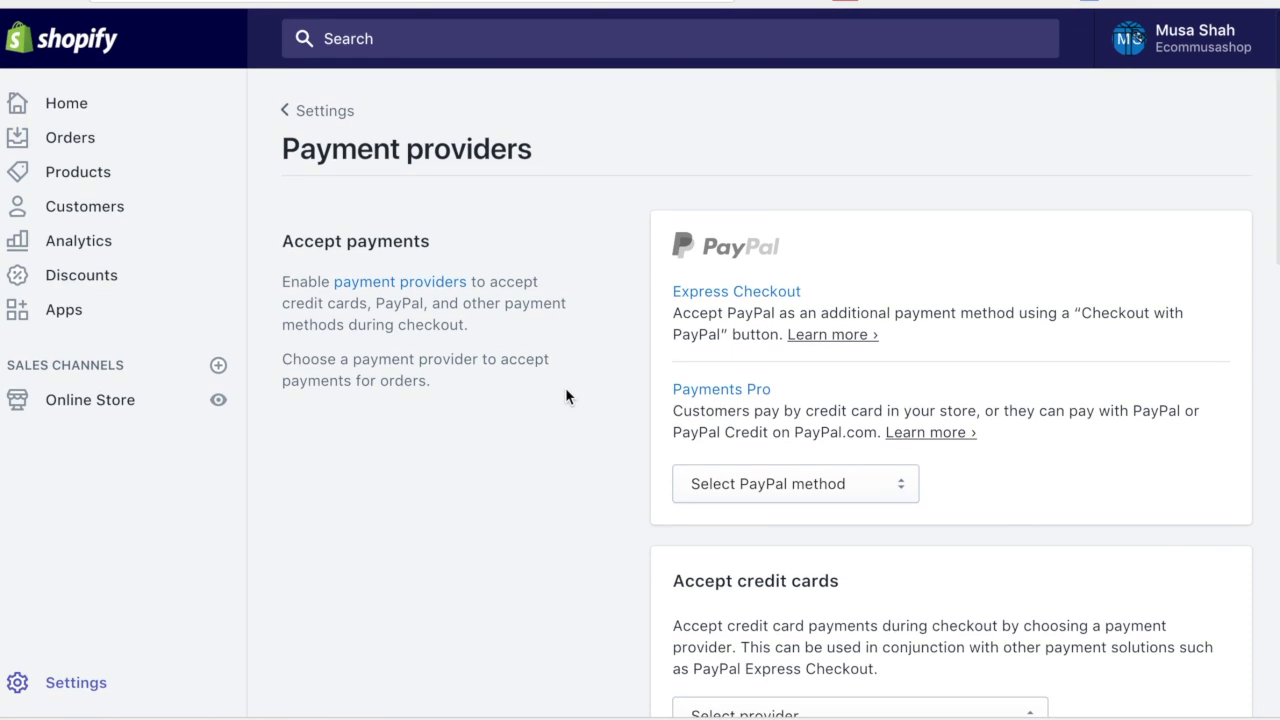